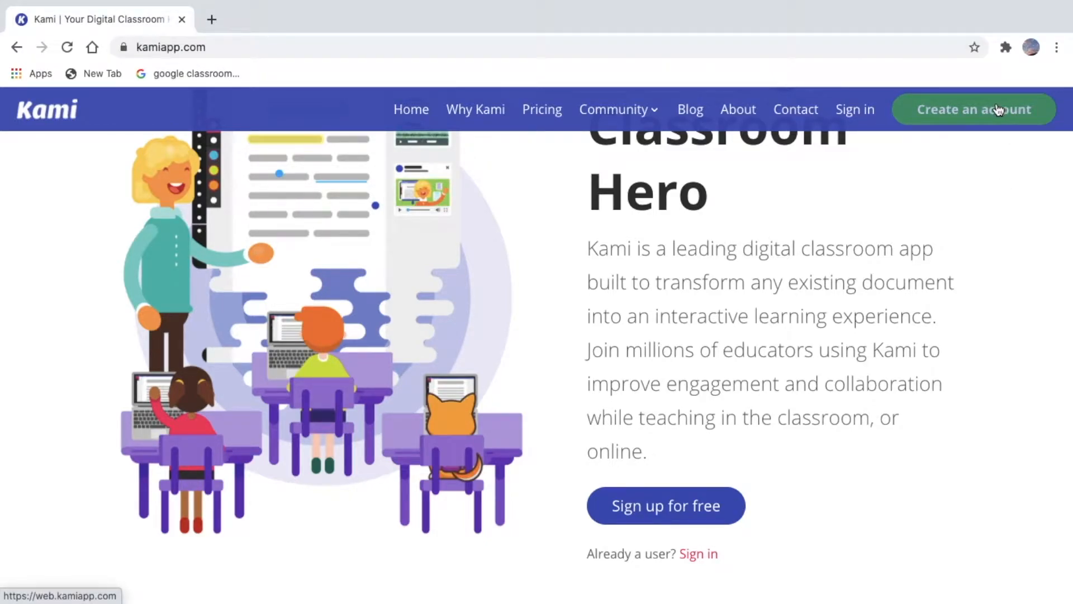
Sign in to Kami from its home page and review the file-opening options and recent documents on the start page
left_click(693, 556)
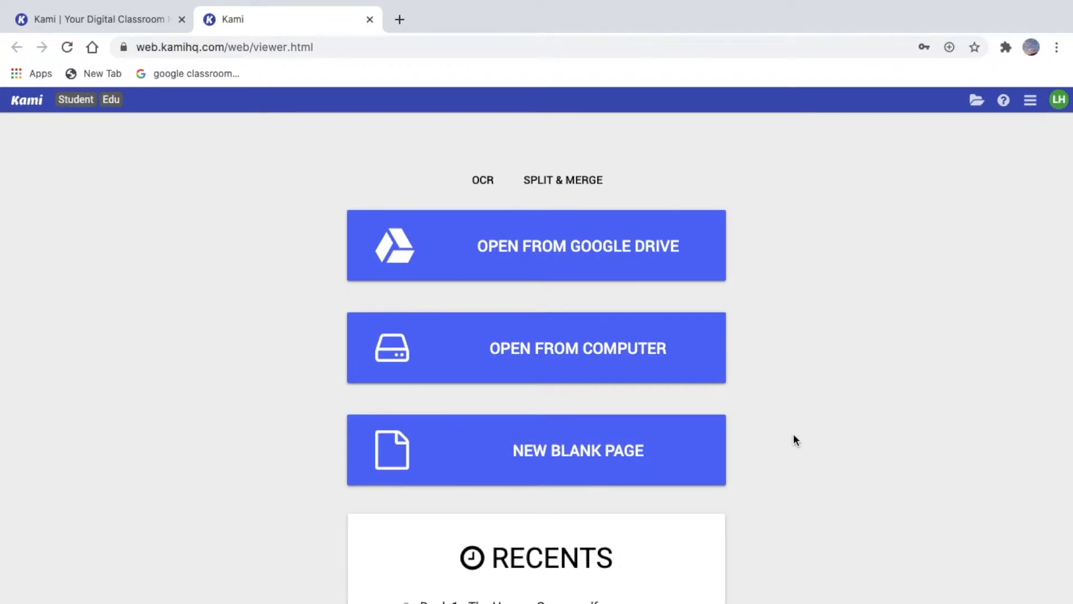
scroll(794, 435, "down", 7)
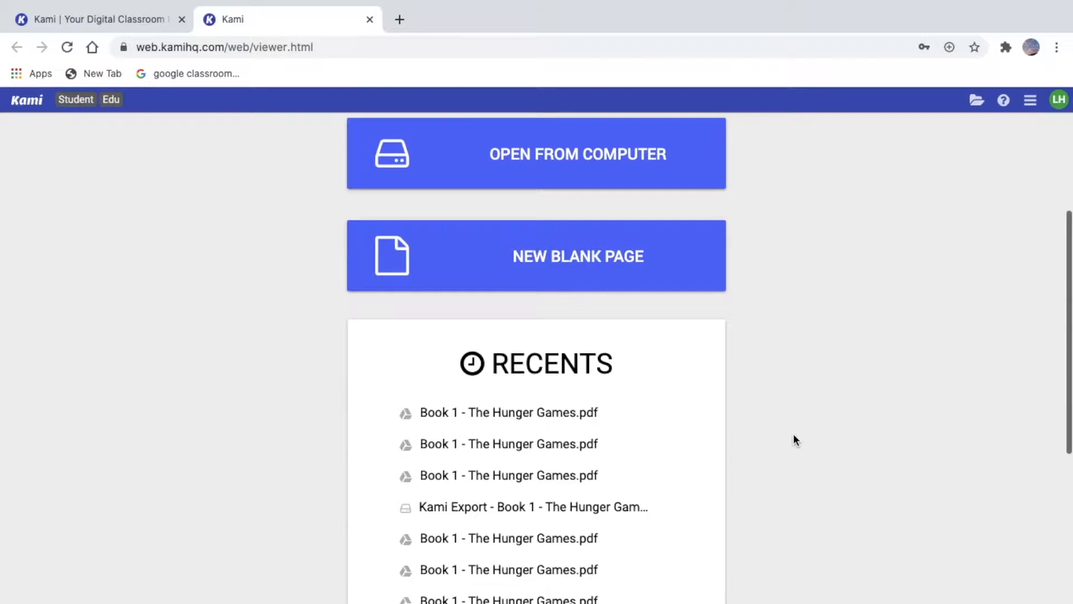
scroll(795, 440, "down", 2)
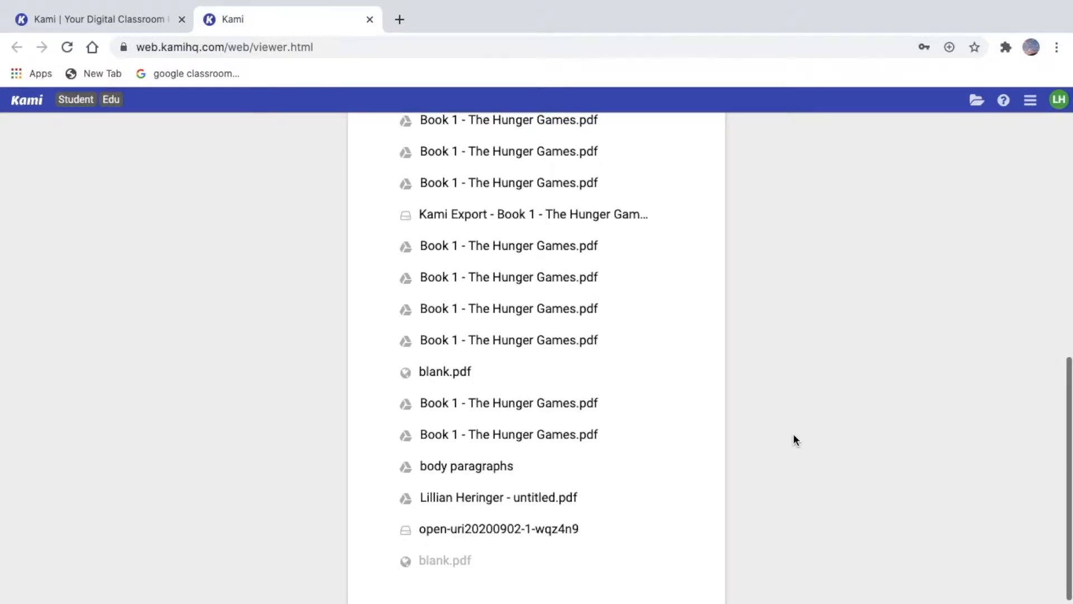
scroll(794, 440, "up", 8)
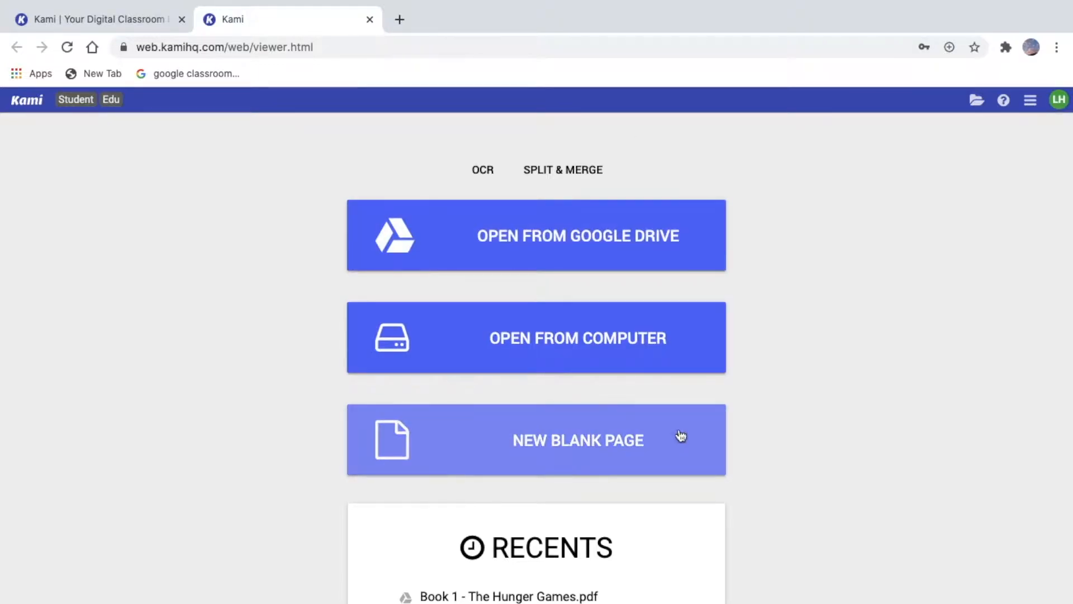
scroll(848, 433, "down", 3)
scroll(852, 436, "down", 1)
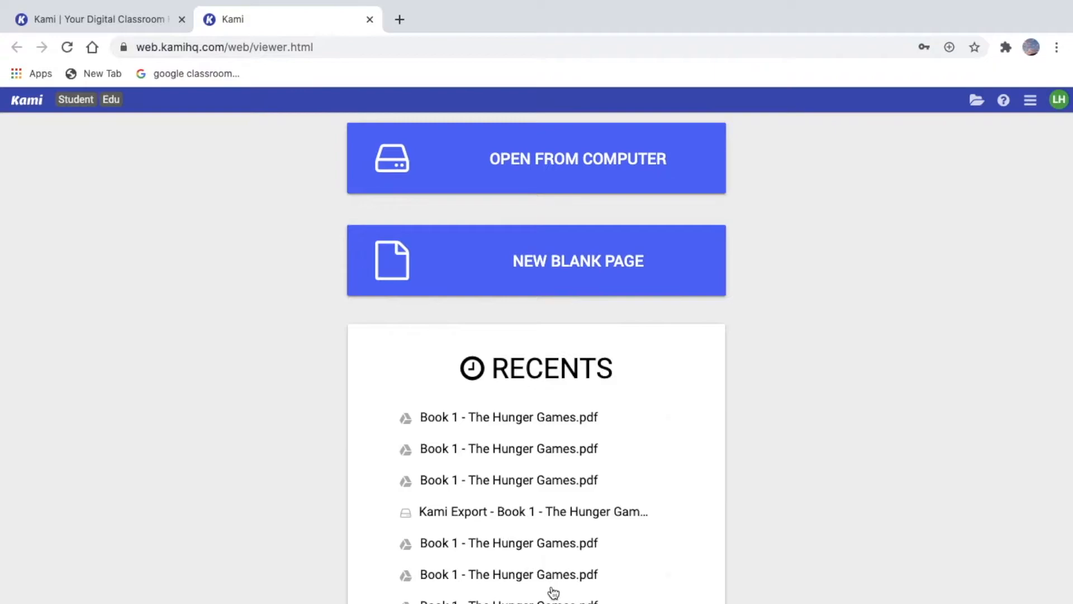
scroll(551, 592, "down", 4)
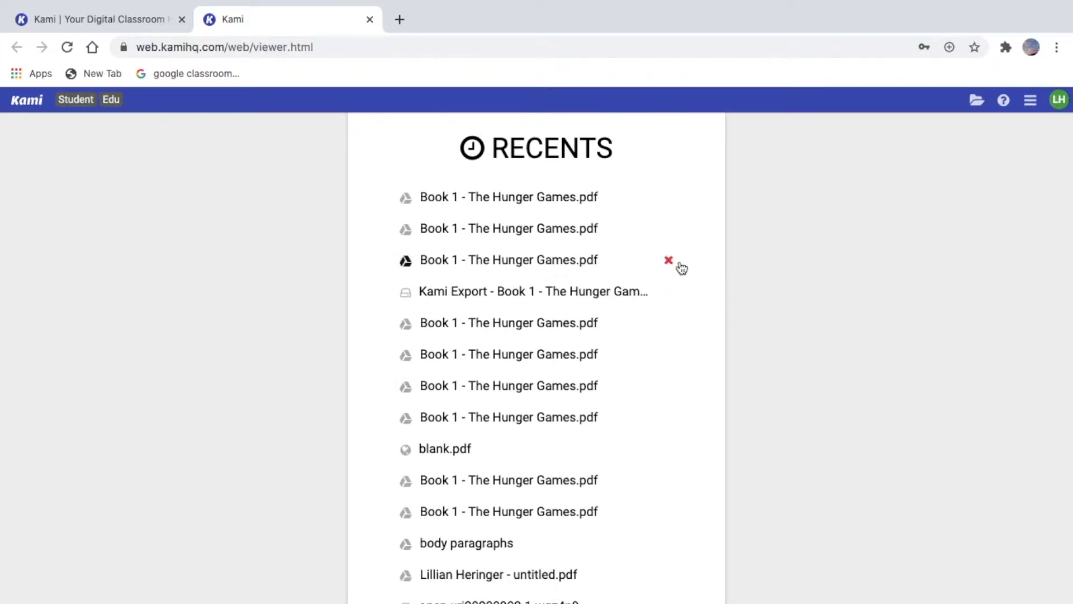
scroll(596, 258, "up", 5)
scroll(597, 258, "up", 2)
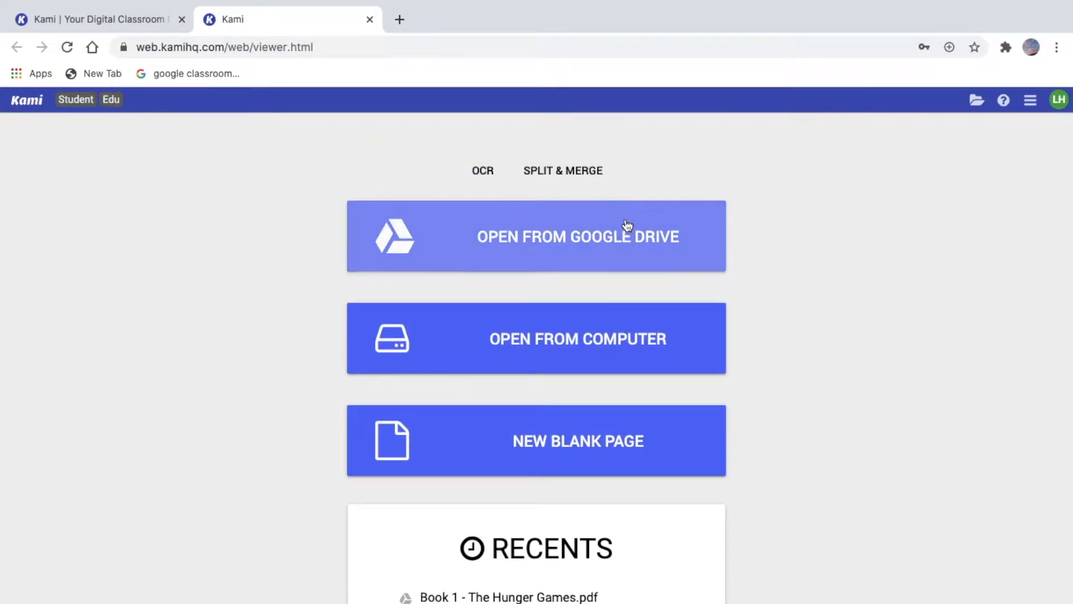
Browse the My Drive, PDFs, Recent and Starred views for opening a Google Drive file, and close the picker without choosing one
left_click(579, 235)
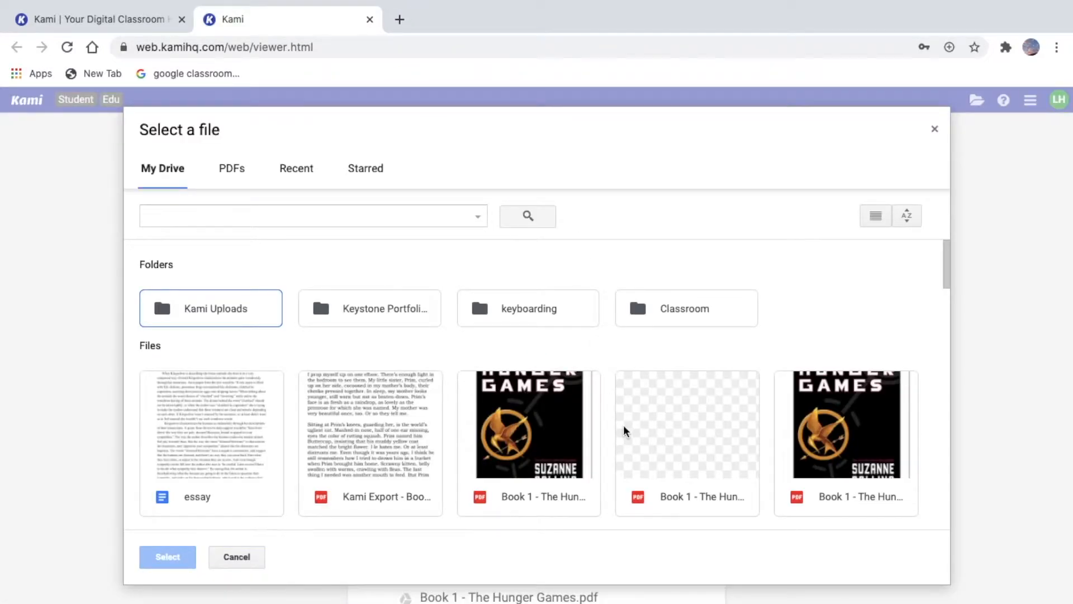
scroll(422, 419, "down", 3)
scroll(422, 418, "down", 2)
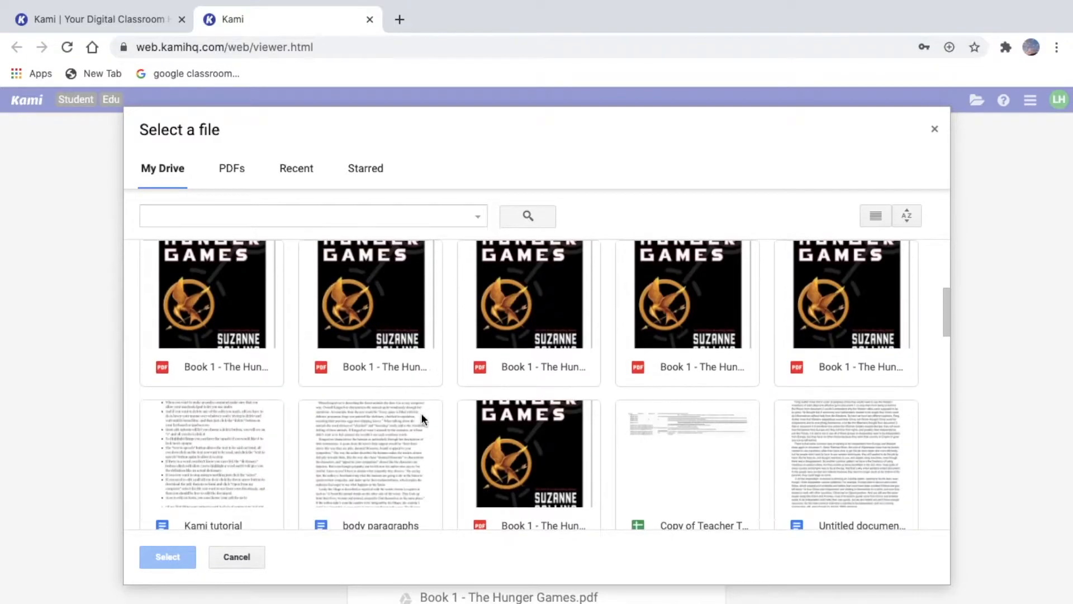
left_click(218, 170)
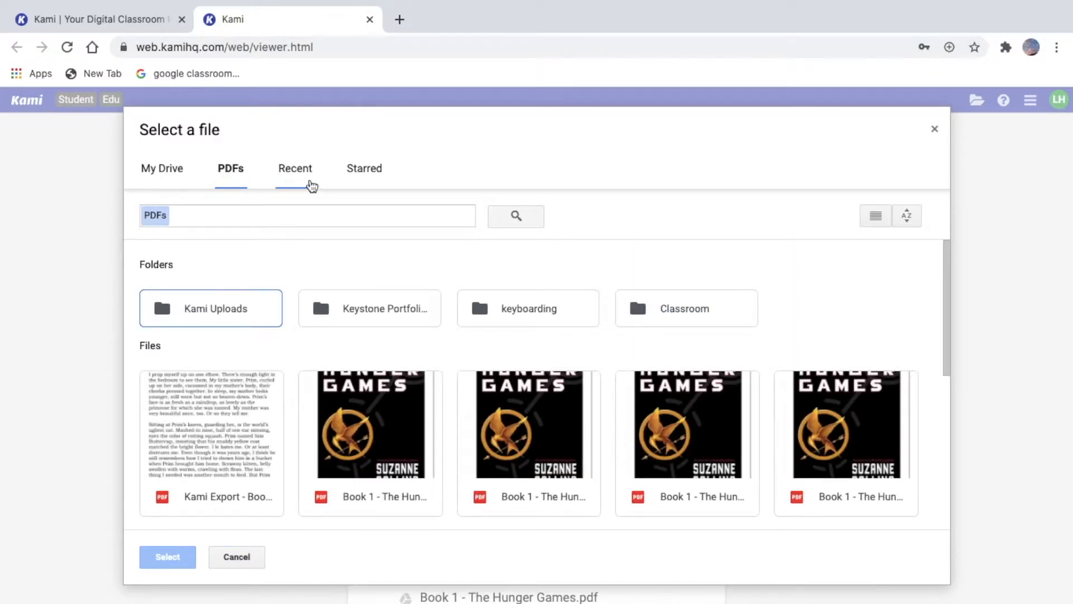
left_click(296, 168)
left_click(361, 170)
left_click(162, 170)
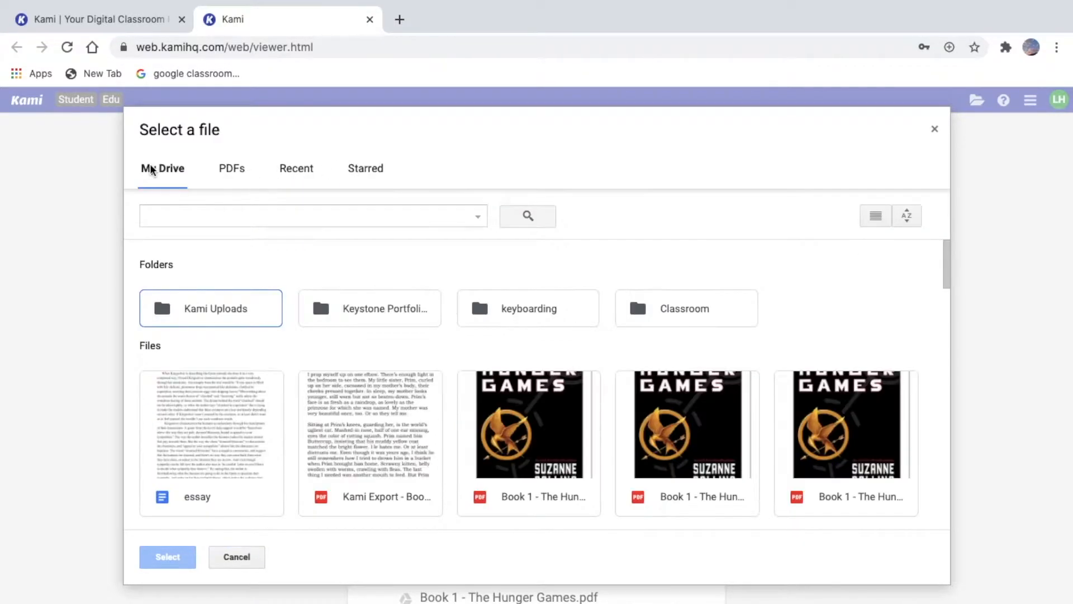
scroll(596, 441, "down", 3)
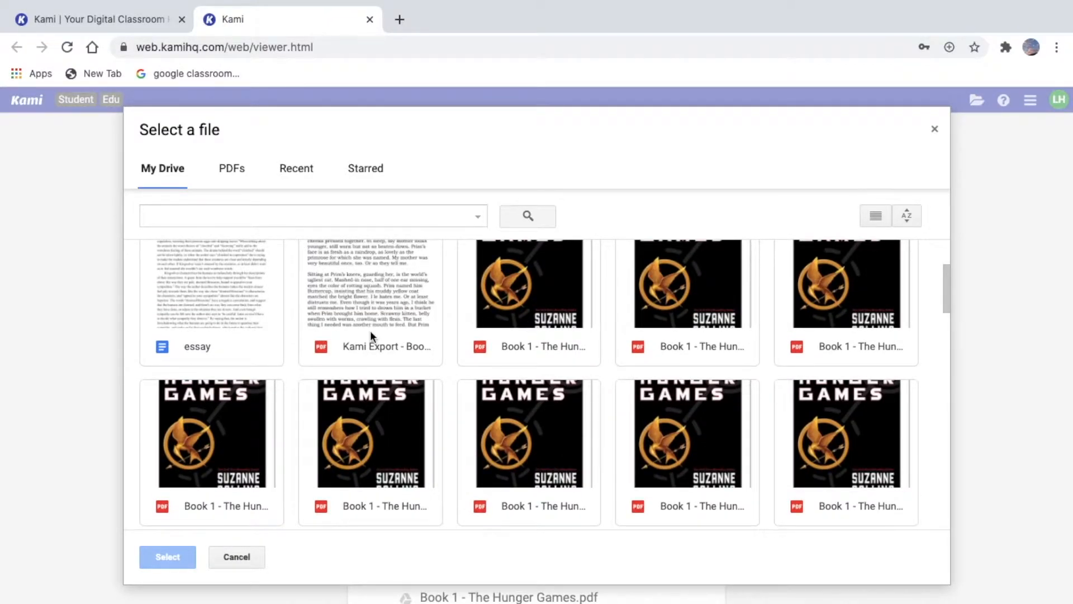
scroll(370, 330, "down", 3)
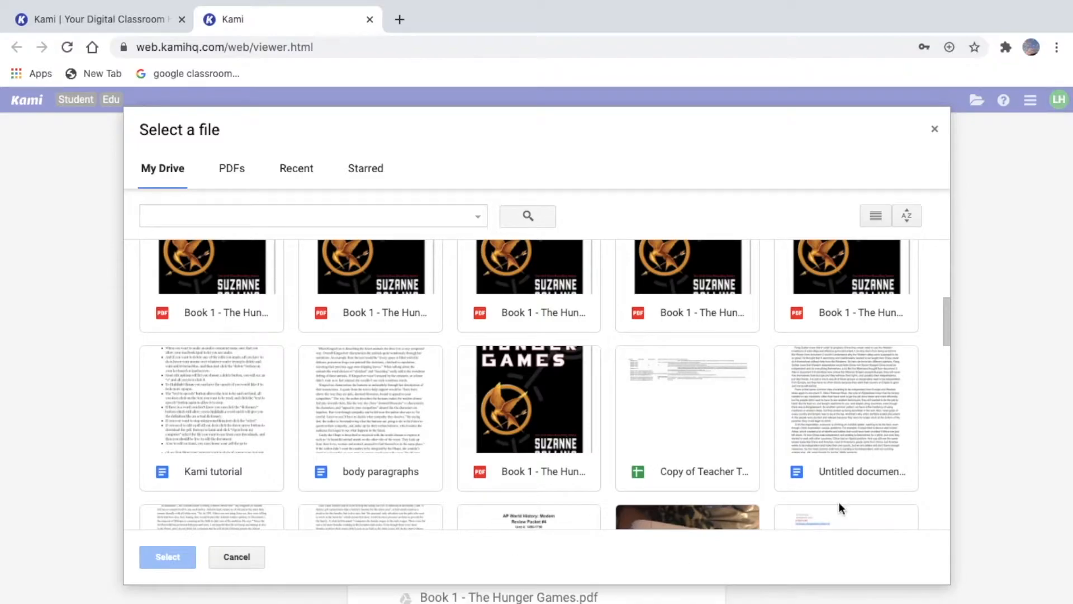
left_click(934, 129)
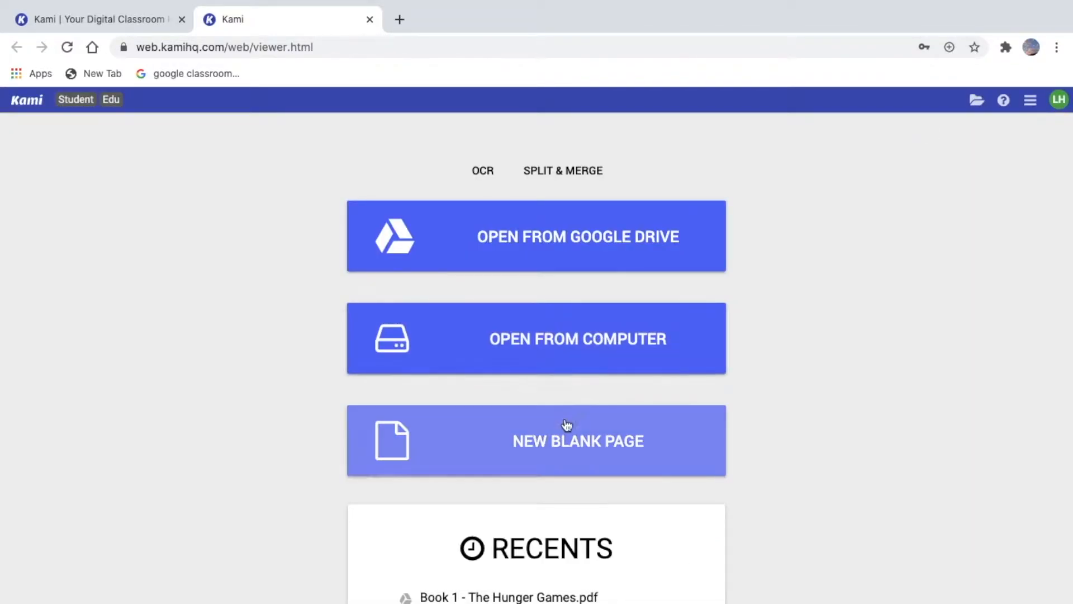
Examine the page types offered for a new blank page and close the dialog without adding any
left_click(558, 438)
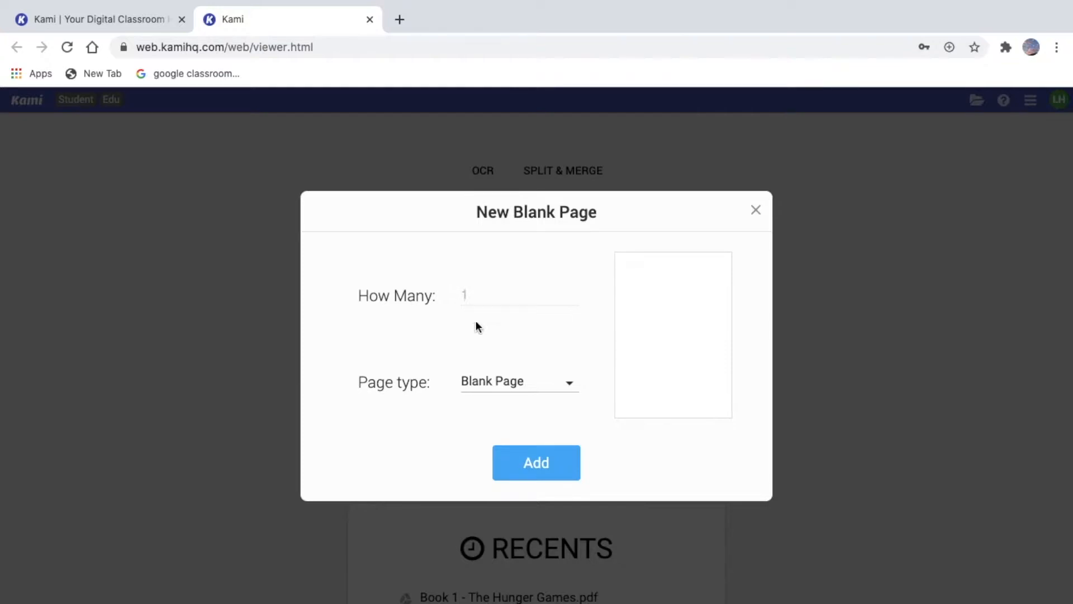
left_click(502, 382)
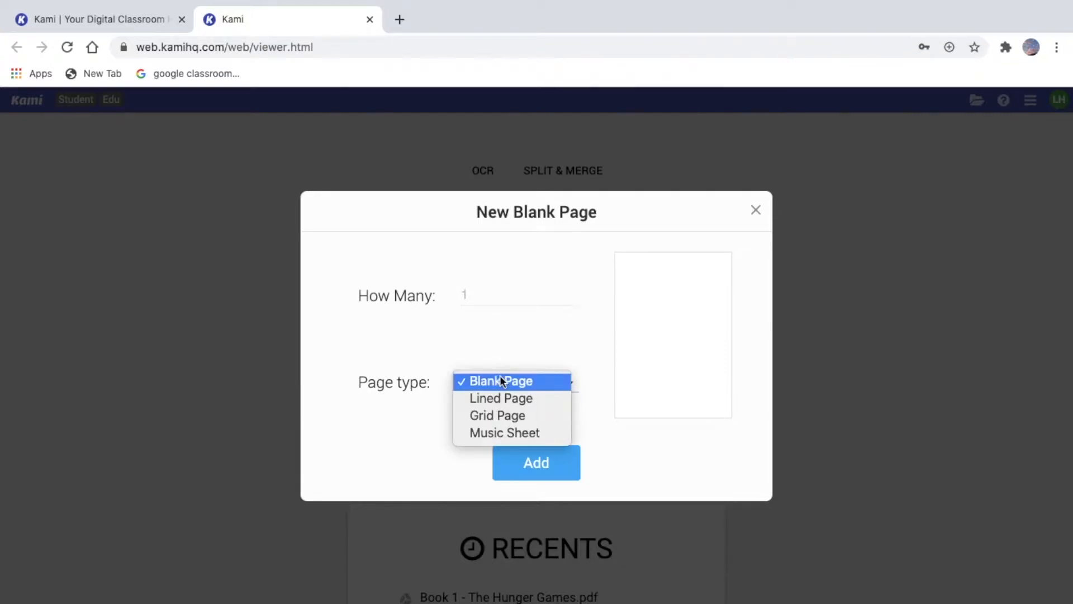
left_click(500, 380)
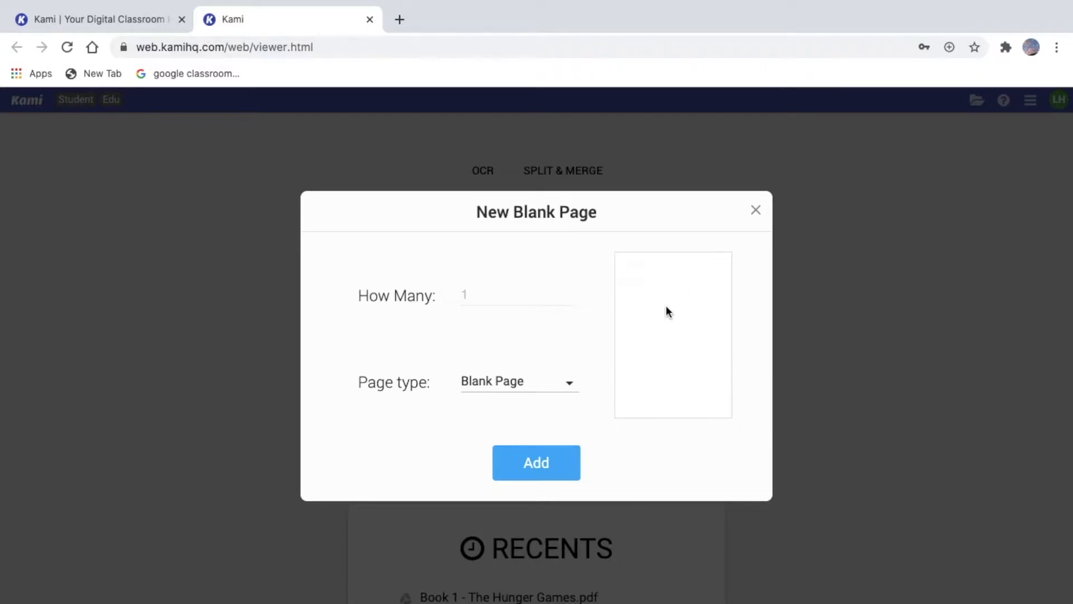
left_click(758, 211)
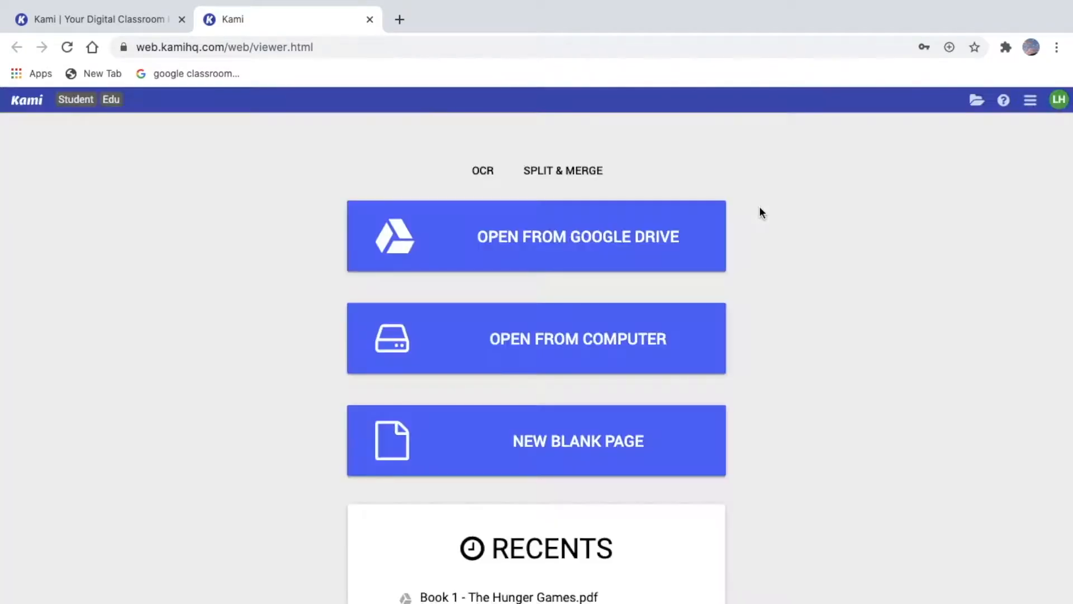
Browse the computer's Documents and Downloads folders for a file to open, and cancel without choosing one
left_click(580, 351)
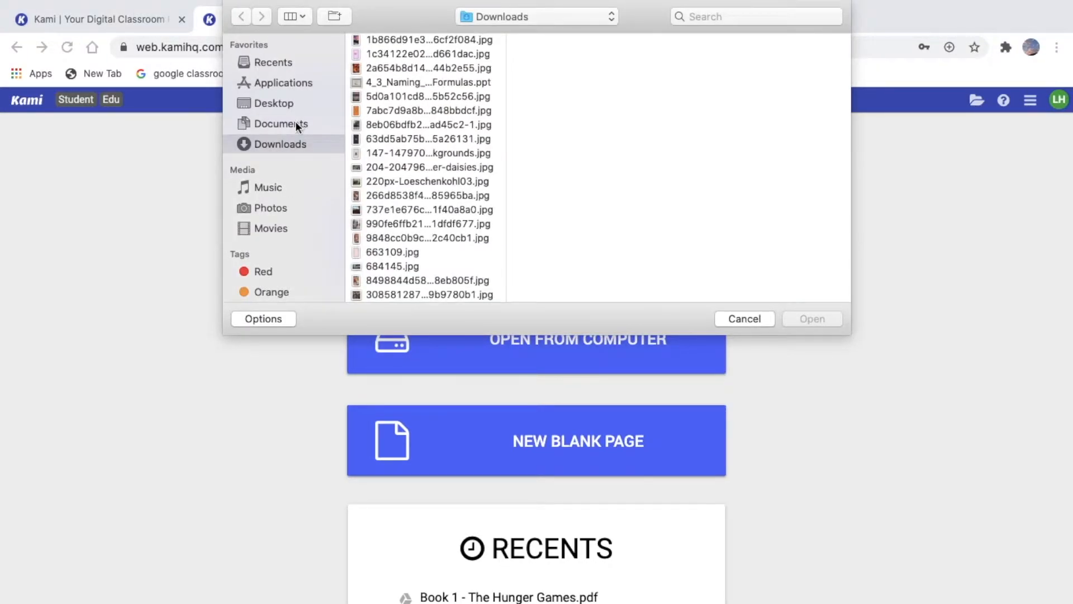
left_click(295, 121)
left_click(298, 141)
scroll(444, 235, "down", 10)
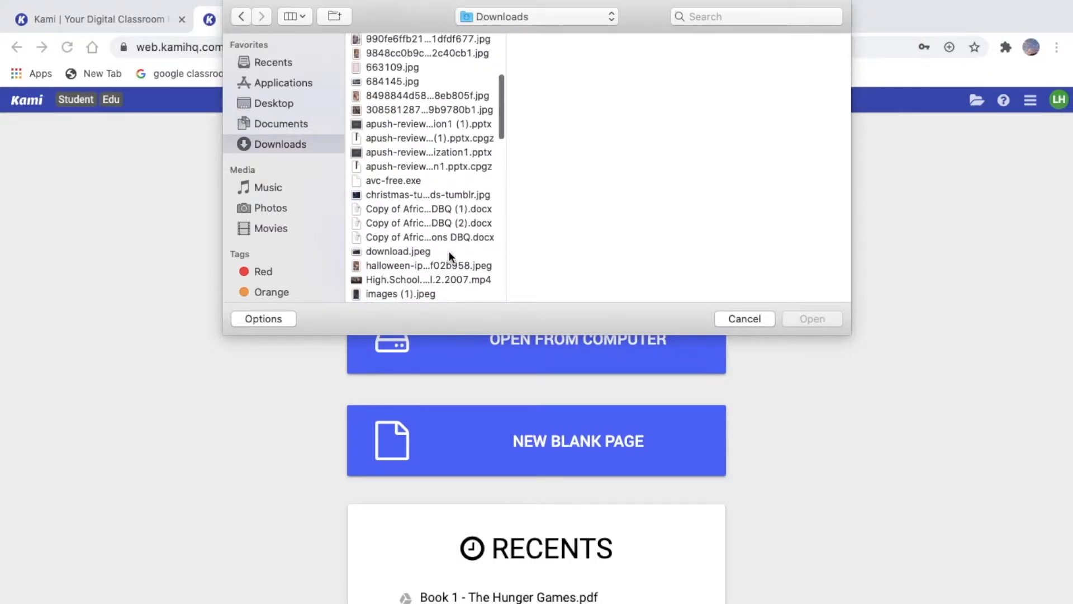
scroll(450, 256, "up", 10)
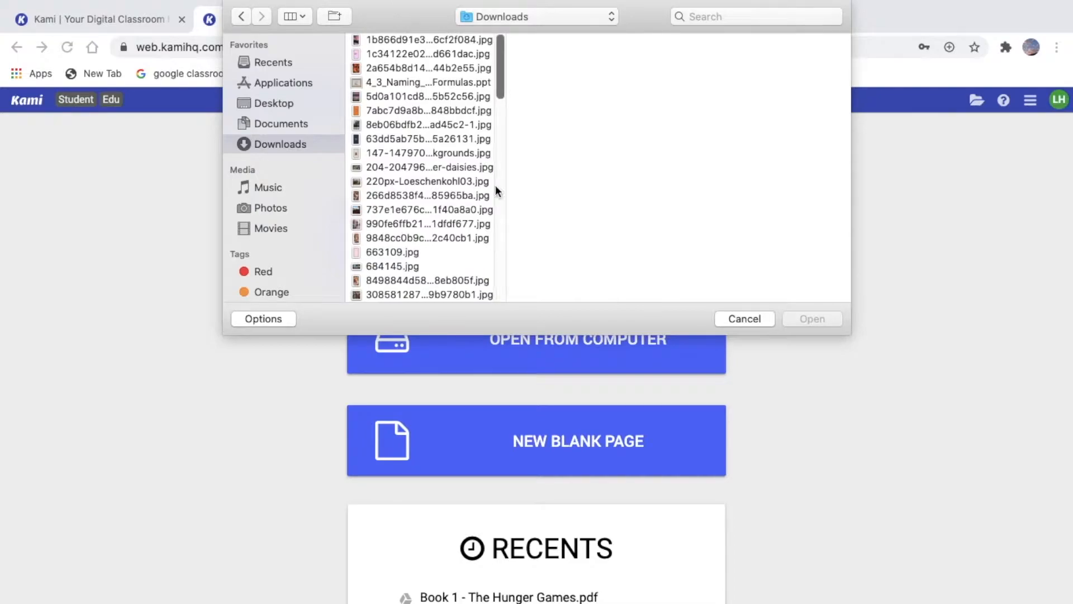
left_click(758, 319)
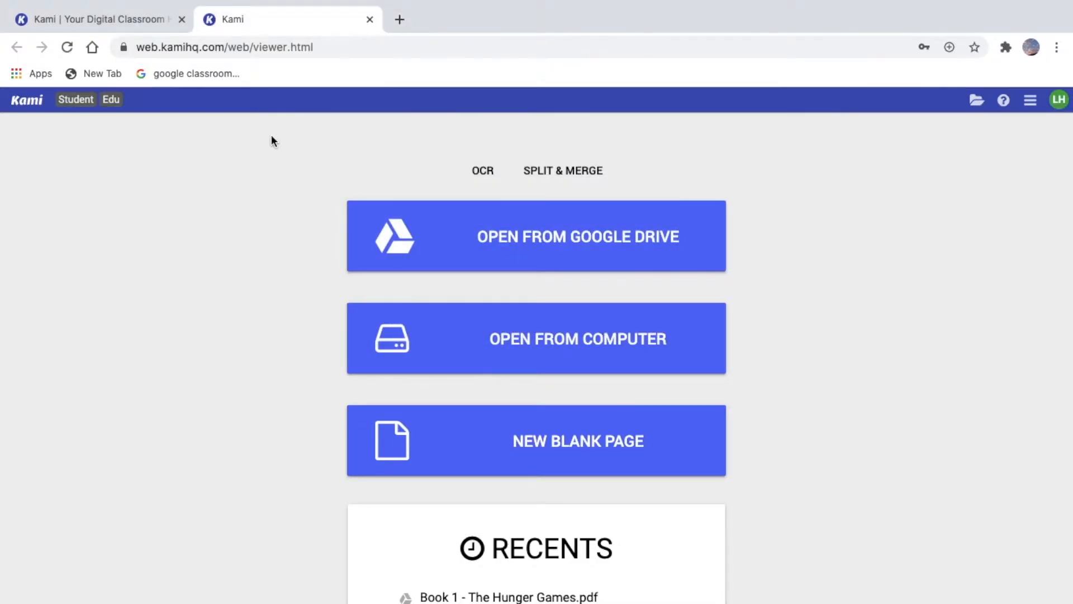
Search the web for "hunger games pdf" in a new browser tab and open Book 1 - The Hunger Games.pdf
left_click(400, 20)
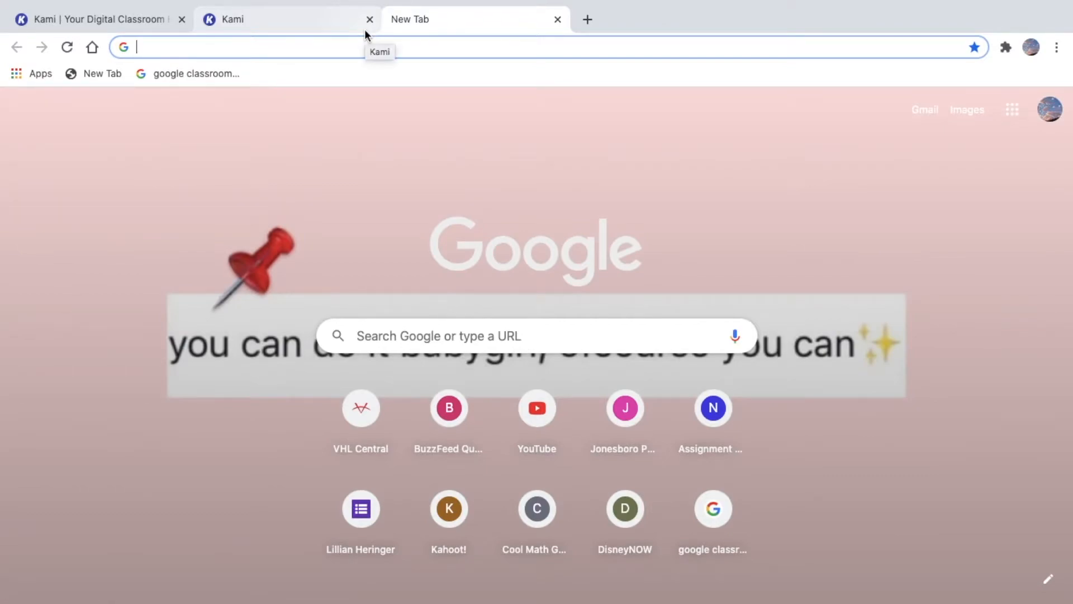
type("hunger games pdf")
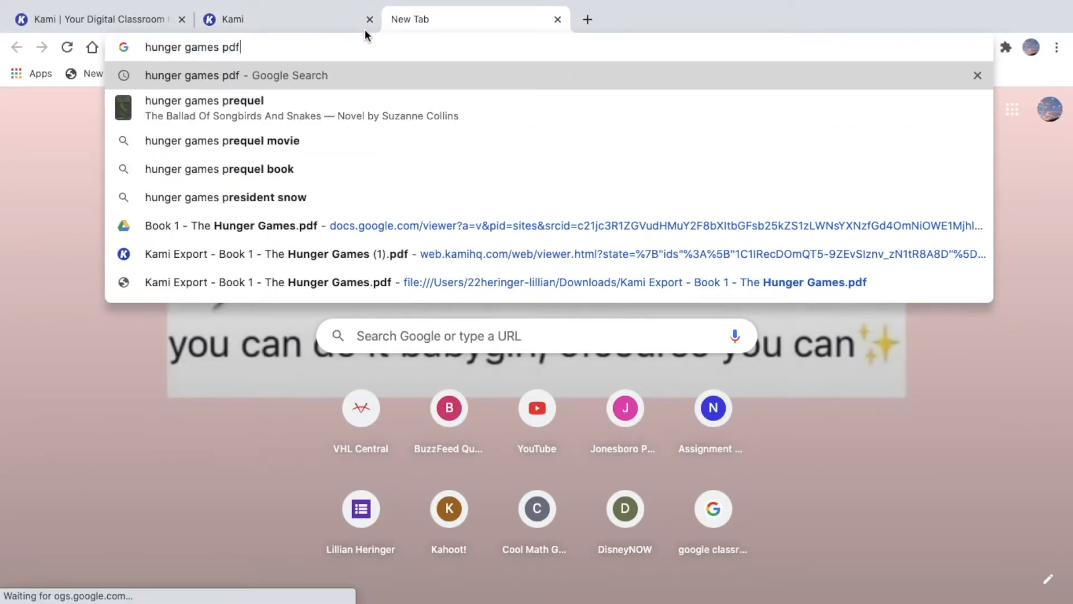
key("Return")
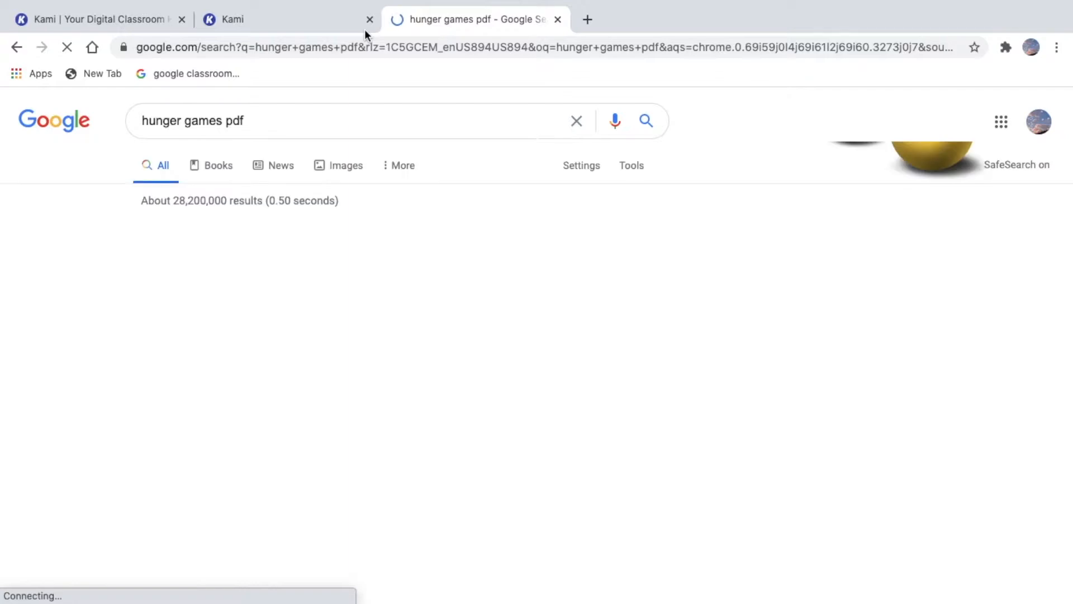
left_click(250, 251)
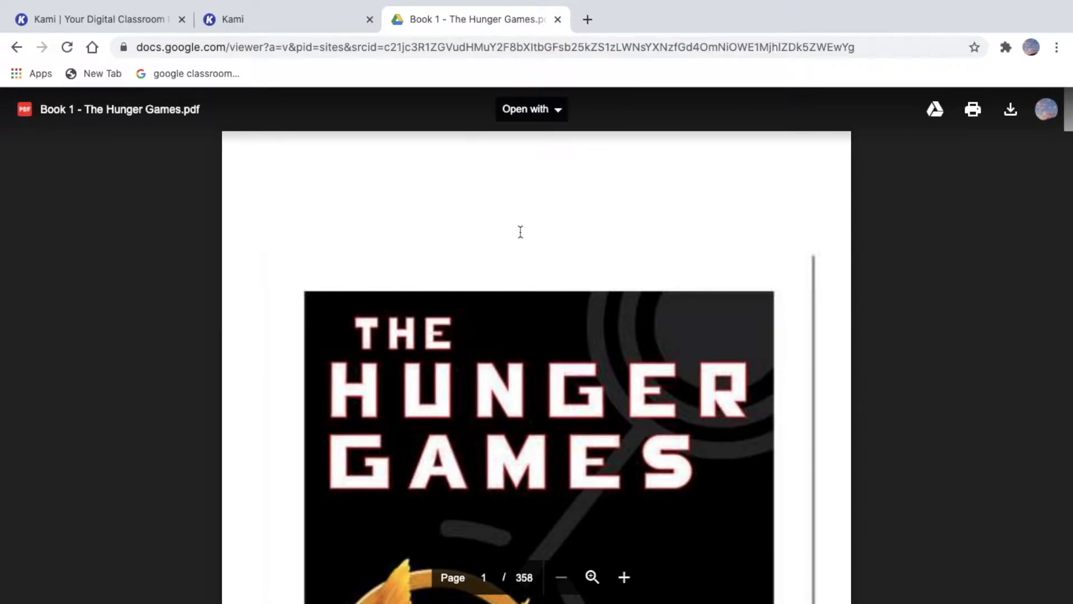
Open the Hunger Games PDF with Annotate with Kami, and try zooming the document to 110% and back to 100%
left_click(545, 109)
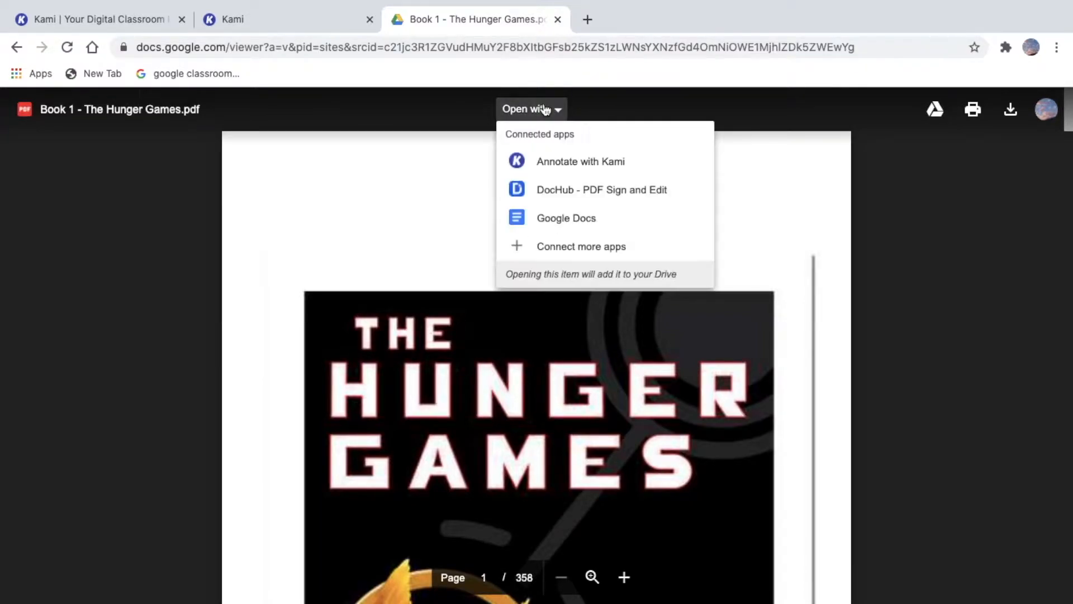
left_click(545, 158)
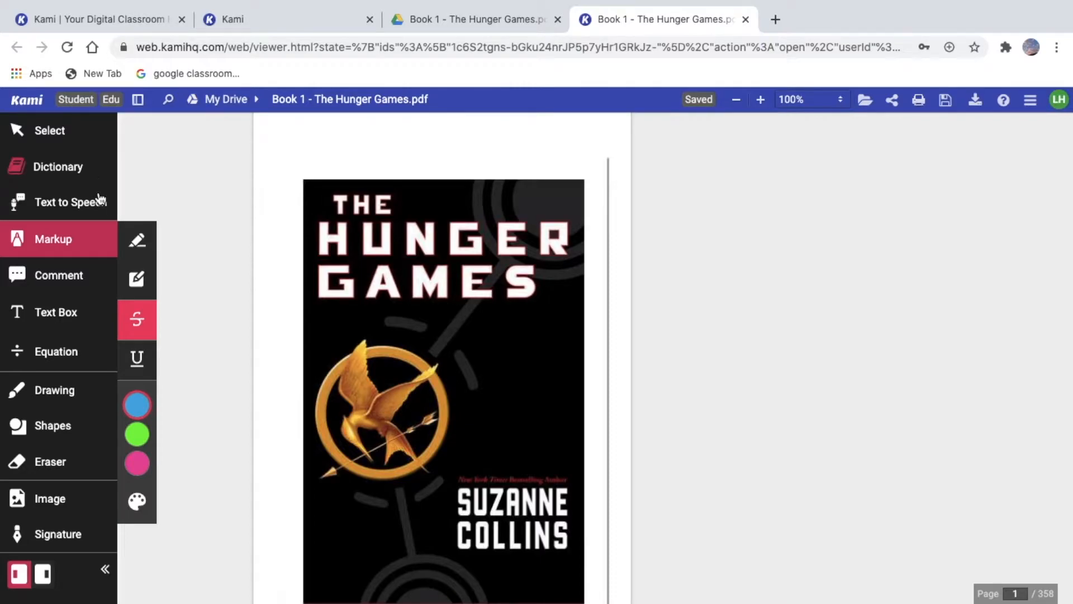
left_click(761, 99)
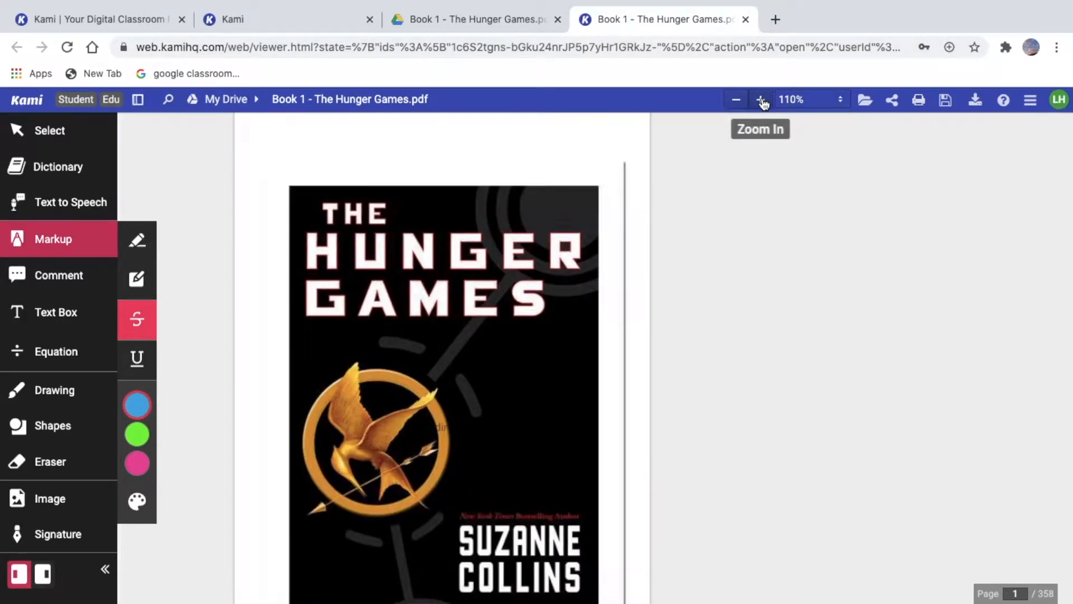
left_click(737, 100)
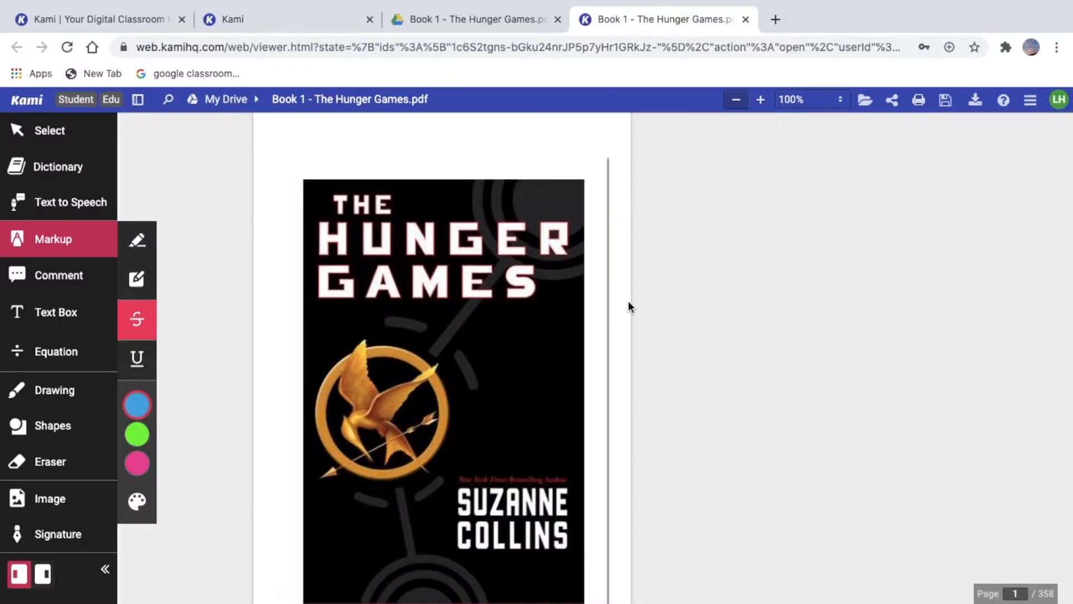
Look up the word "stretch" from the first paragraph of Chapter 1 with the Dictionary tool and close its definition
scroll(450, 378, "down", 15)
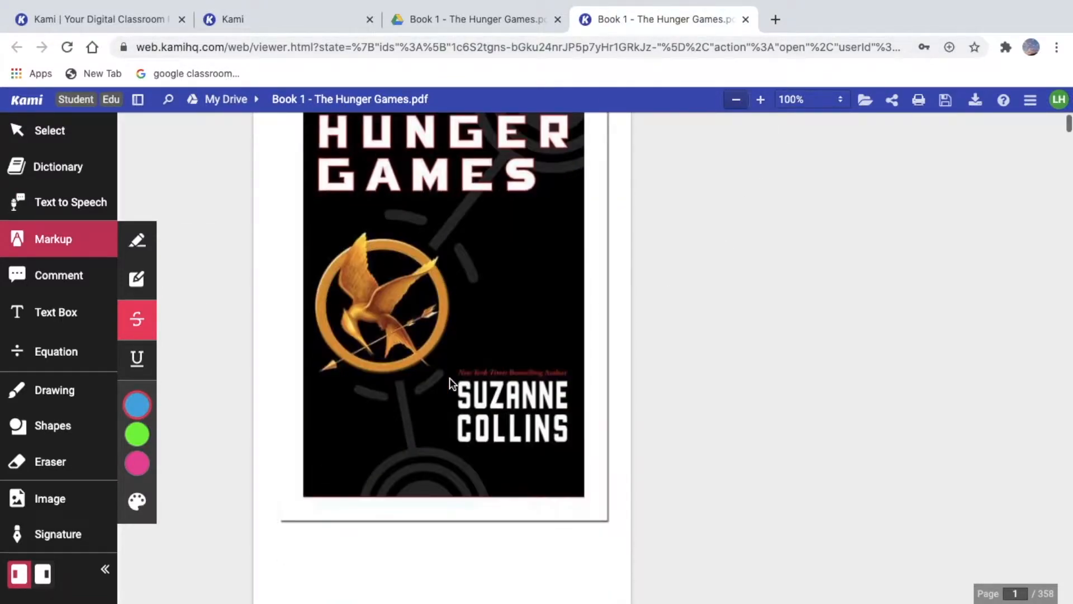
scroll(452, 384, "down", 6)
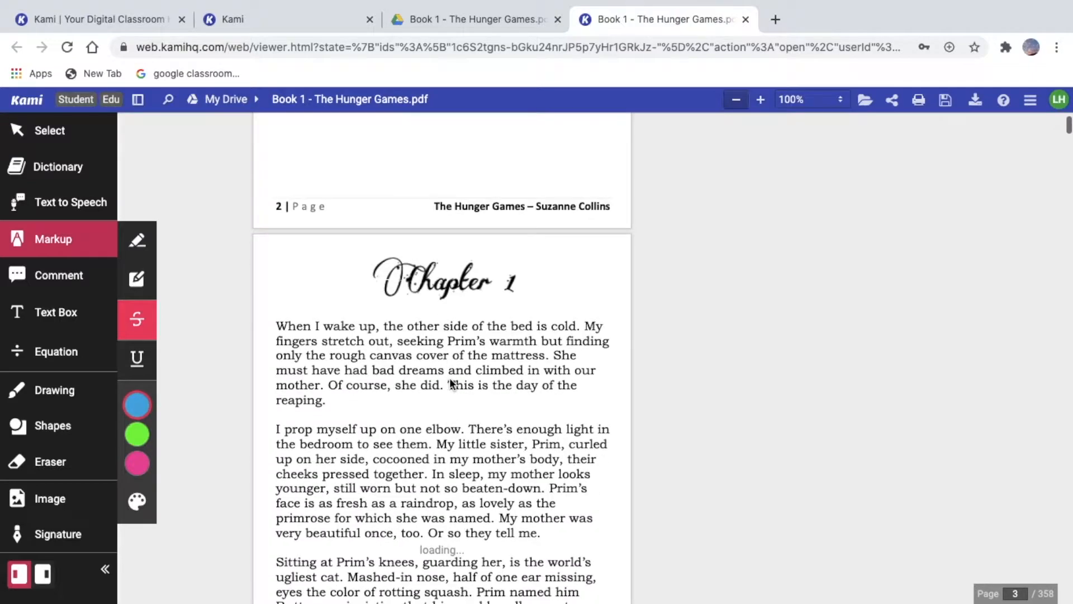
left_click(51, 130)
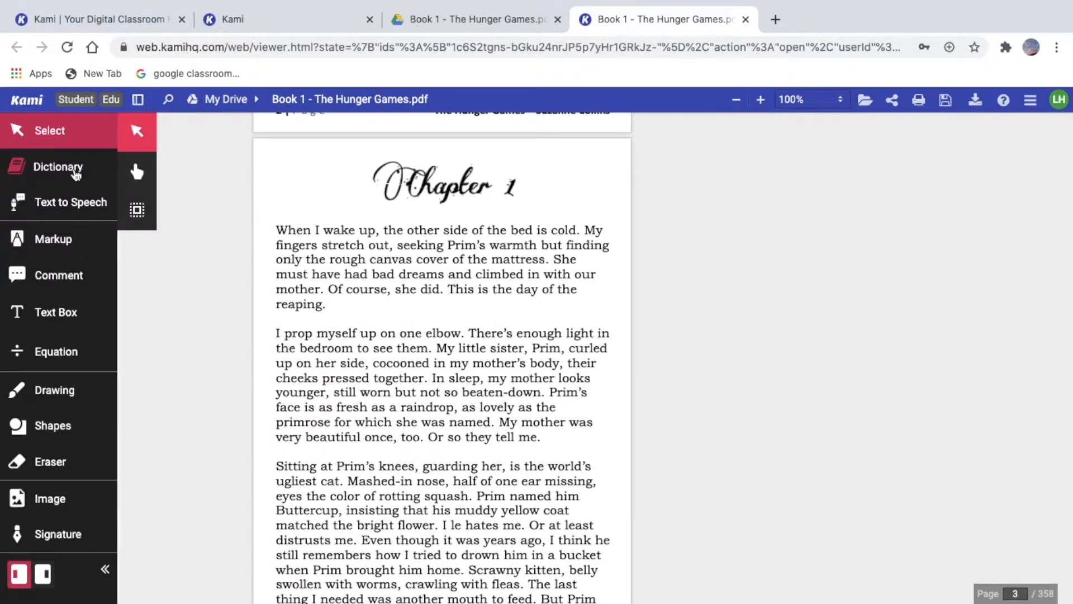
left_click(76, 169)
left_click_drag(323, 247, 364, 248)
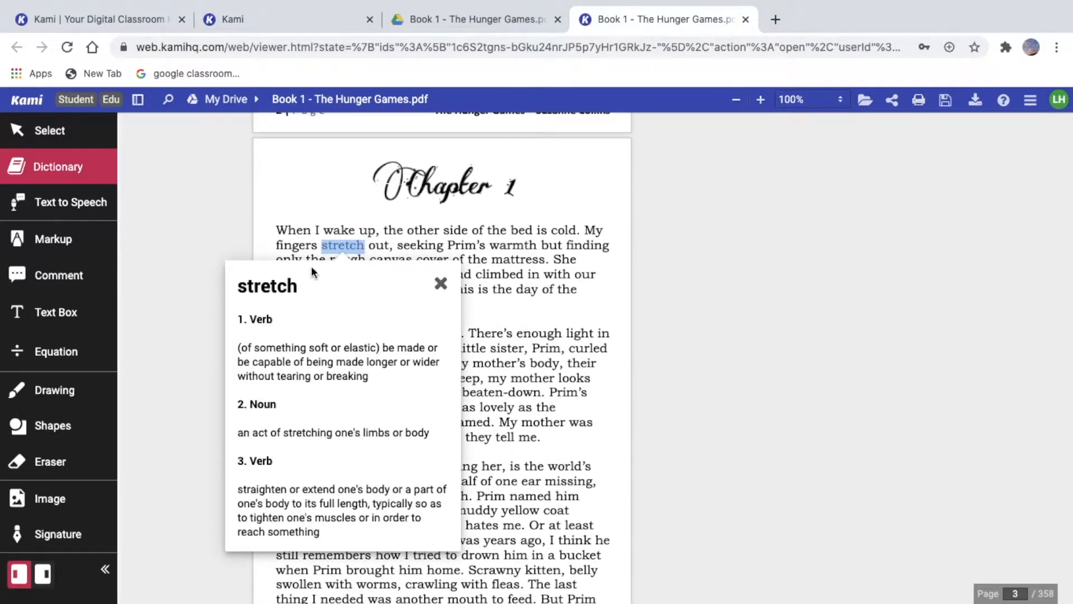
left_click(441, 283)
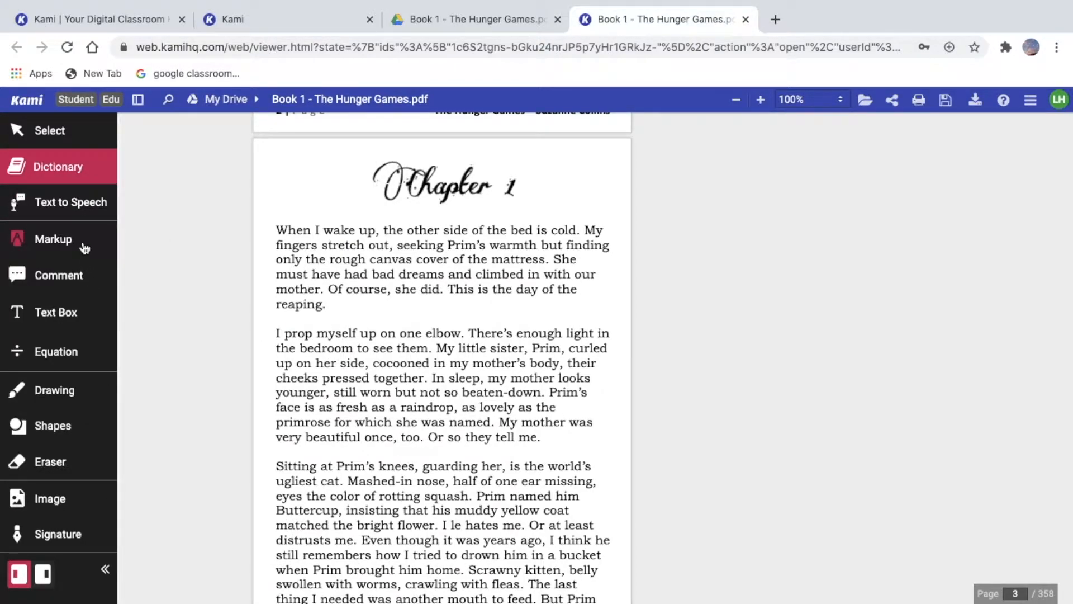
Try the Text to Speech tool on "When I wake up," at the start of Chapter 1
left_click(83, 205)
left_click_drag(275, 227, 376, 227)
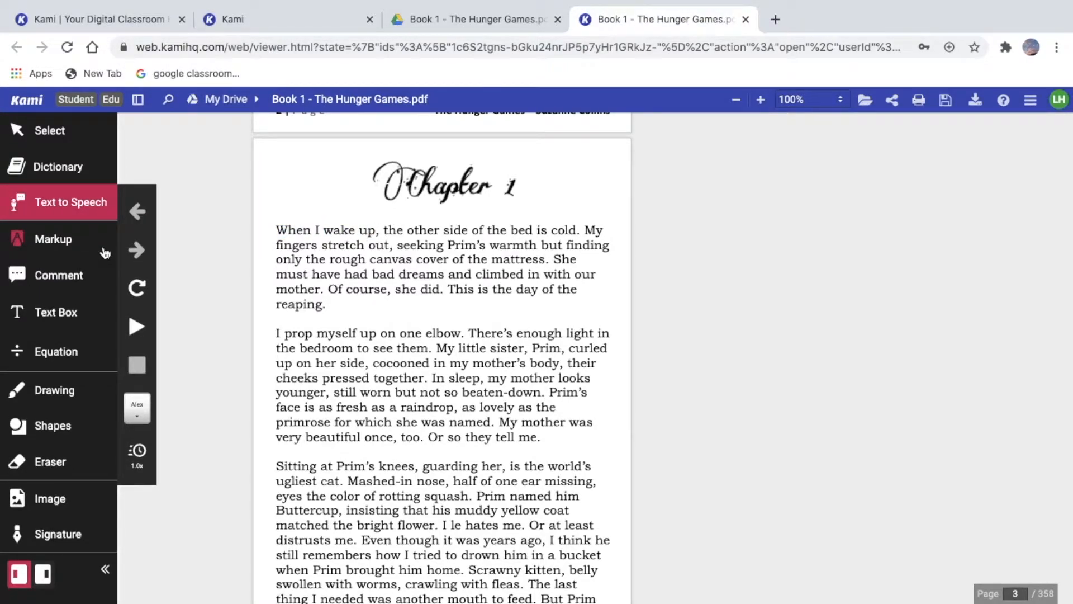
Highlight "When I wake up," in pink with the text highlighter, and view the color palette editor without changing it
left_click(53, 236)
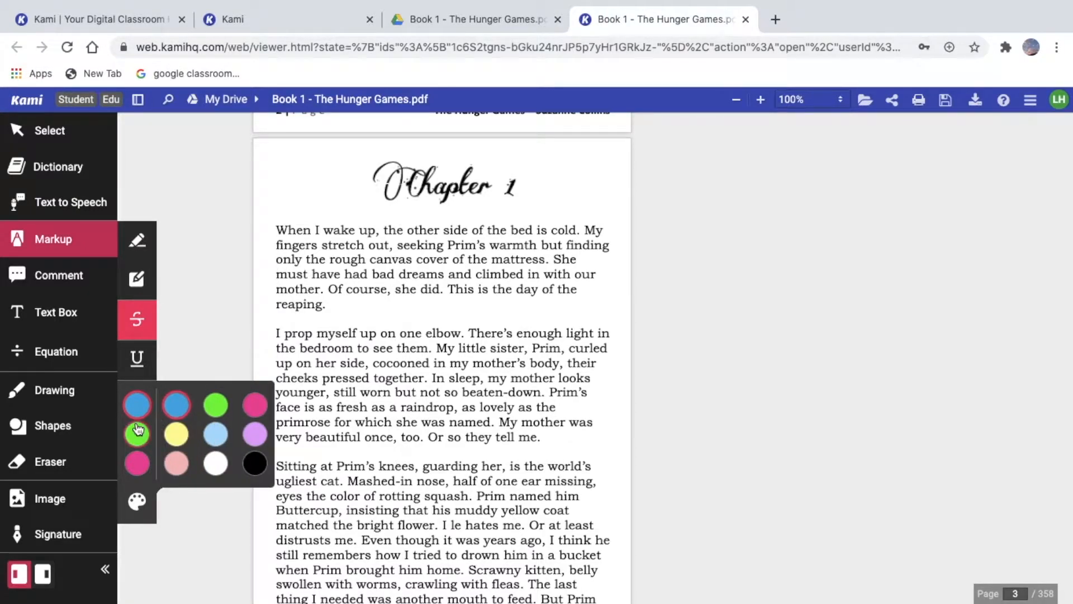
left_click(144, 456)
left_click(136, 253)
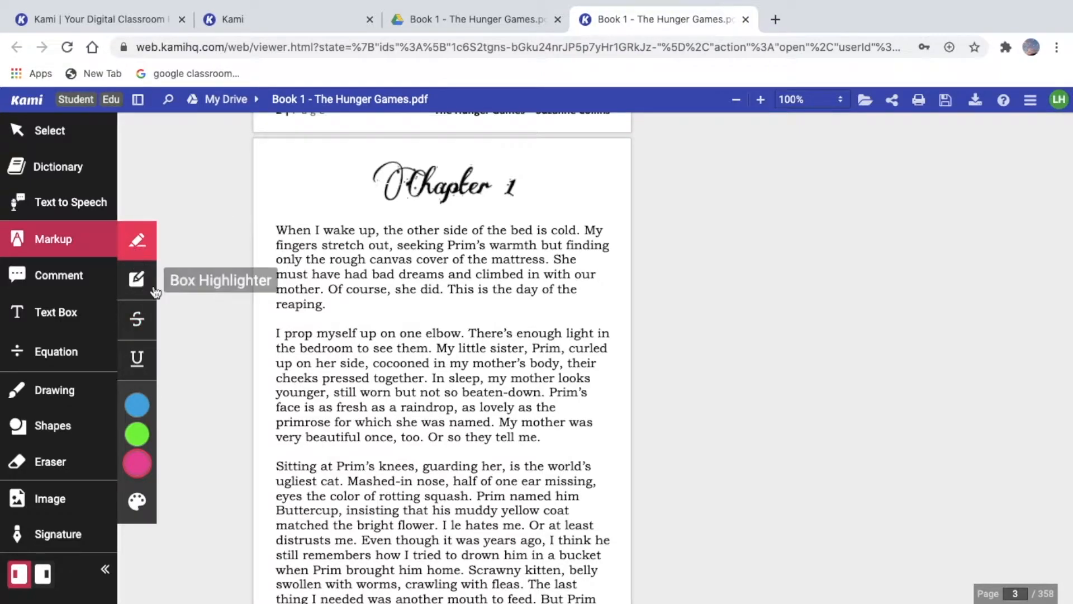
mouse_move(280, 229)
left_mouse_down()
mouse_move(392, 231)
mouse_move(379, 230)
left_mouse_up()
left_click(308, 233)
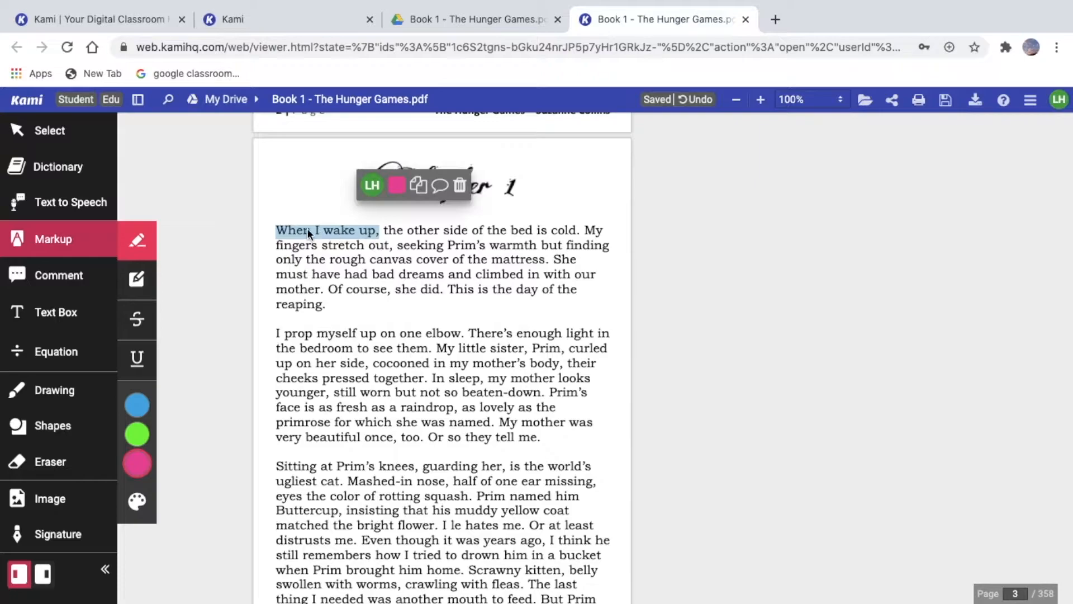
left_click(294, 234)
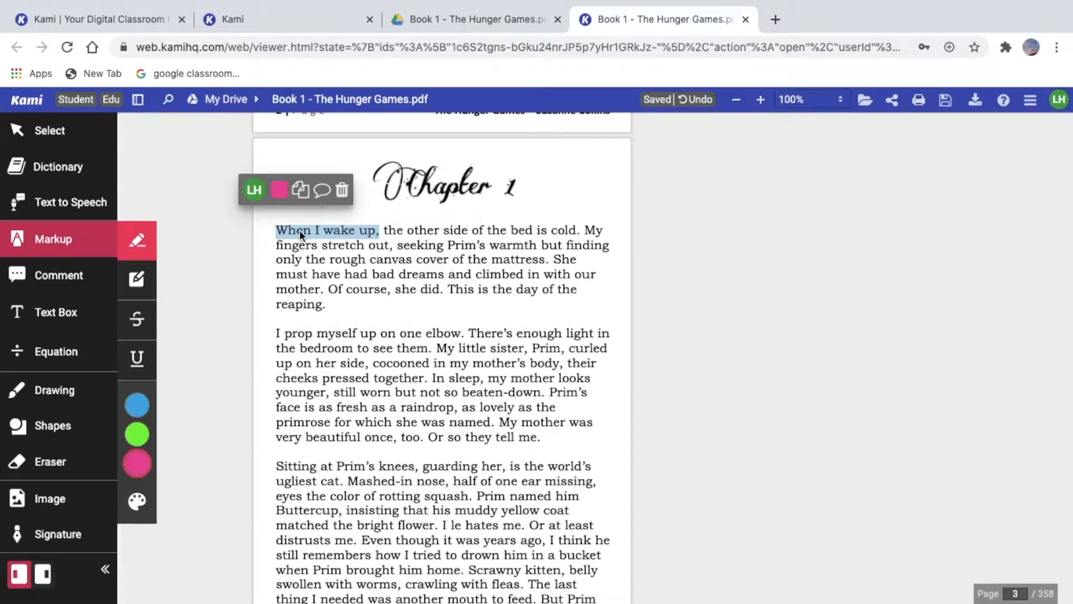
left_click(355, 240)
left_click(330, 236)
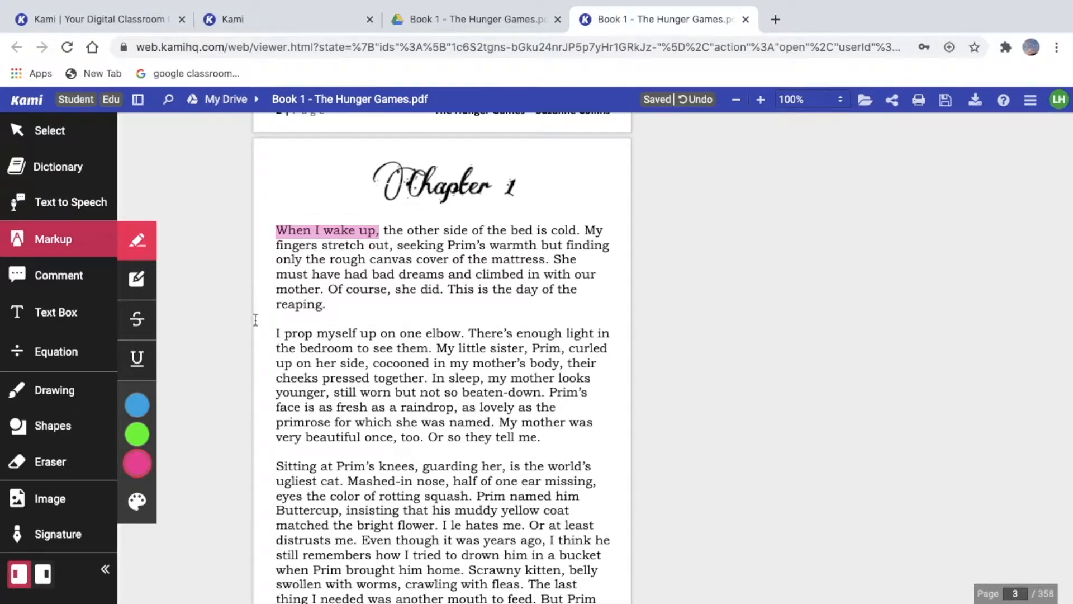
left_click(140, 500)
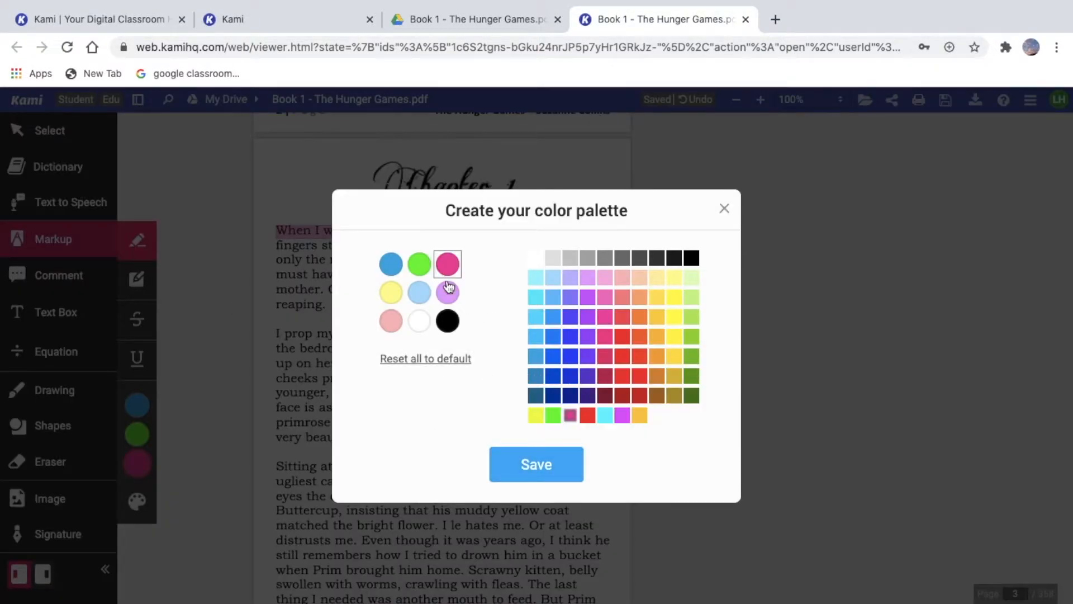
left_click(724, 211)
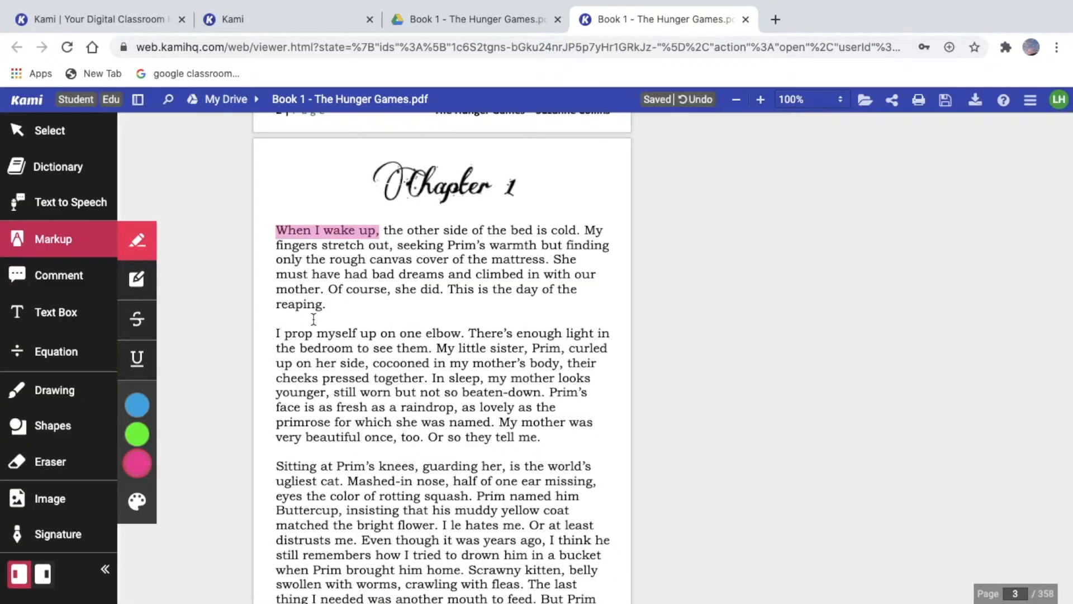
Draw a green box highlight over the first paragraph from "fingers stretch out" to "reaping."
left_click(137, 279)
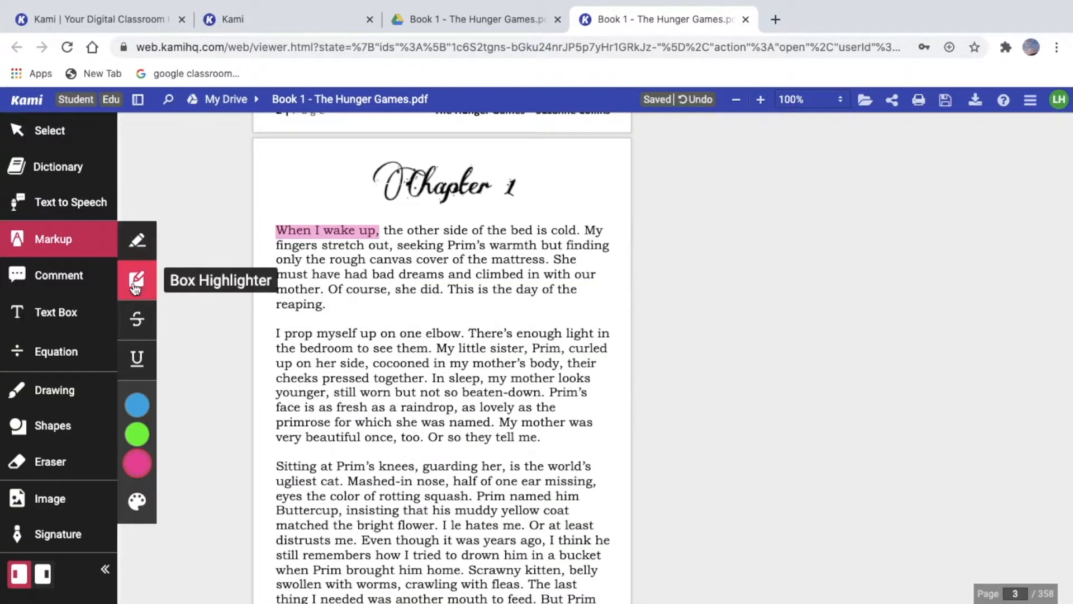
left_click(275, 244)
left_click(137, 435)
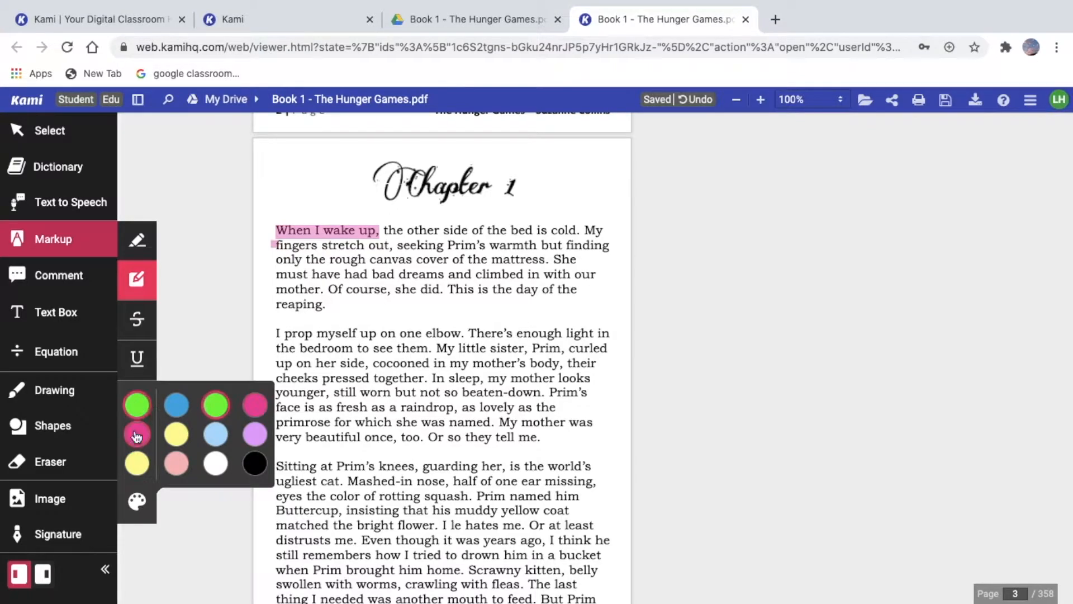
left_click_drag(275, 244, 616, 312)
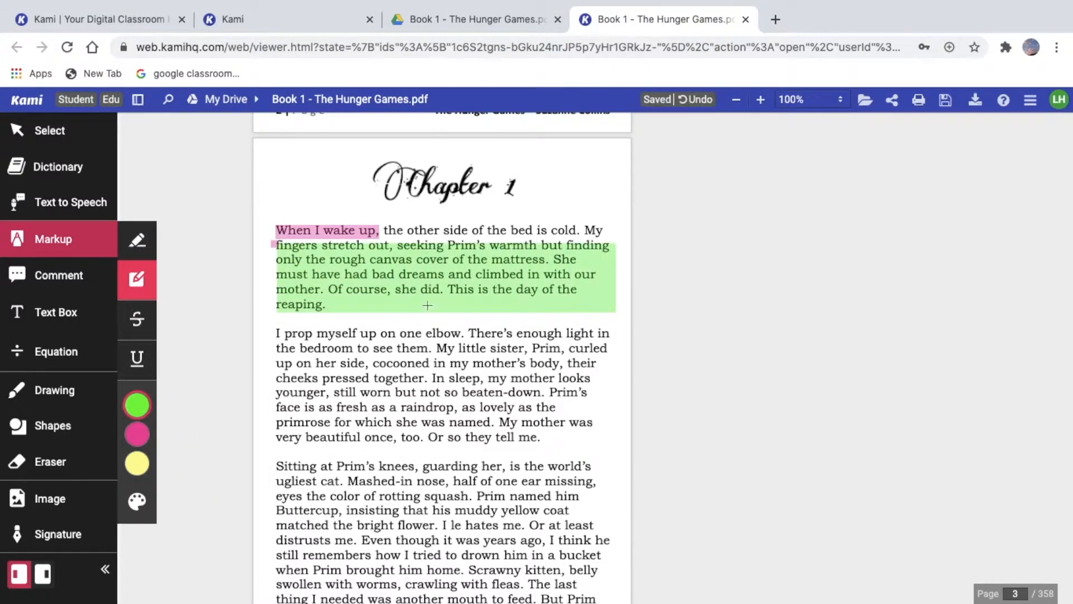
Strike through "I prop myself up on one elbow." in yellow
left_click(136, 318)
mouse_move(137, 434)
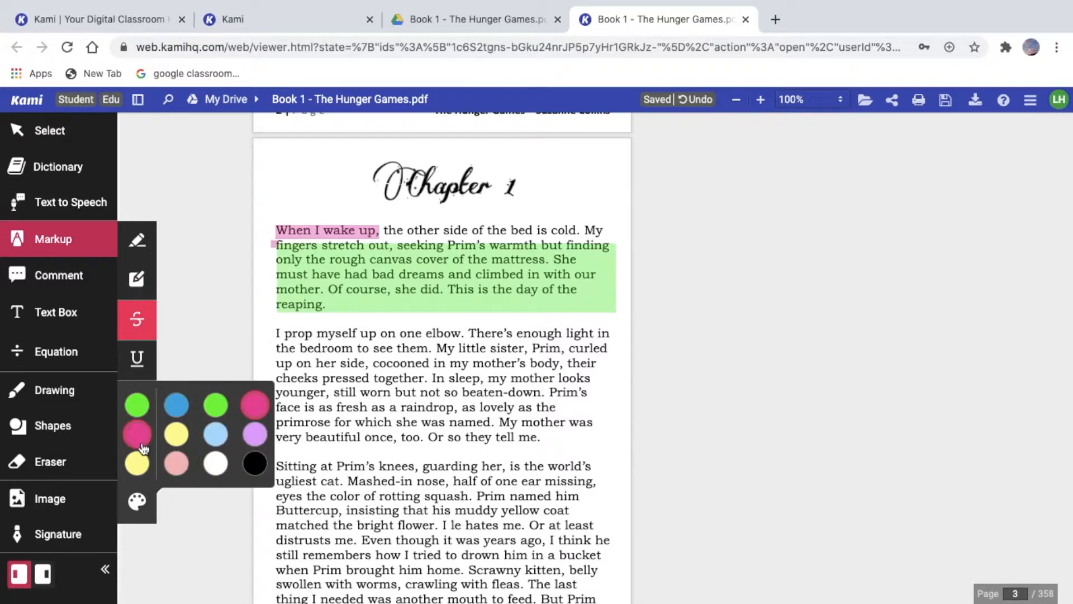
left_click(139, 463)
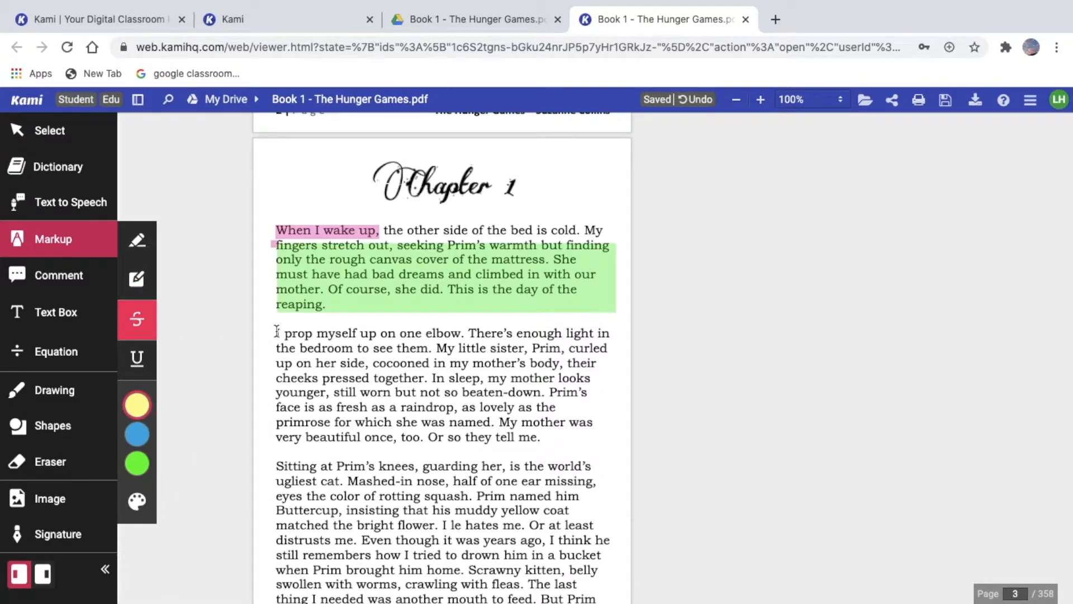
left_click_drag(278, 333, 466, 338)
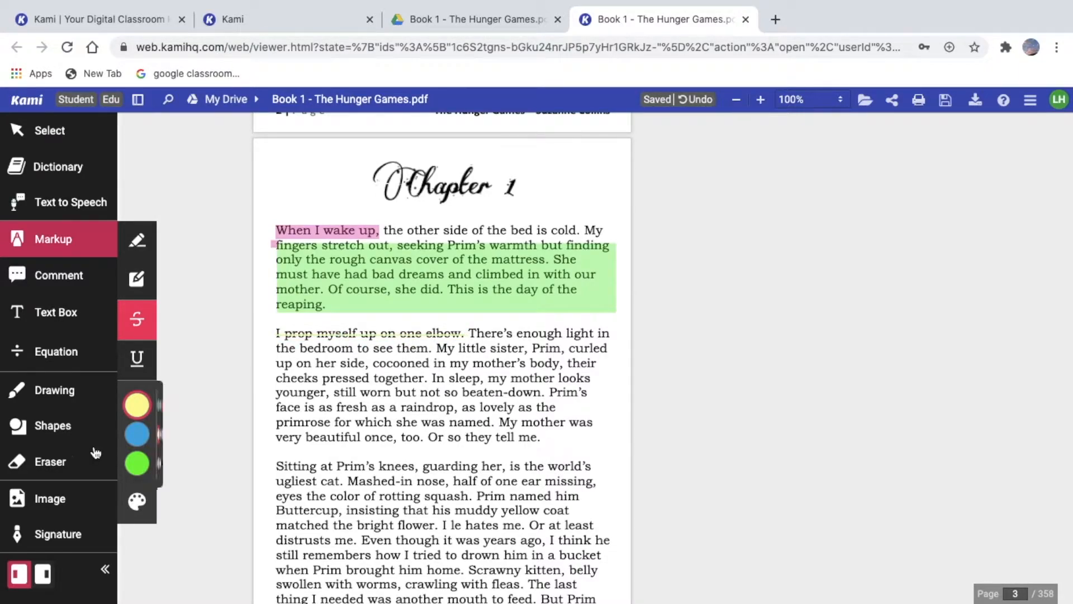
Underline "the bedroom to see them." in pink in the second paragraph
mouse_move(150, 456)
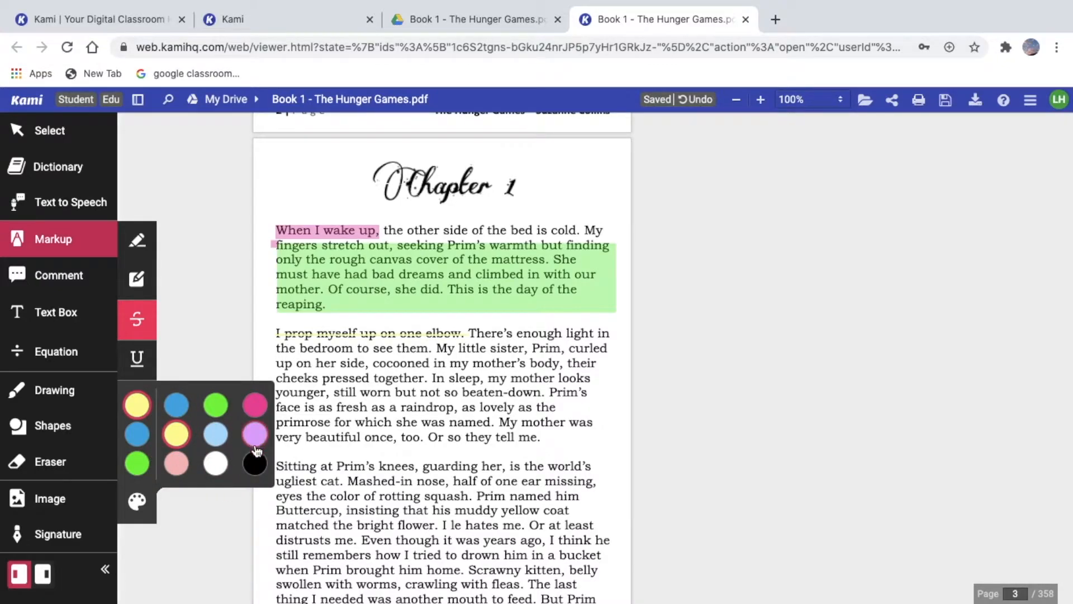
left_click(137, 358)
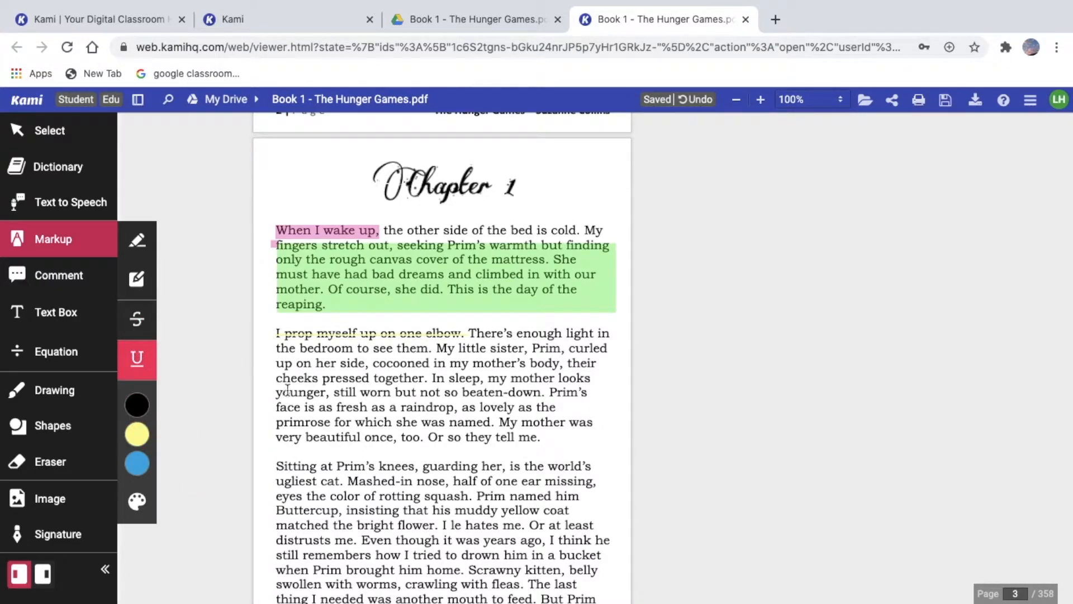
left_click_drag(276, 347, 433, 352)
Add a green text comment reading "hello" on the word "younger" in the second paragraph
left_click(80, 280)
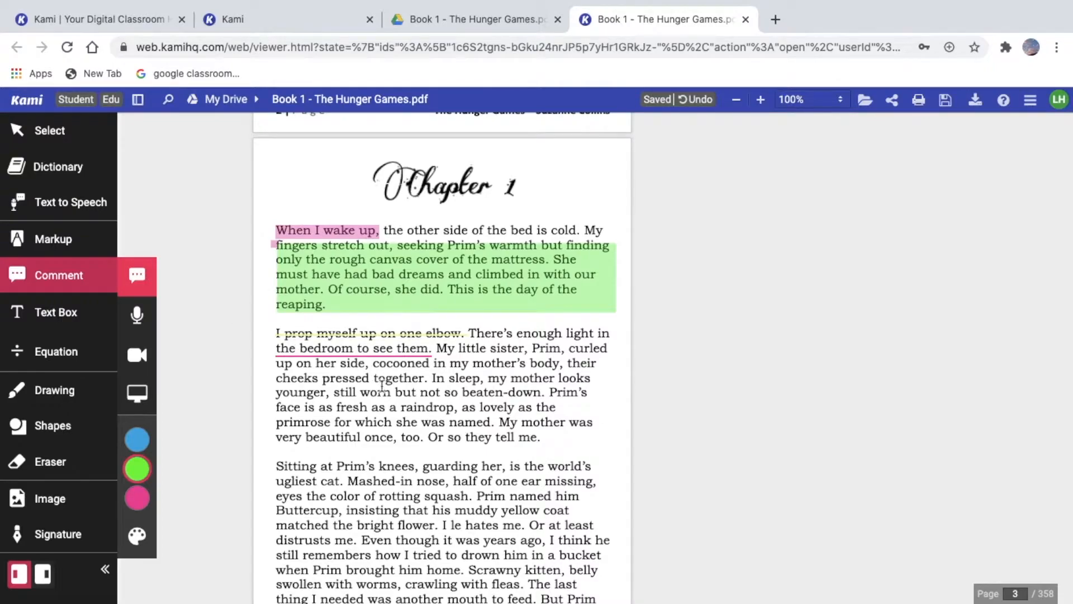
left_click(309, 391)
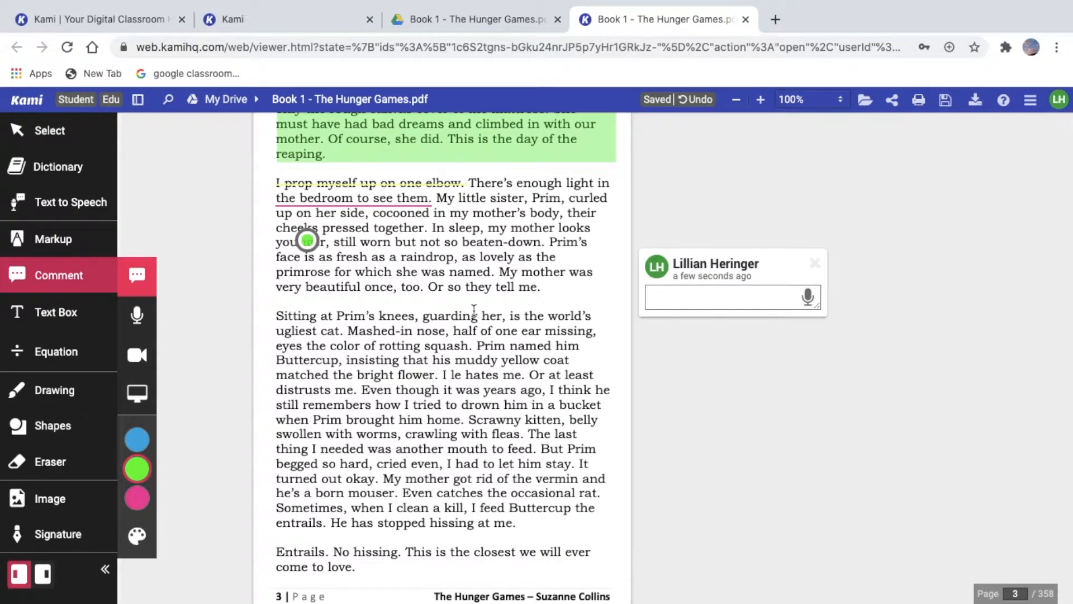
type("hello")
key("Return")
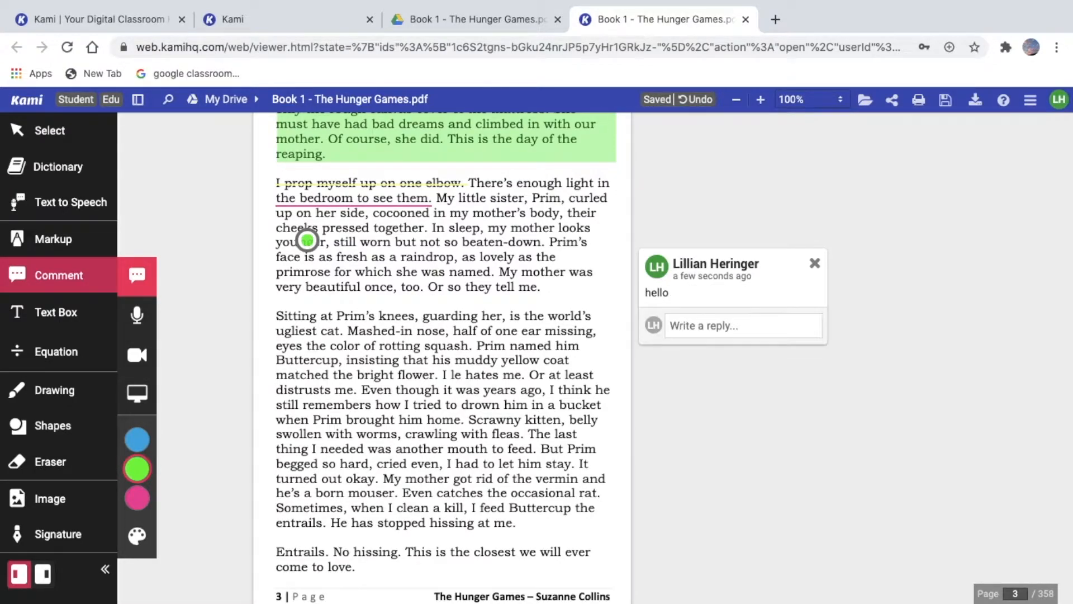
left_click(368, 261)
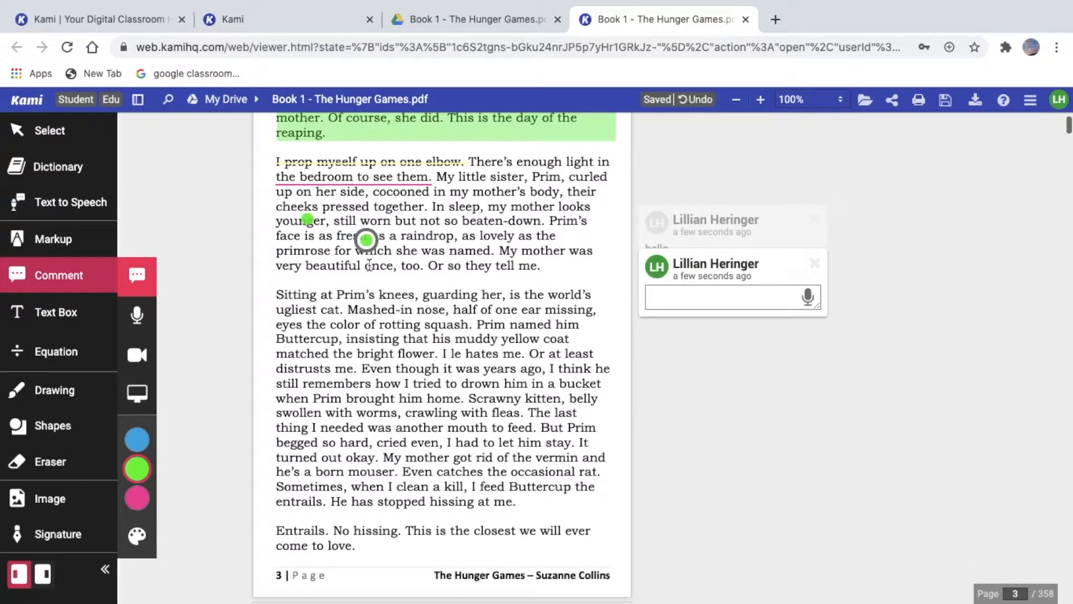
left_click(505, 275)
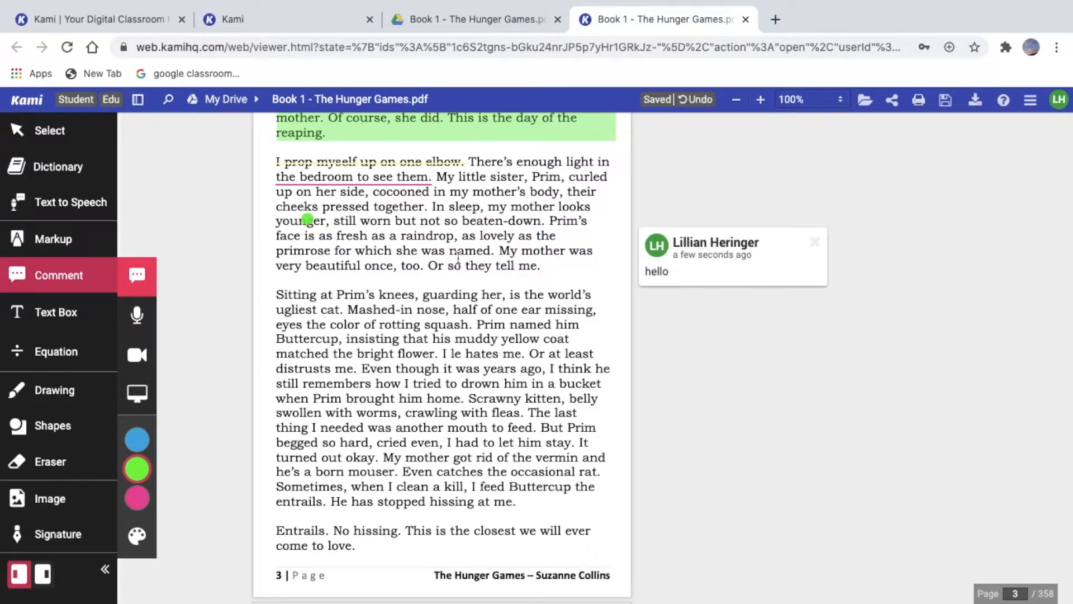
left_click(440, 255)
left_click(437, 260)
Add a text comment reading "hi" on the word "nose" in the third paragraph
left_click(428, 297)
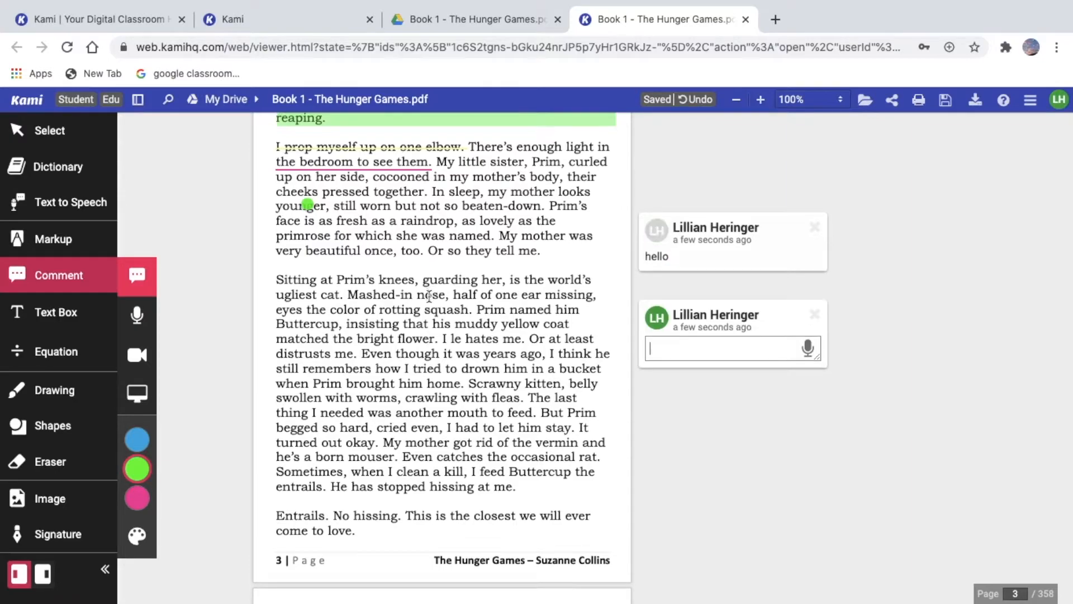
scroll(508, 273, "up", 1)
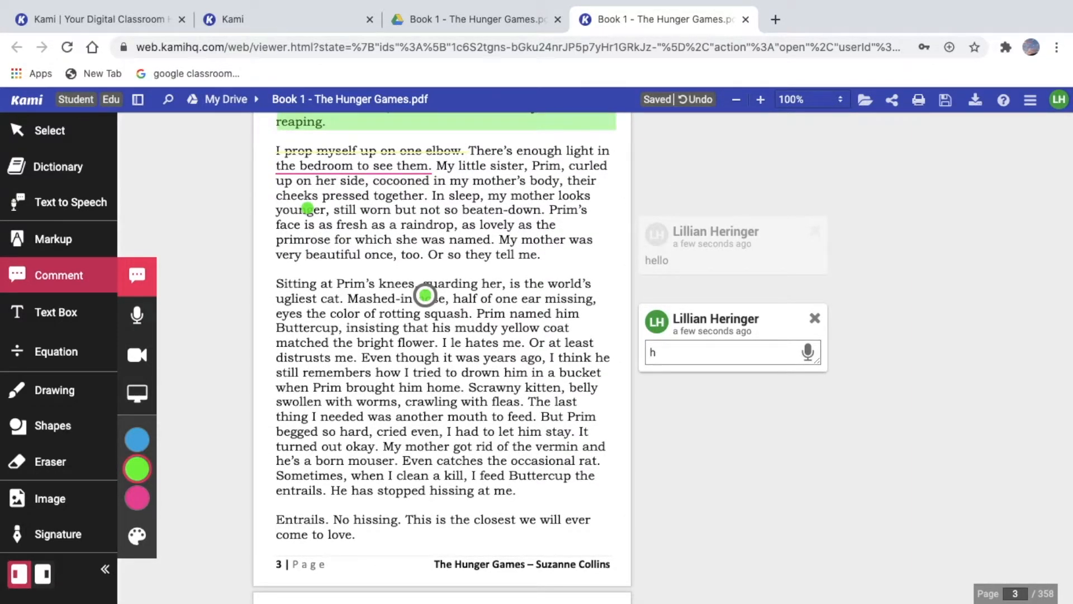
type("hi")
key("Return")
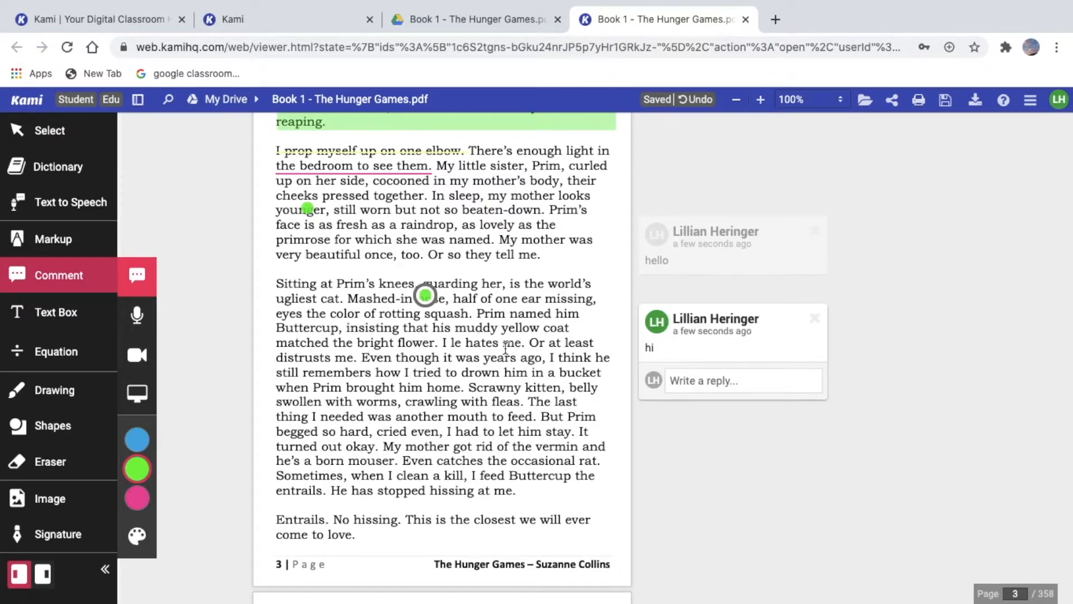
Add a text comment reading "amazing" beside "hates me" in the third paragraph
left_click(503, 346)
scroll(506, 348, "up", 1)
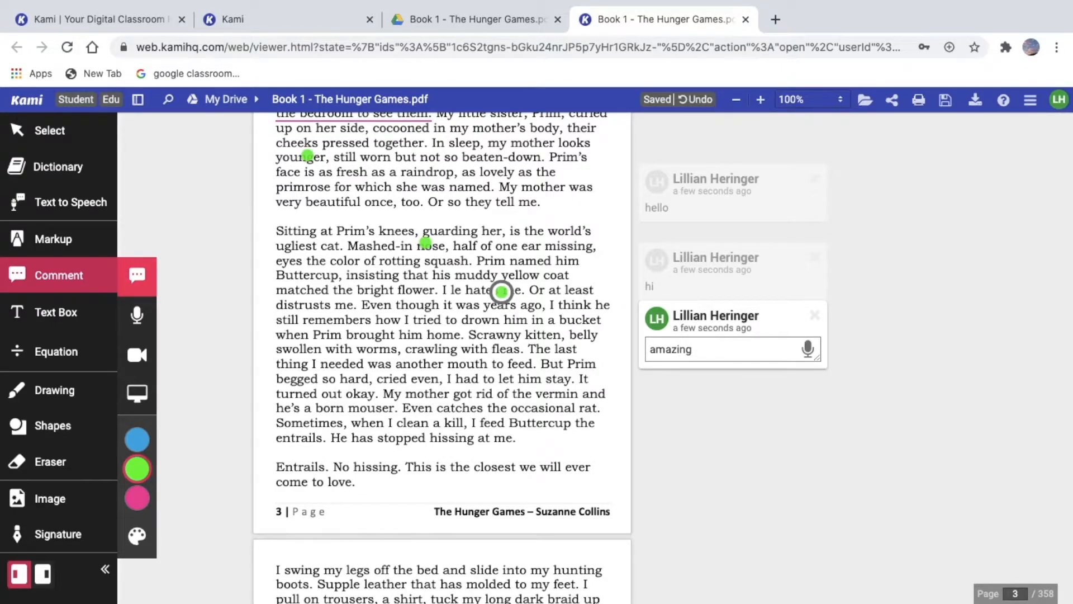
key("Return")
Recolor the "amazing" comment's marker light blue and the "hi" comment's marker purple
scroll(446, 303, "up", 2)
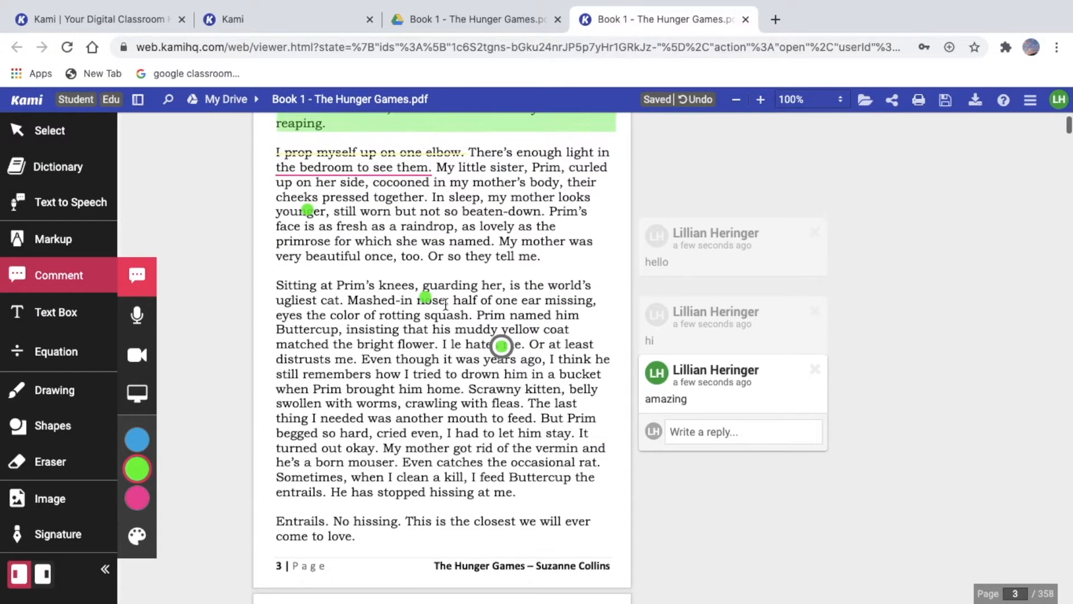
left_click(502, 346)
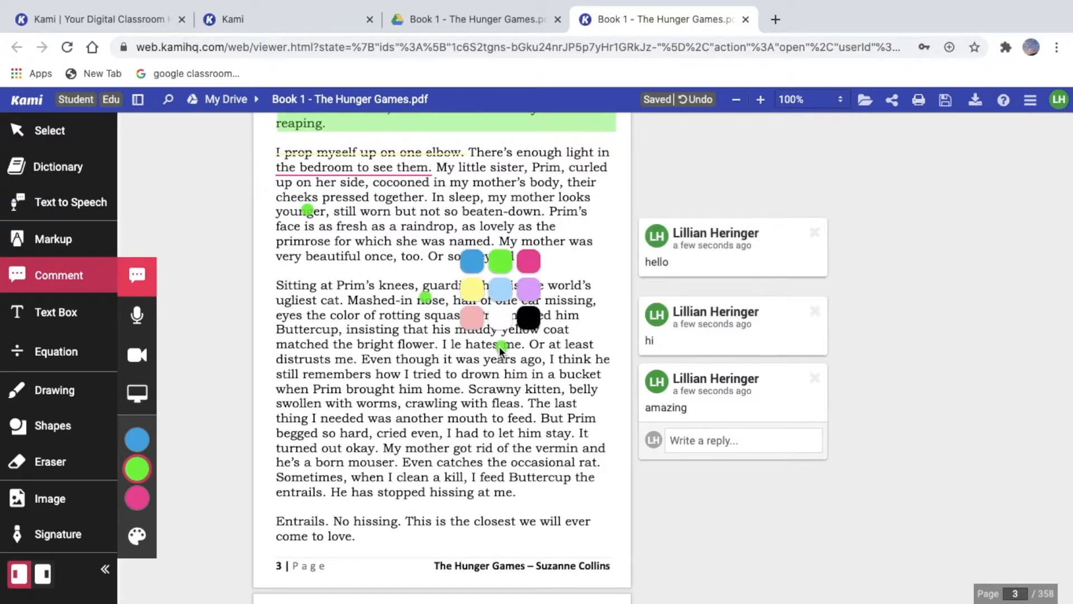
left_click(505, 292)
scroll(423, 242, "down", 2)
left_click(423, 241)
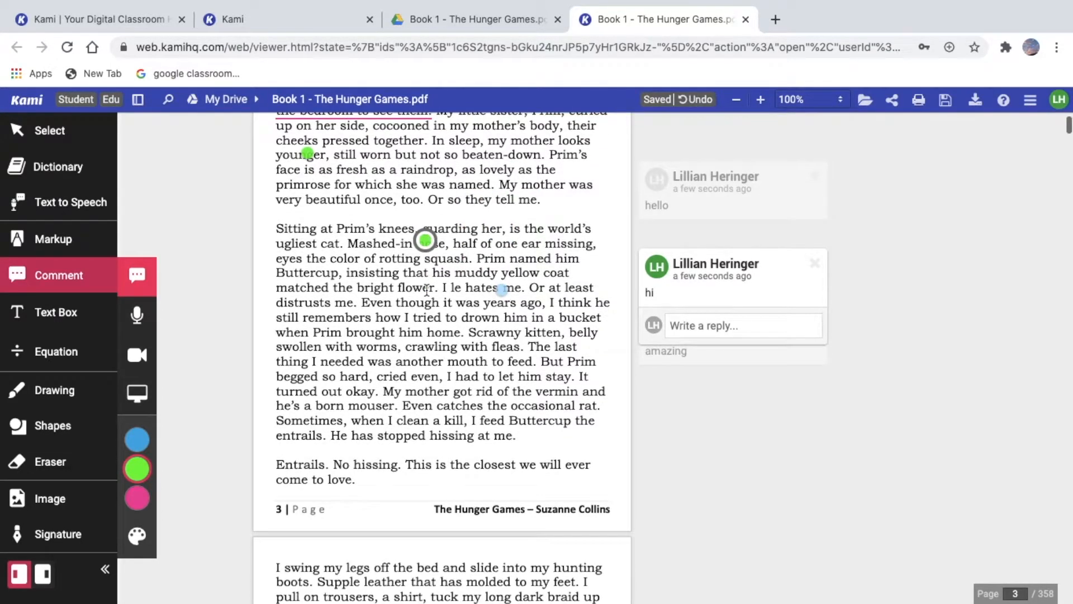
left_click(424, 243)
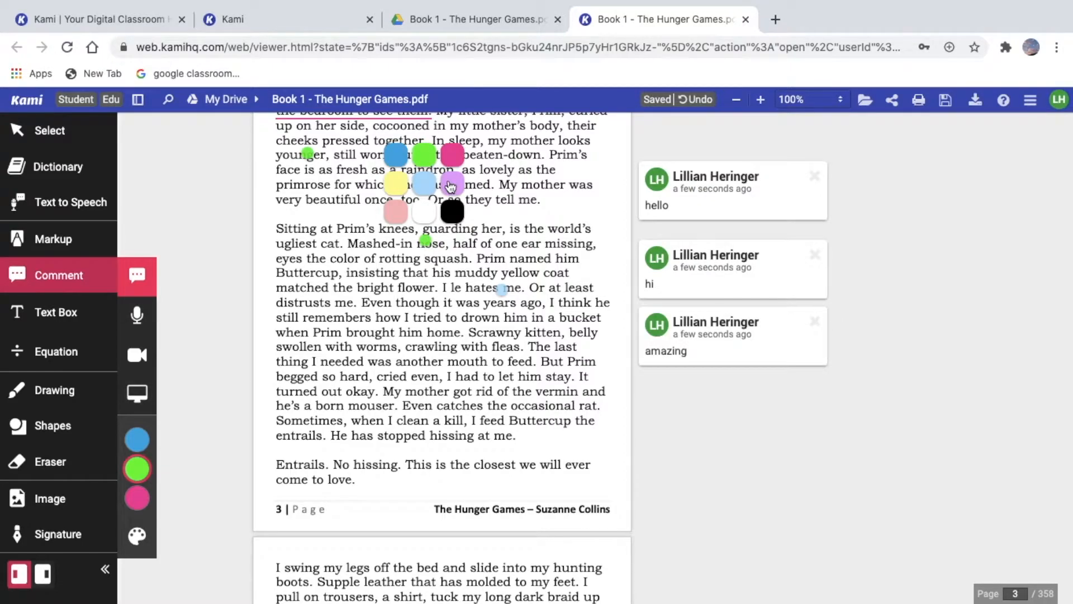
left_click(449, 189)
Delete the "hello" and "hi" comments
scroll(335, 168, "up", 2)
left_click(738, 268)
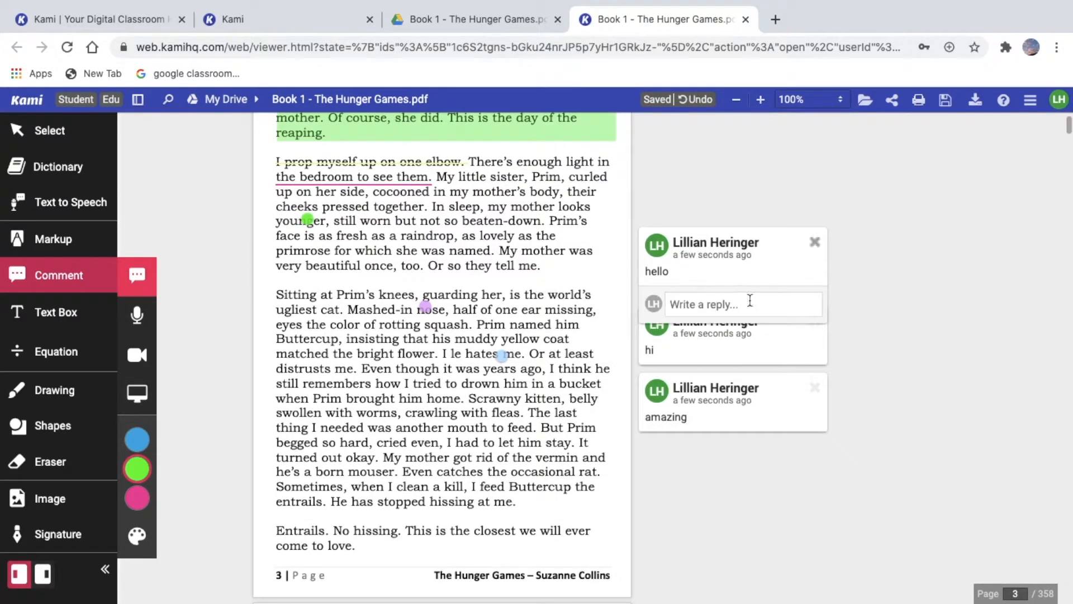
left_click(814, 244)
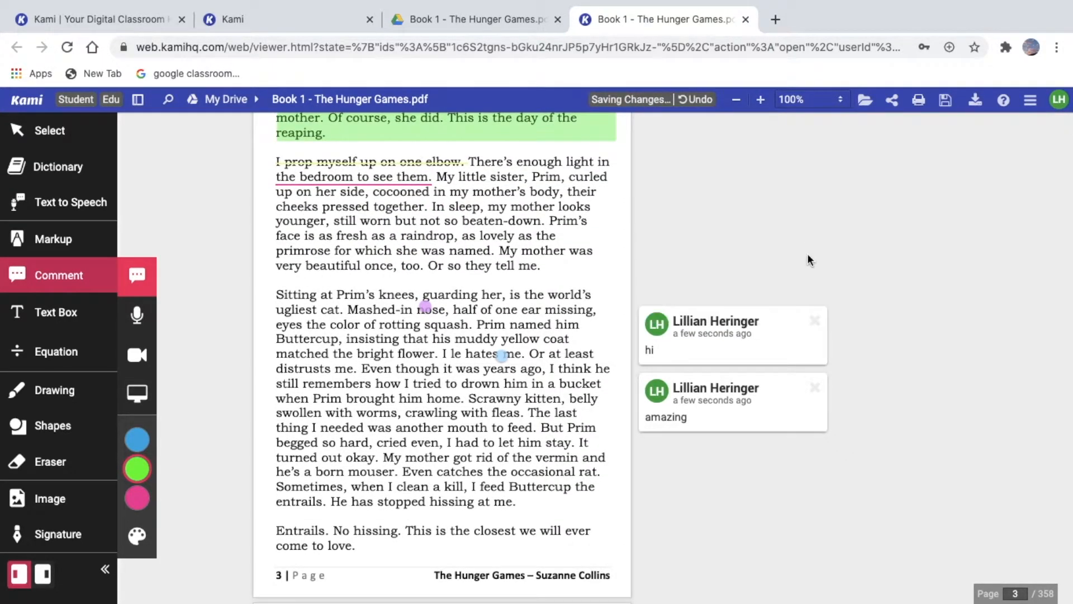
left_click(808, 322)
Delete the pink highlight on "When I wake up," and the green box highlight over the first paragraph
scroll(552, 305, "up", 4)
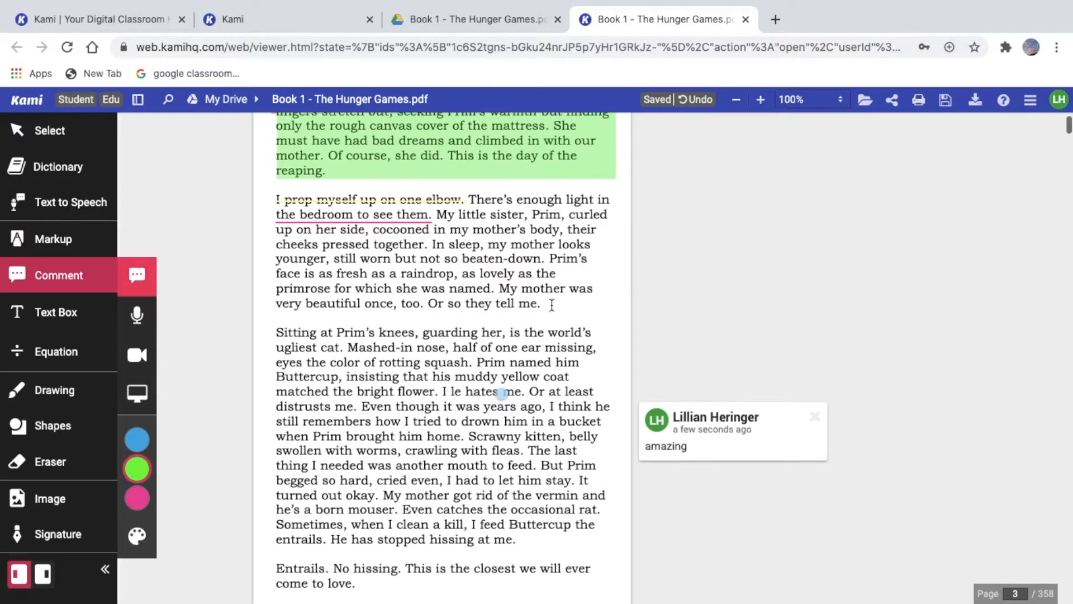
left_click(447, 227)
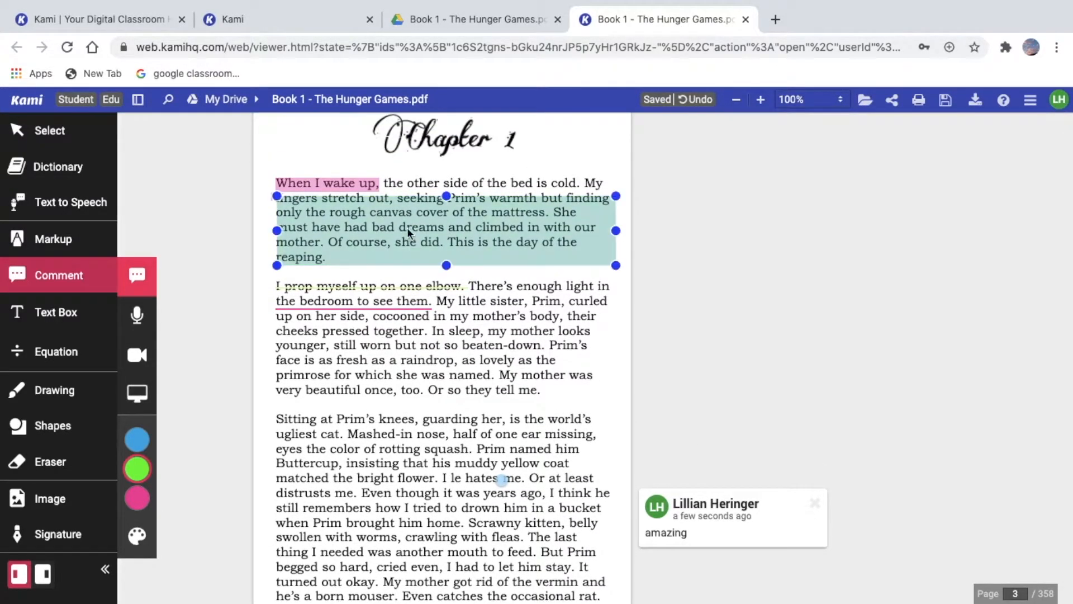
left_click(355, 185)
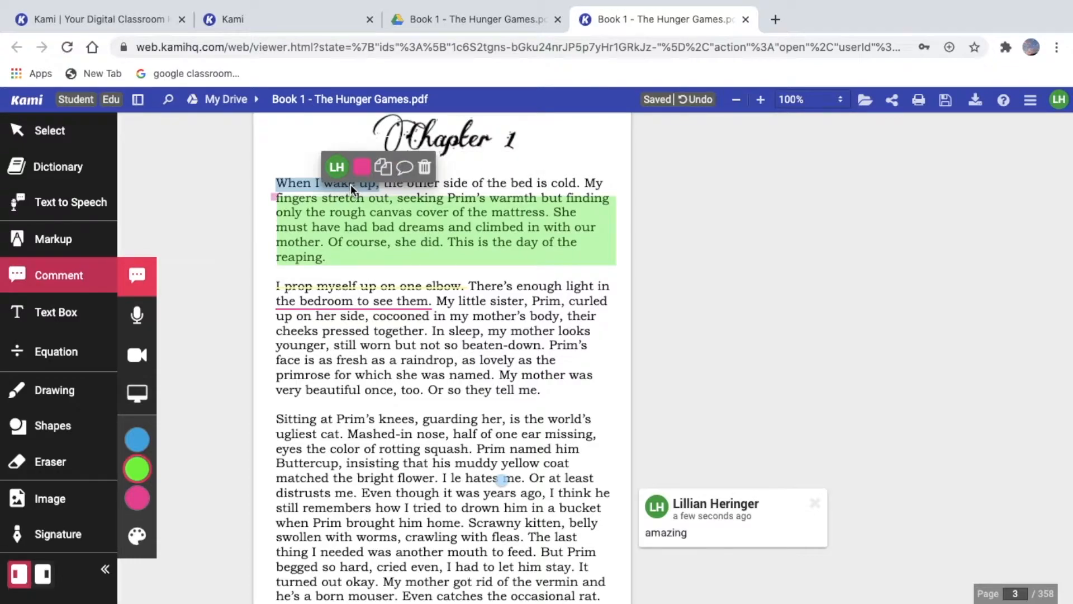
left_click(420, 167)
left_click(418, 226)
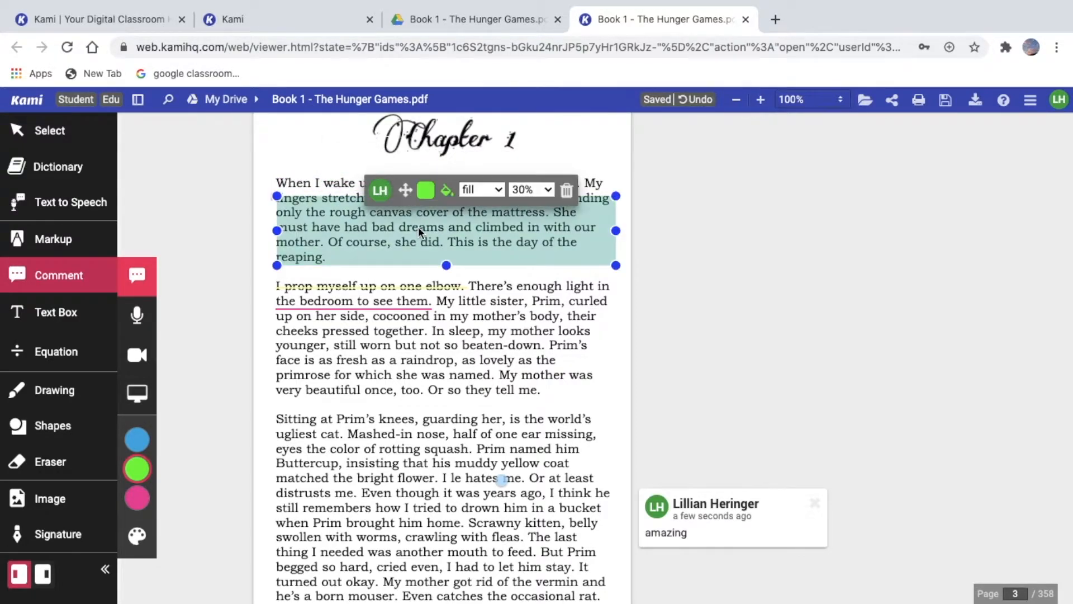
left_click(425, 191)
left_click(566, 190)
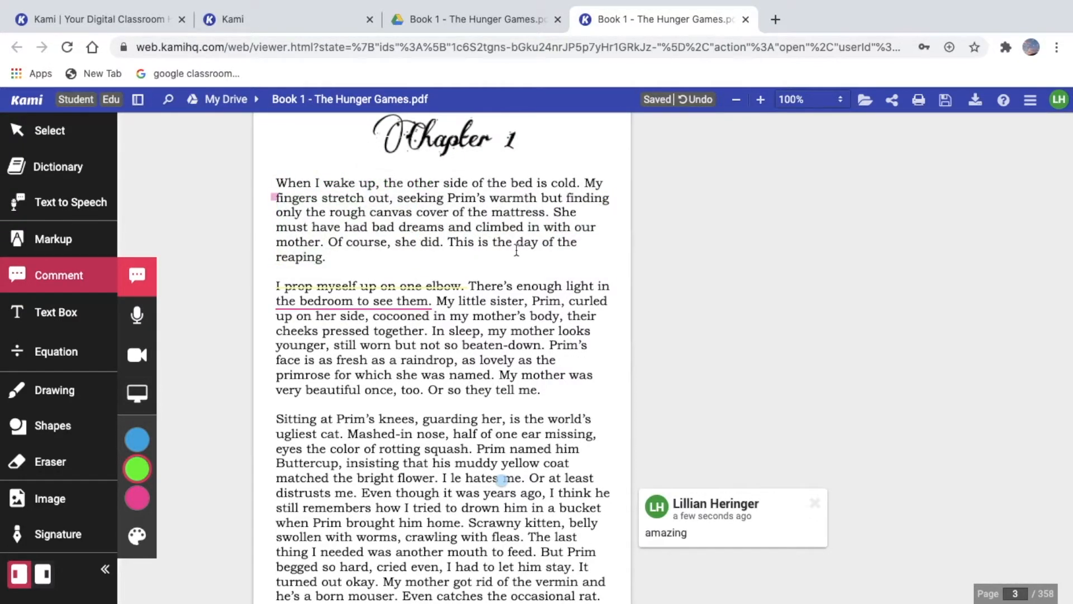
Add a text box reading "hi" in the gap below the third paragraph on page 3
scroll(516, 250, "down", 4)
scroll(515, 250, "down", 3)
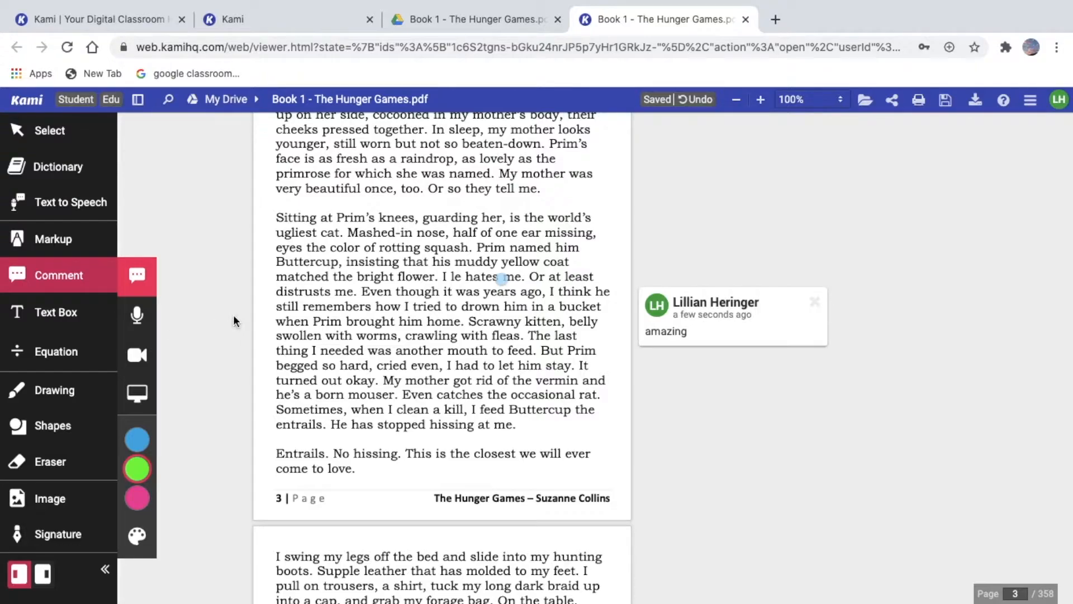
left_click(60, 309)
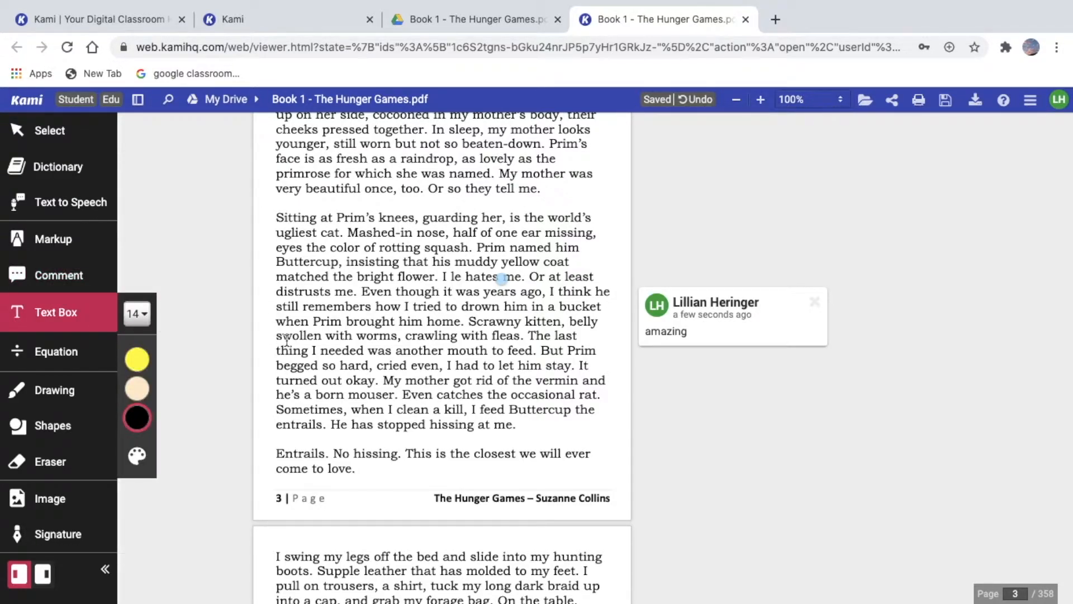
left_click(295, 437)
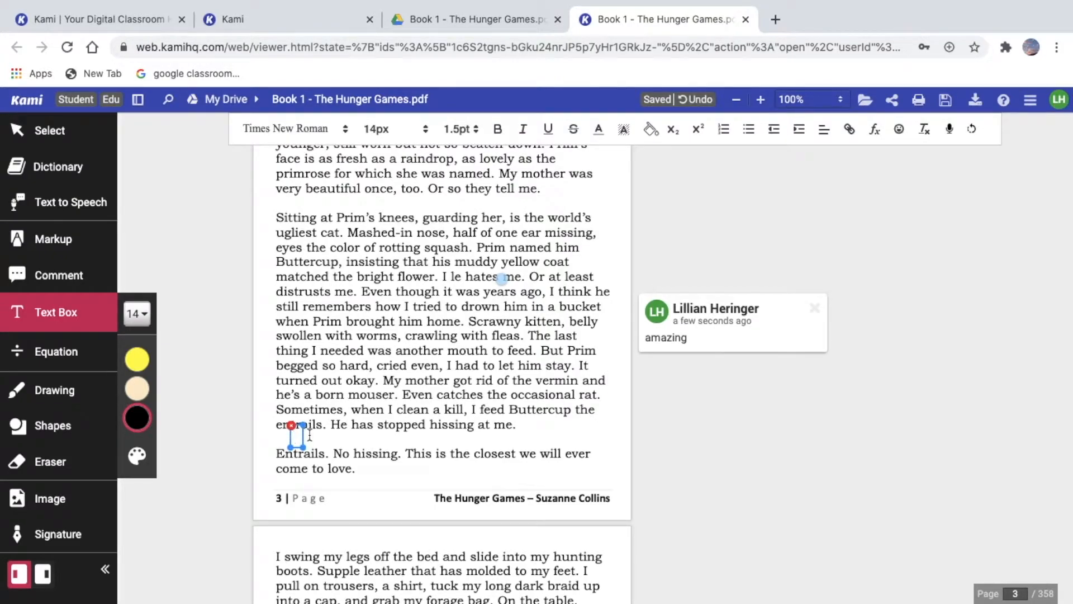
mouse_move(240, 430)
type("hi")
left_click(318, 435)
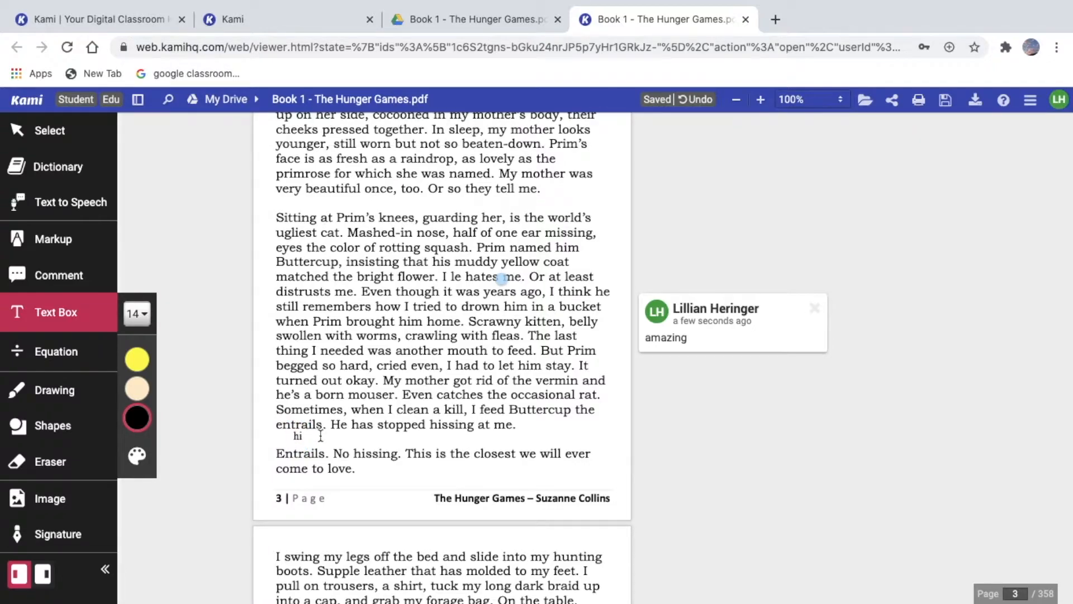
Add a text box reading "hello" beside the "hi" text box and set its font size to 30px
left_click(342, 436)
type("hel")
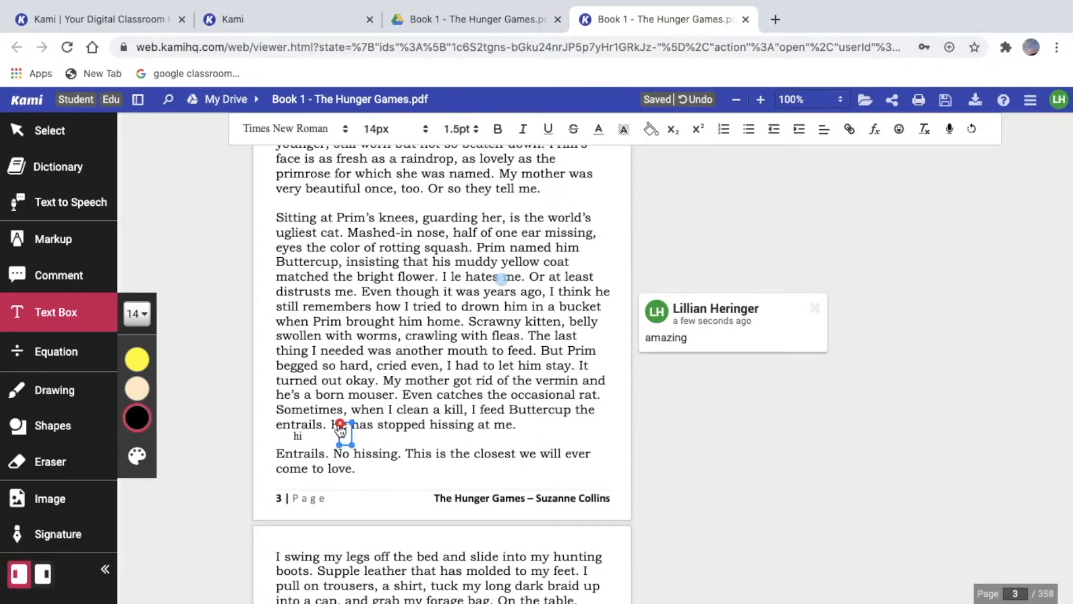
type("lo")
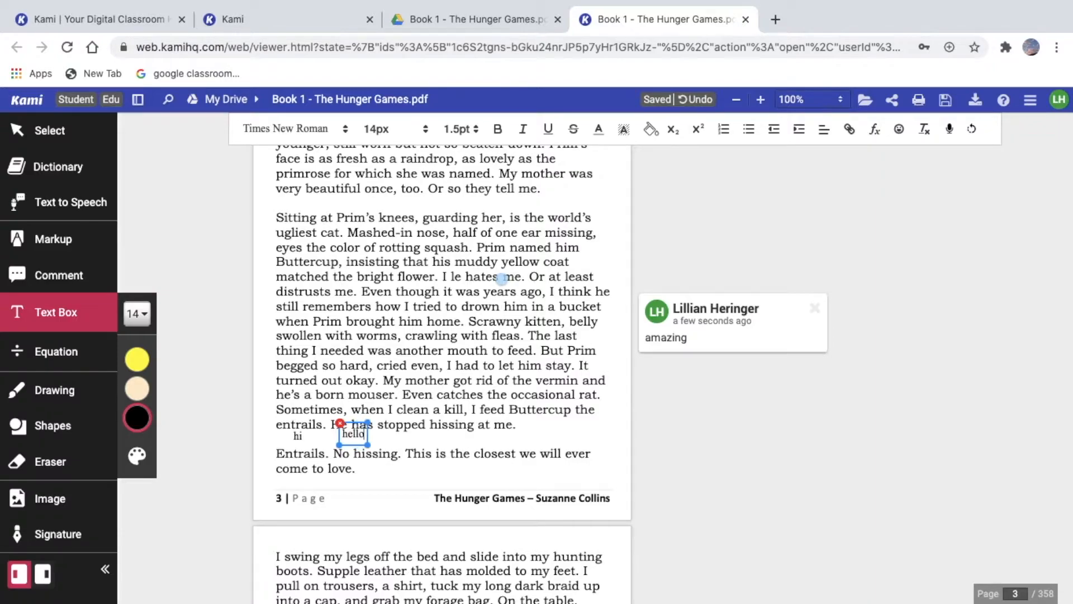
left_click(137, 313)
left_click(204, 476)
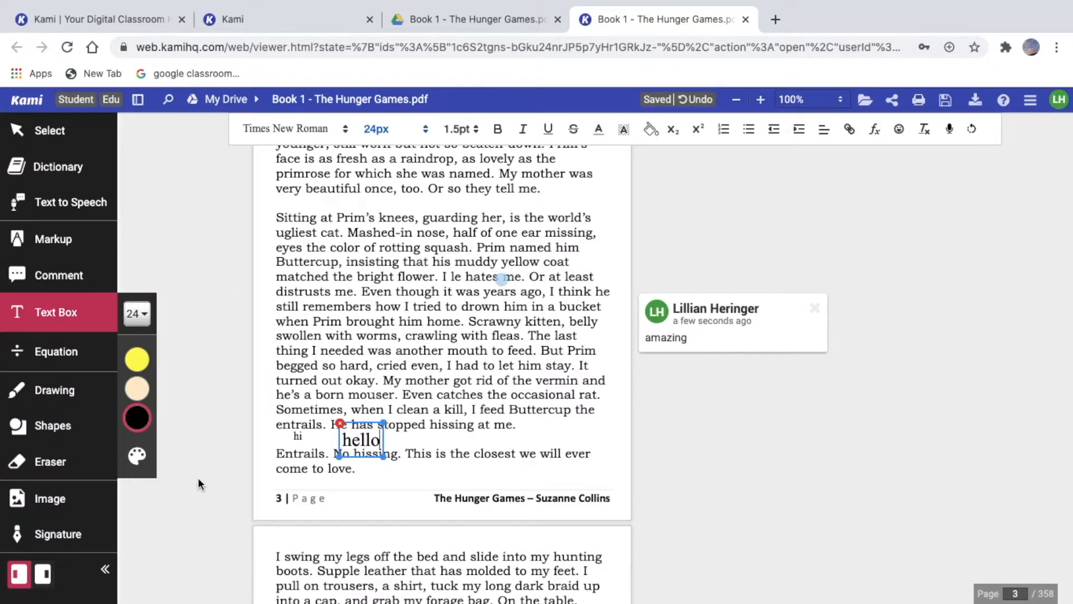
left_click(299, 441)
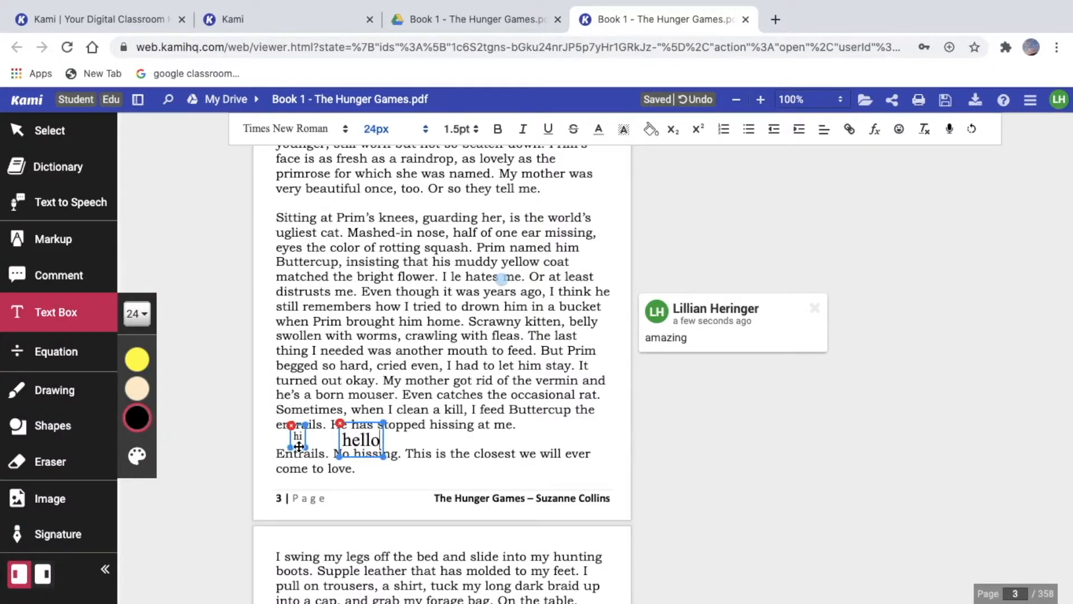
left_click(137, 313)
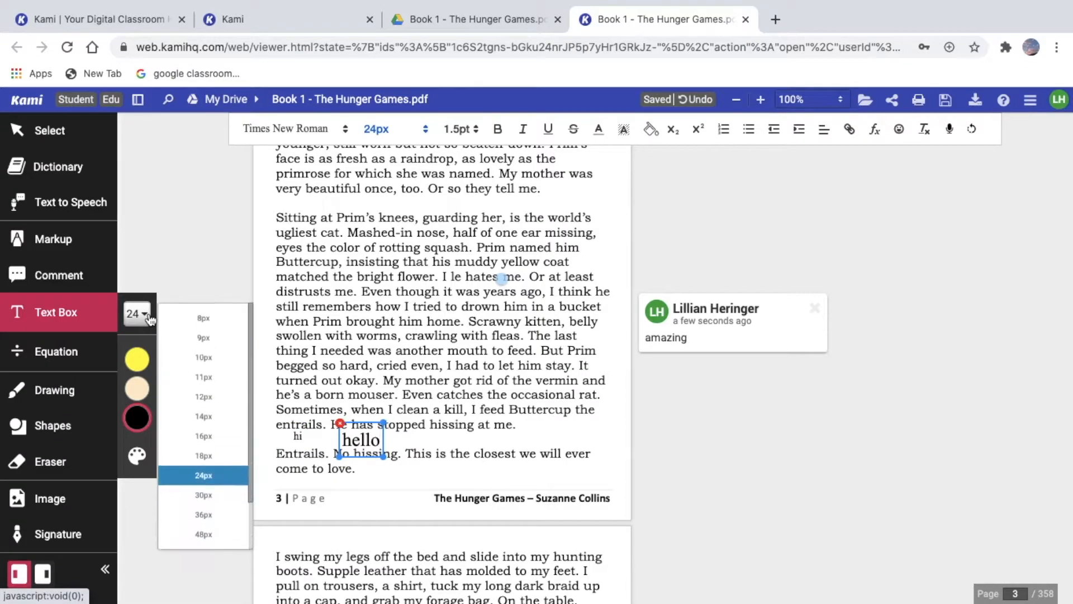
left_click(235, 496)
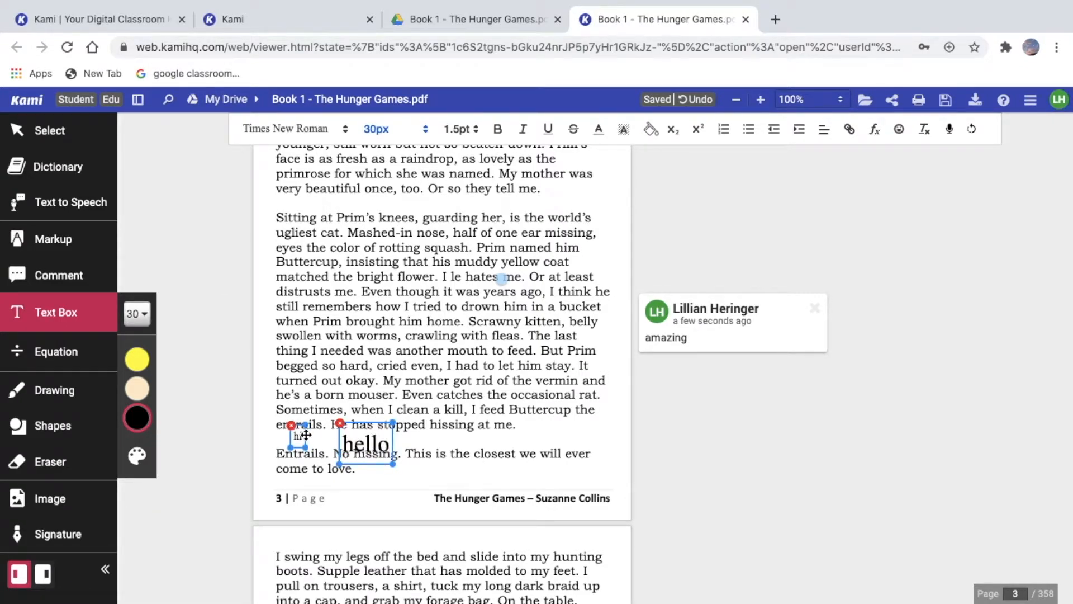
Delete the "hello" text box
left_click(346, 486)
left_click(360, 445)
left_click_drag(354, 424, 376, 430)
left_click(361, 428)
Enlarge the "hi" text box, extend its text with "my name is" and a first name, and shift it slightly right
left_click(296, 435)
left_click_drag(305, 448, 406, 482)
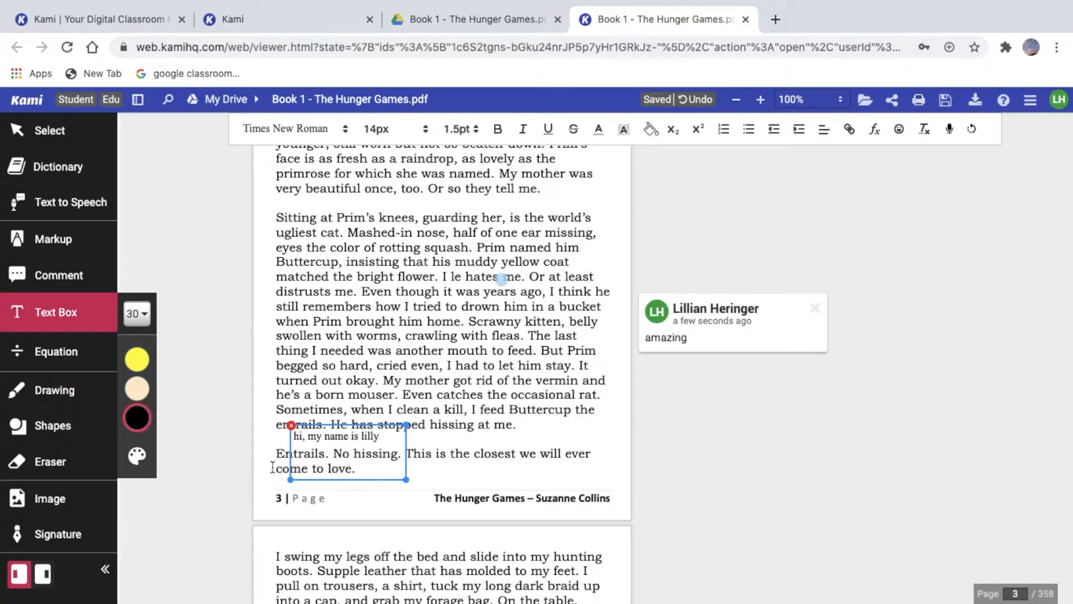
left_click_drag(295, 436, 310, 436)
Set the font size of only the word "hi" in the text box to 18px
double_click(313, 436)
left_click(144, 314)
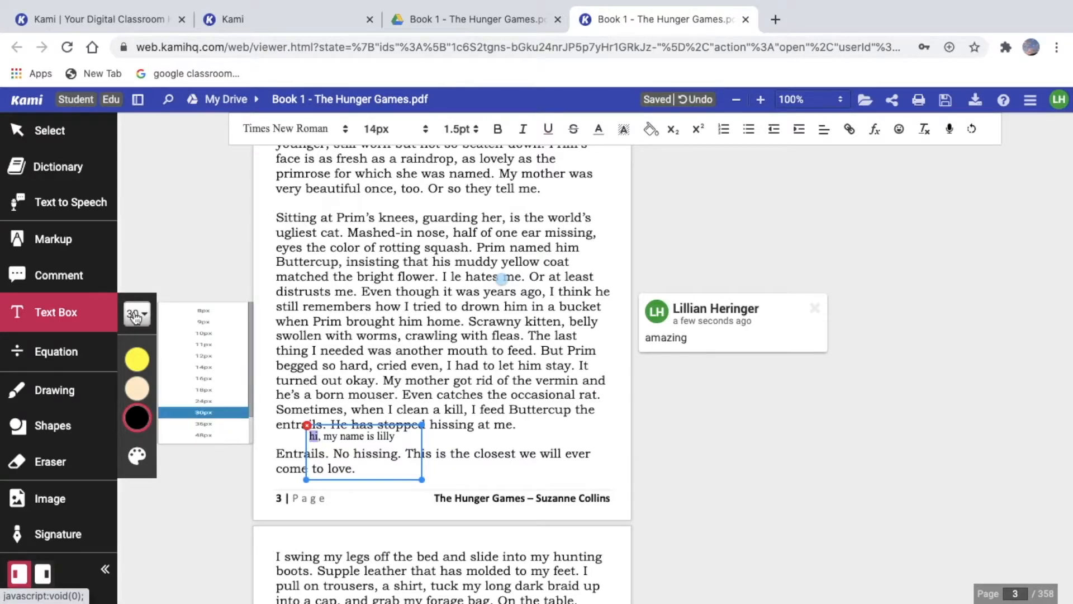
left_click(223, 463)
left_click(327, 447)
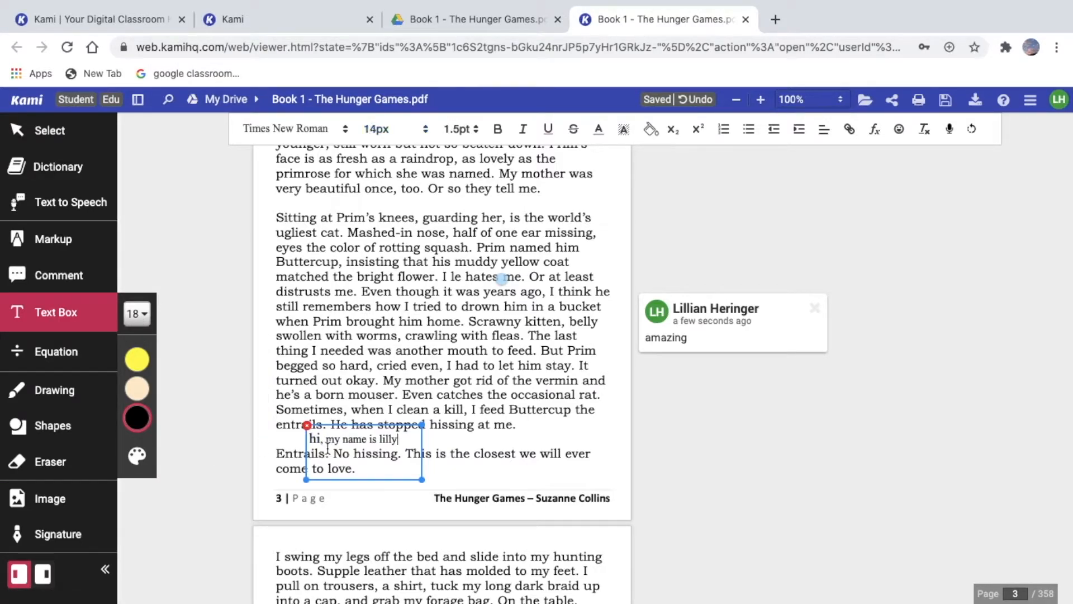
Set all the text in the introduction text box to 24px and move the box down beside "come to love."
triple_click(373, 440)
left_click(139, 314)
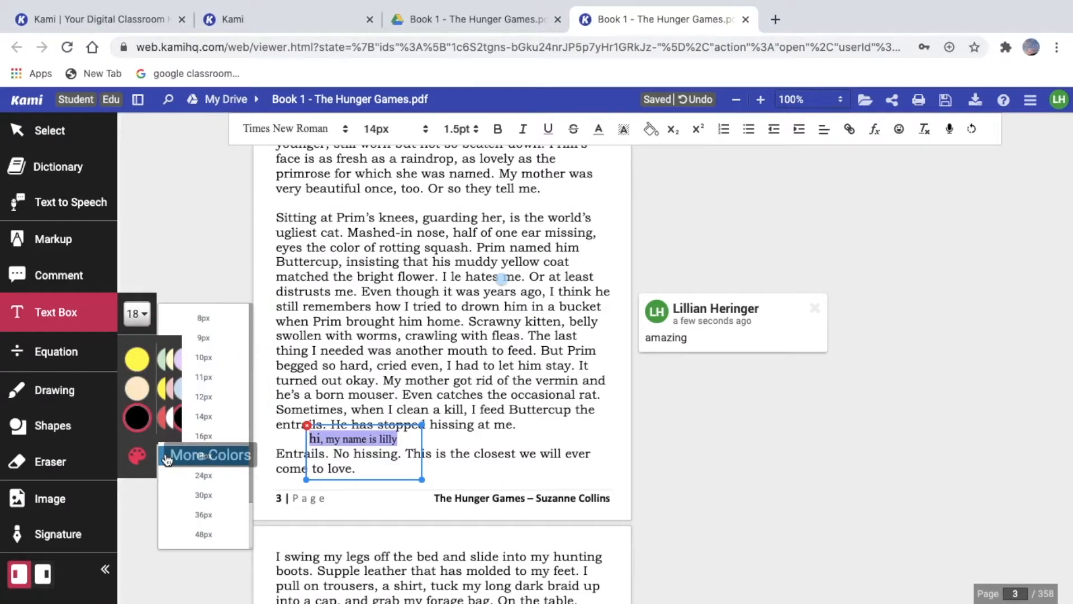
left_click(204, 475)
left_click(404, 484)
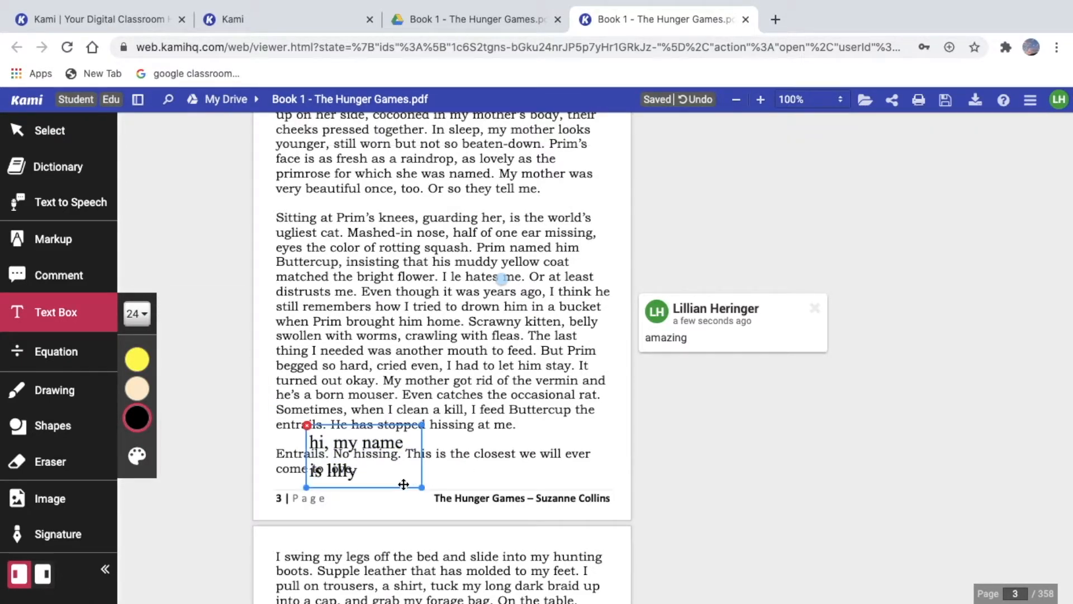
left_click_drag(399, 488, 454, 513)
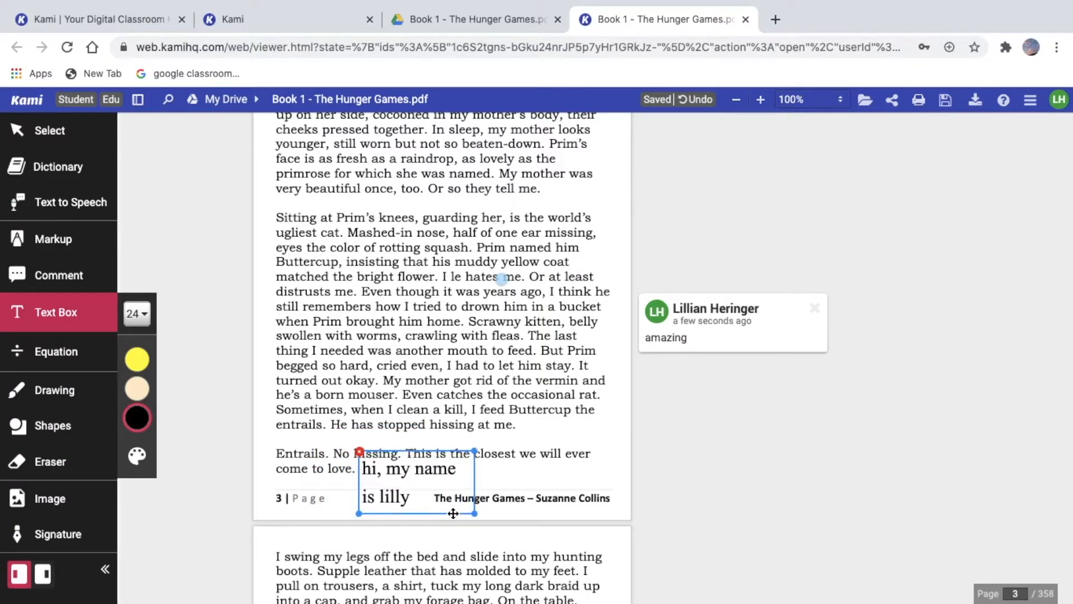
left_click(536, 498)
Insert the equation α + 3 = 18 after "hissing at me." at the end of the third paragraph
left_click(62, 354)
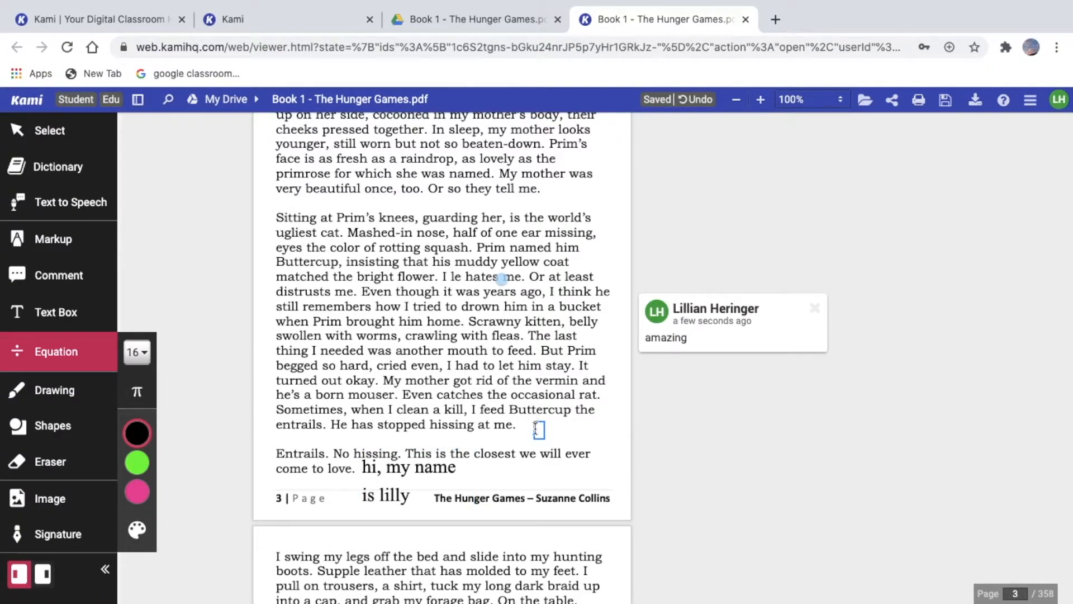
left_click(137, 391)
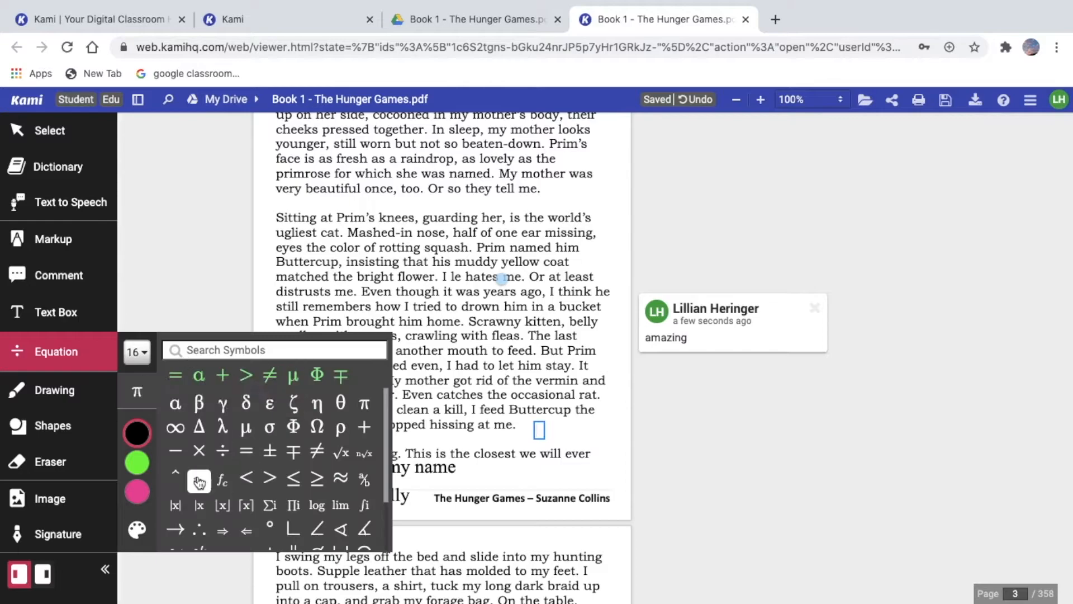
left_click(185, 402)
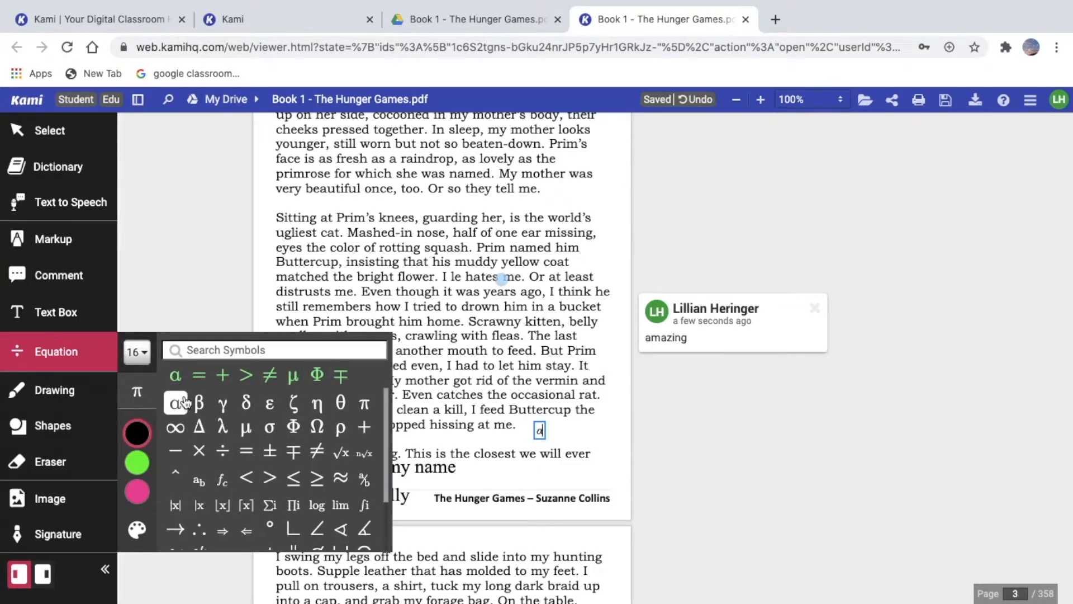
left_click(540, 431)
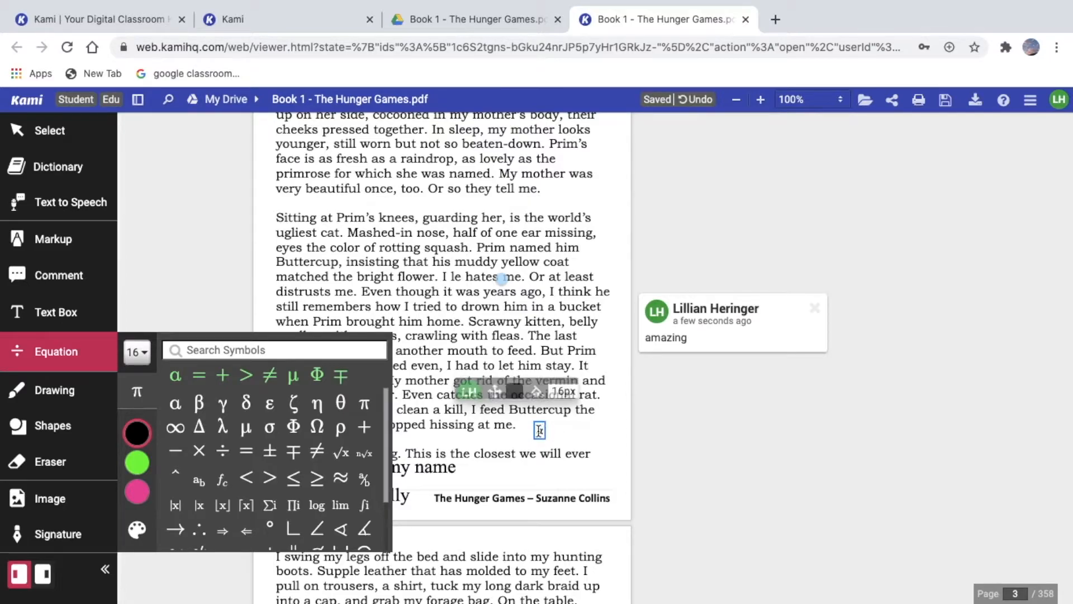
left_click(223, 374)
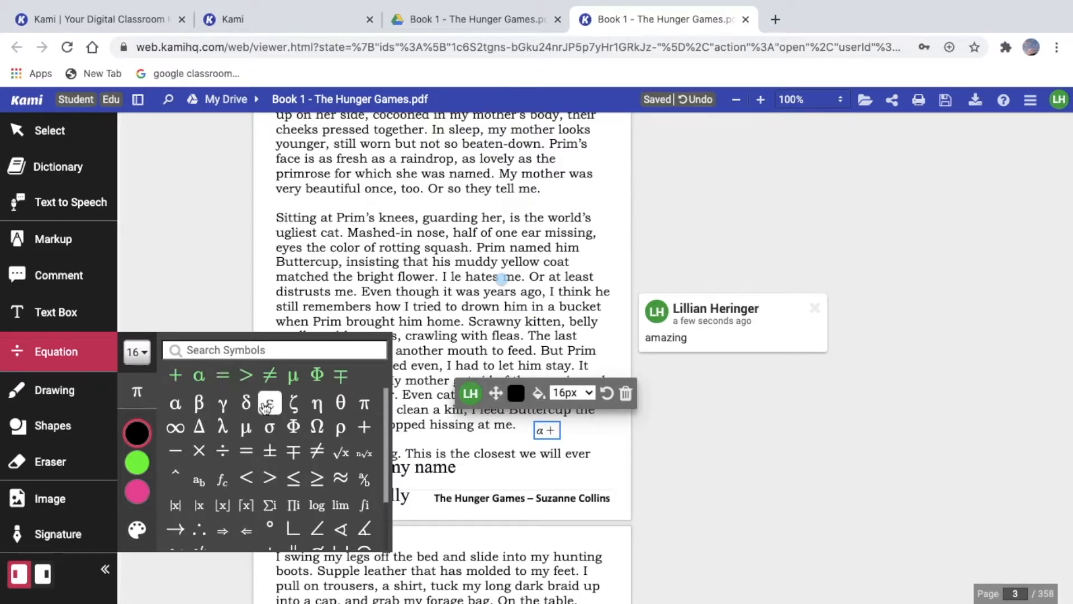
type("3")
left_click(223, 375)
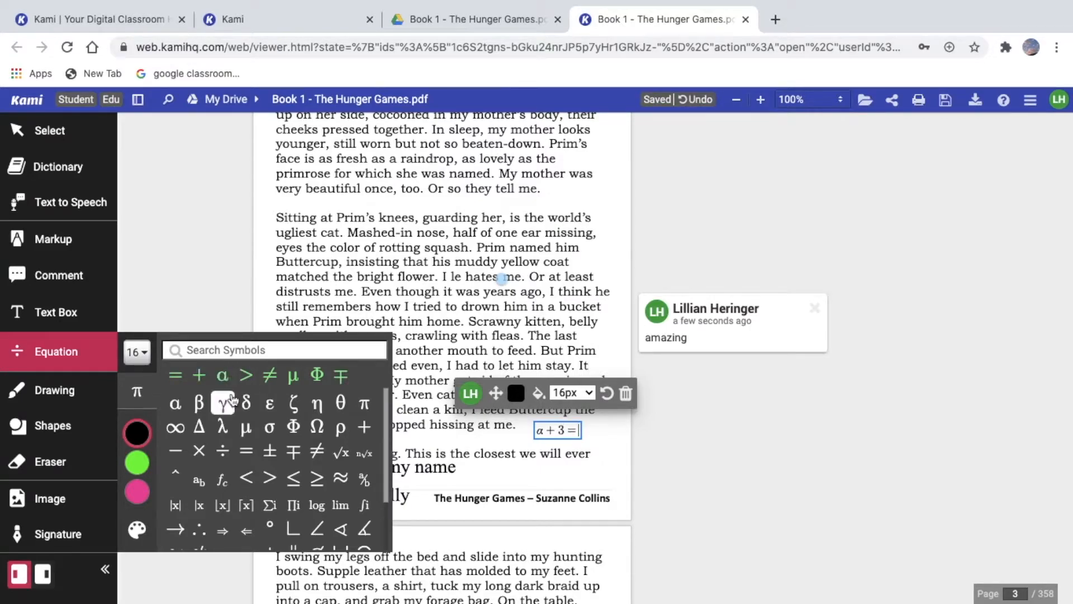
type("18")
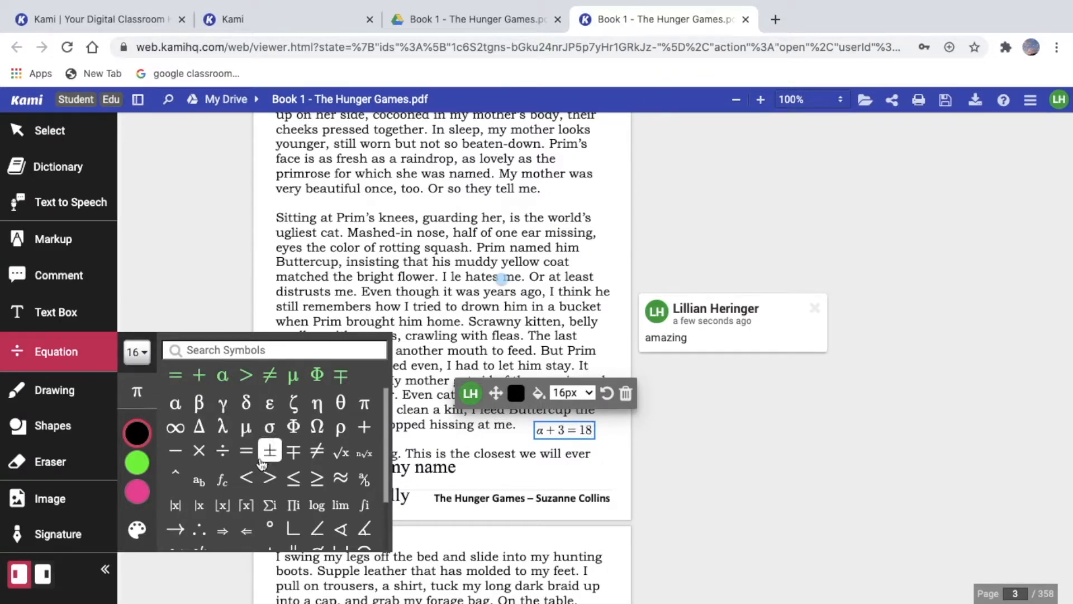
Recolor the equation's text light blue and give it a black background fill
left_click(536, 398)
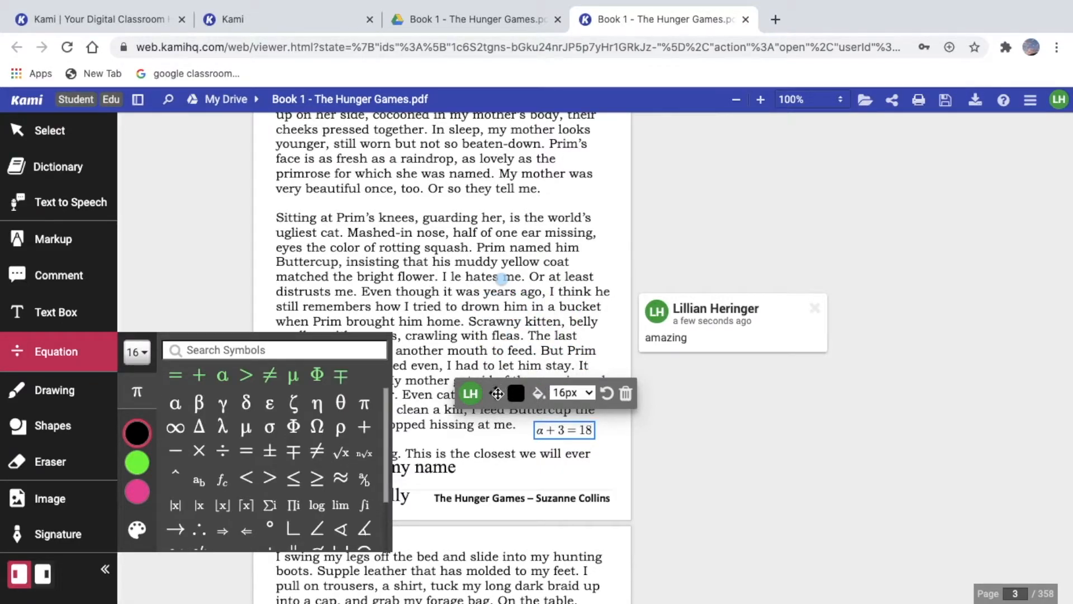
left_click(518, 397)
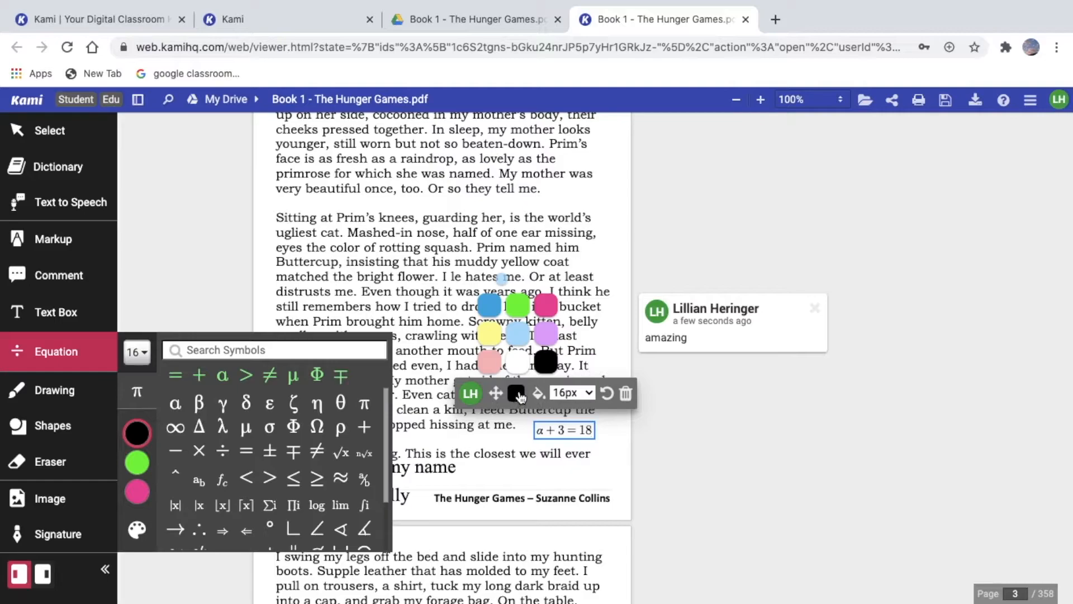
left_click(517, 334)
mouse_move(530, 390)
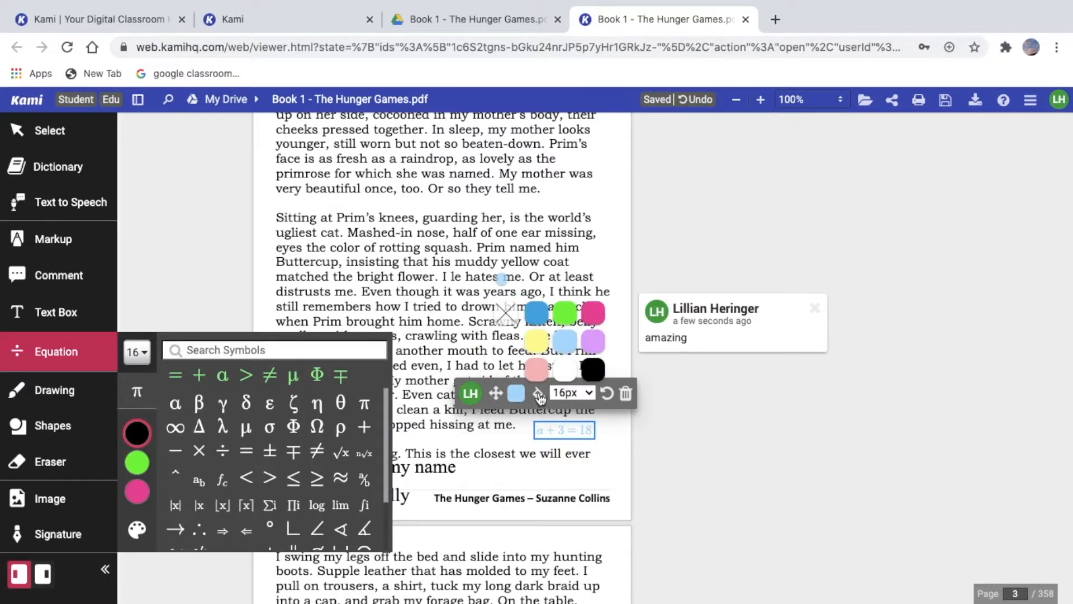
left_click(592, 369)
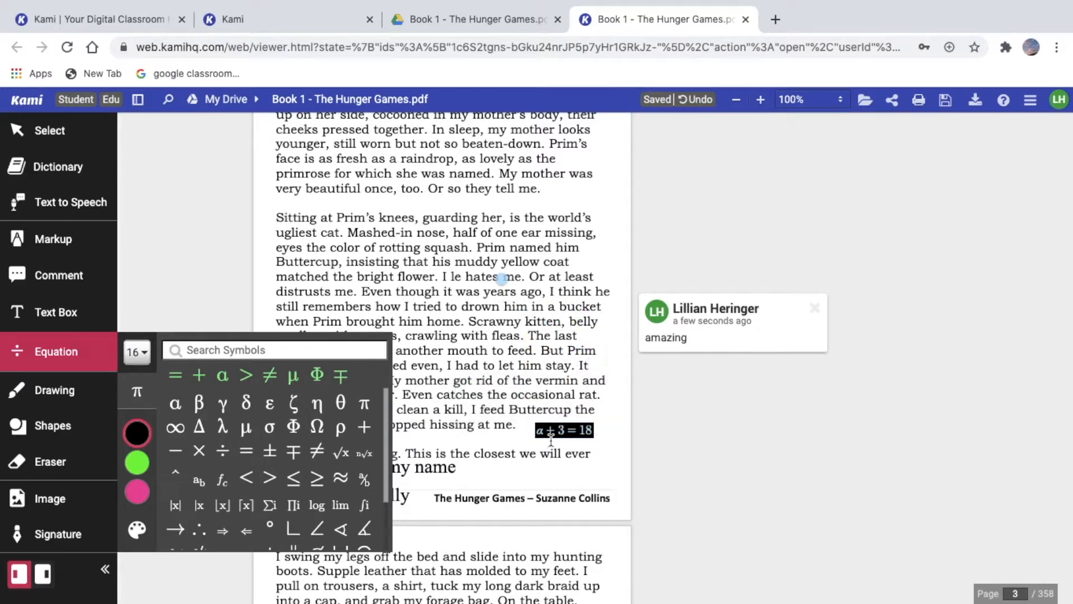
Set the equation's font size to 28px
left_click(553, 430)
left_click(587, 394)
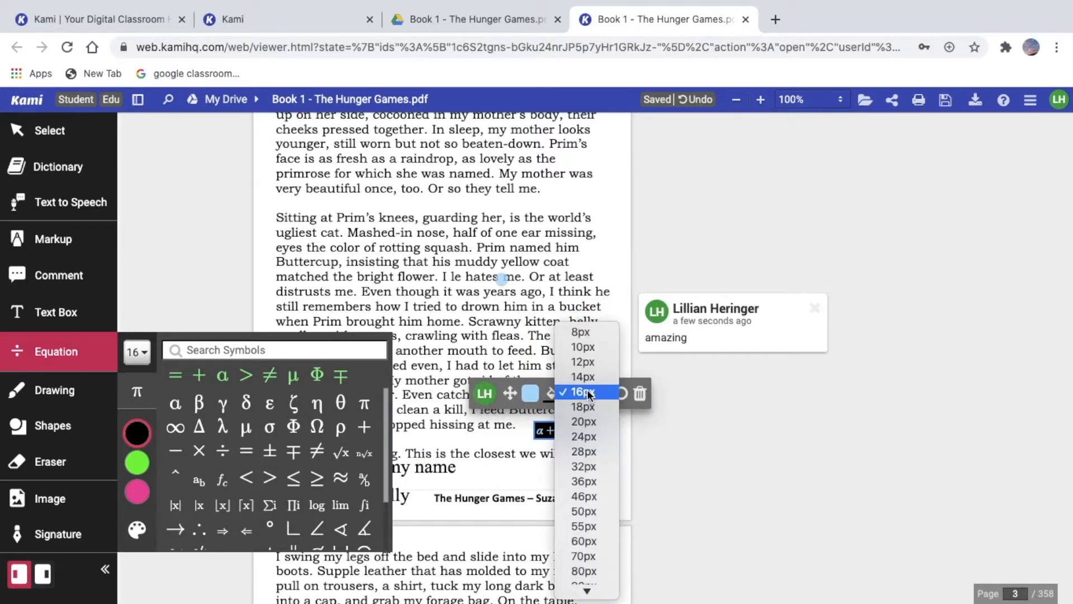
left_click(590, 452)
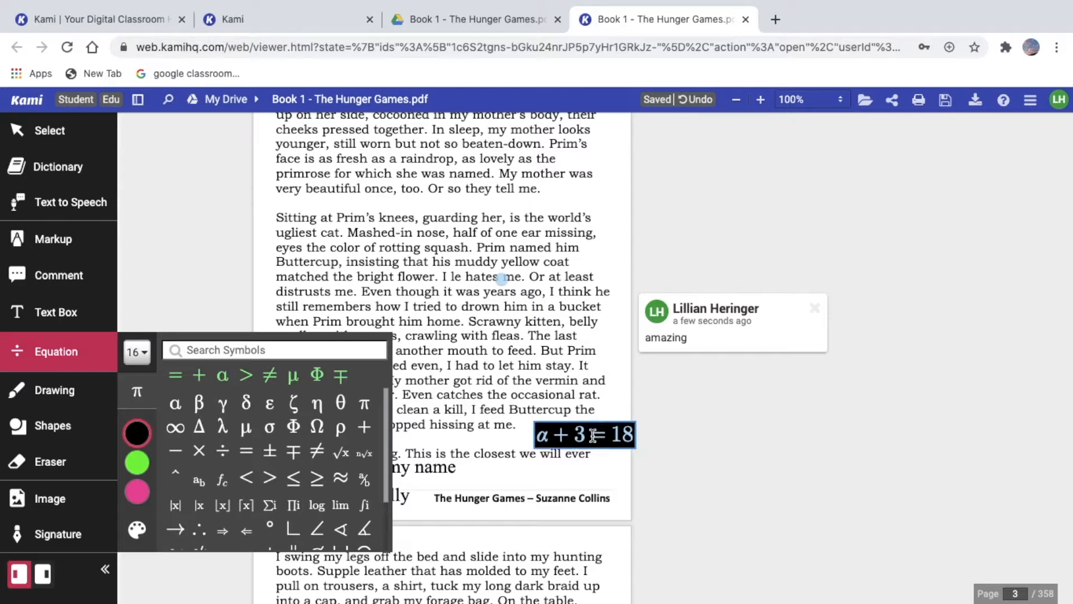
Move the equation slightly up and left so it sits directly after "hissing at me."
left_click(592, 435)
left_click_drag(546, 430, 534, 385)
left_click(642, 385)
left_click(642, 384)
left_click(641, 384)
left_click(641, 384)
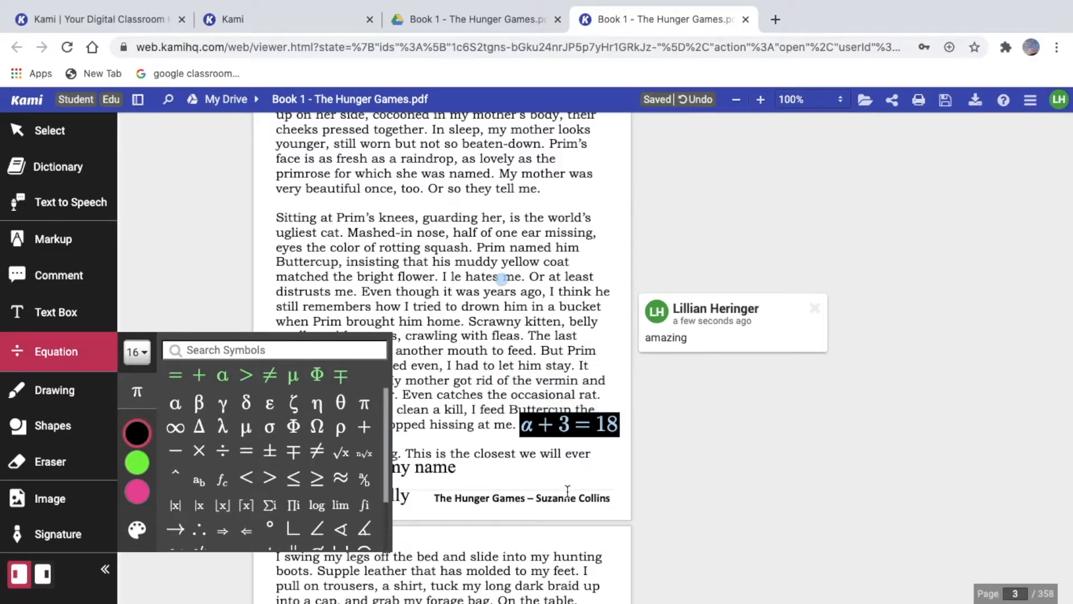
Draw freehand in light purple at stroke thickness 4, underlining "brought him home" and circling "that his" in the third paragraph
left_click(58, 393)
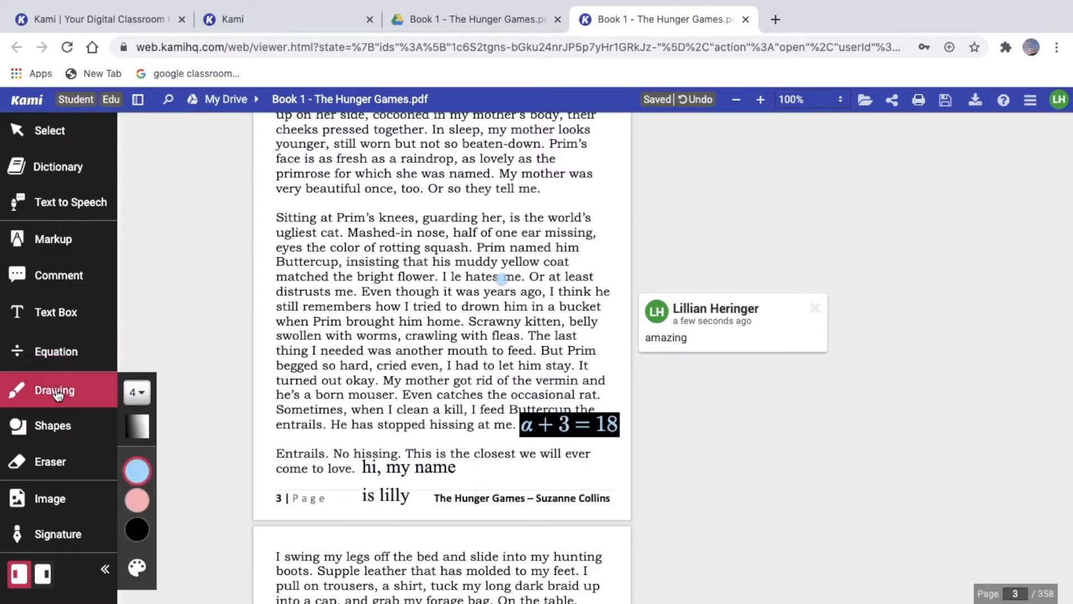
mouse_move(142, 481)
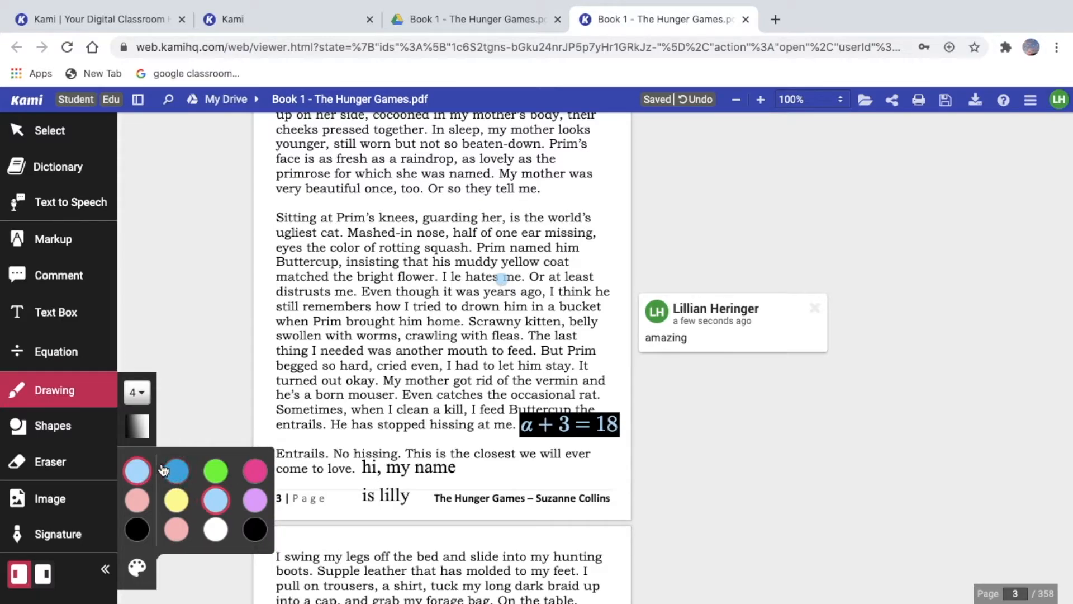
left_click(255, 501)
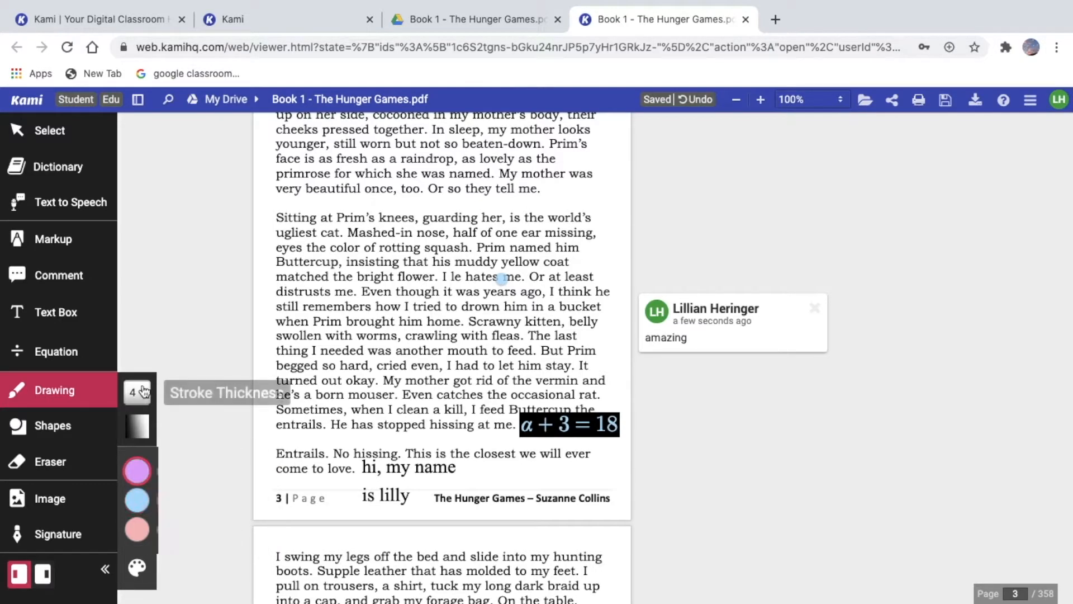
left_click(143, 392)
left_click(150, 435)
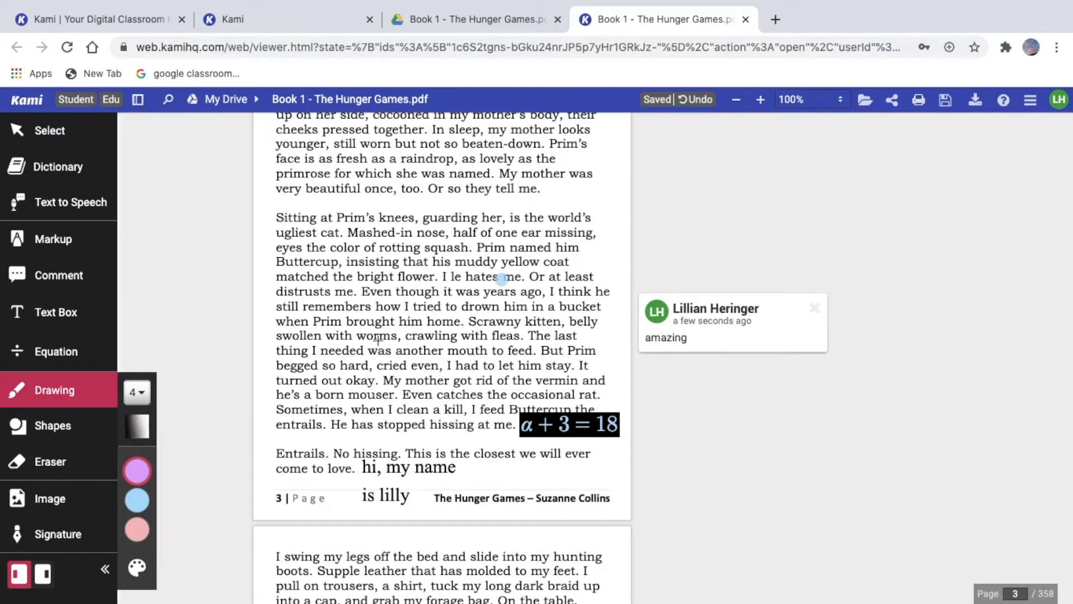
left_click_drag(353, 331, 419, 330)
left_click_drag(415, 250, 443, 276)
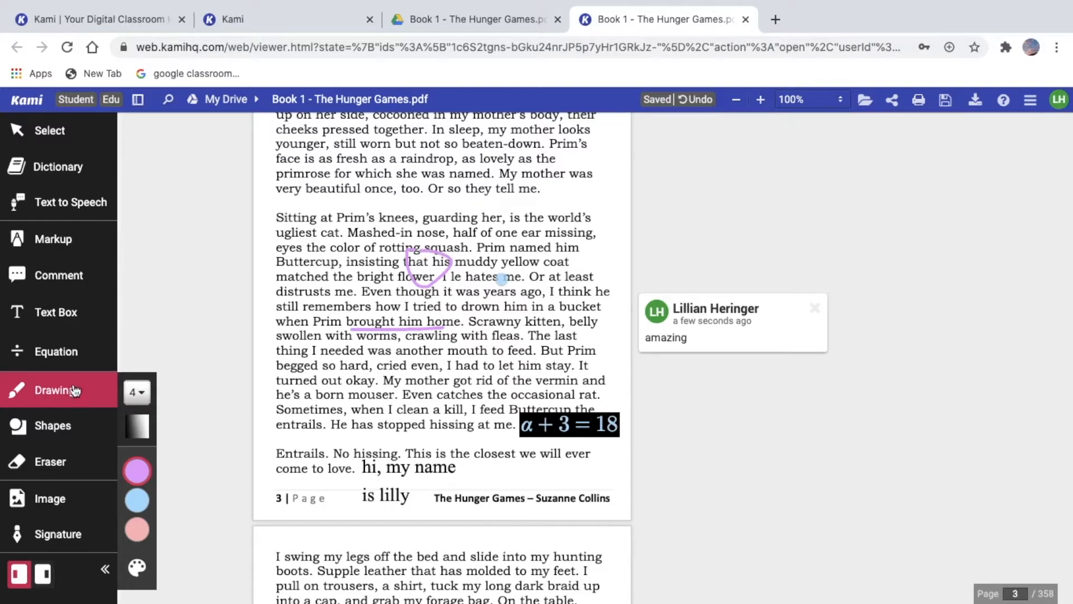
Draw a black rectangle over the start of the third paragraph and an ellipse around "guarding her" in its first line
left_click(83, 425)
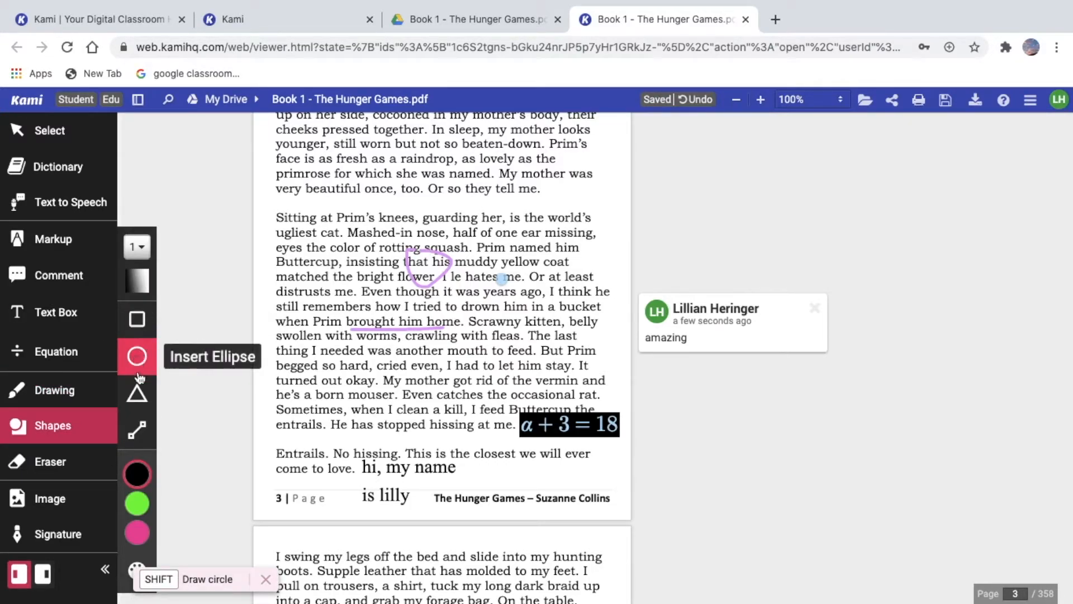
left_click(134, 325)
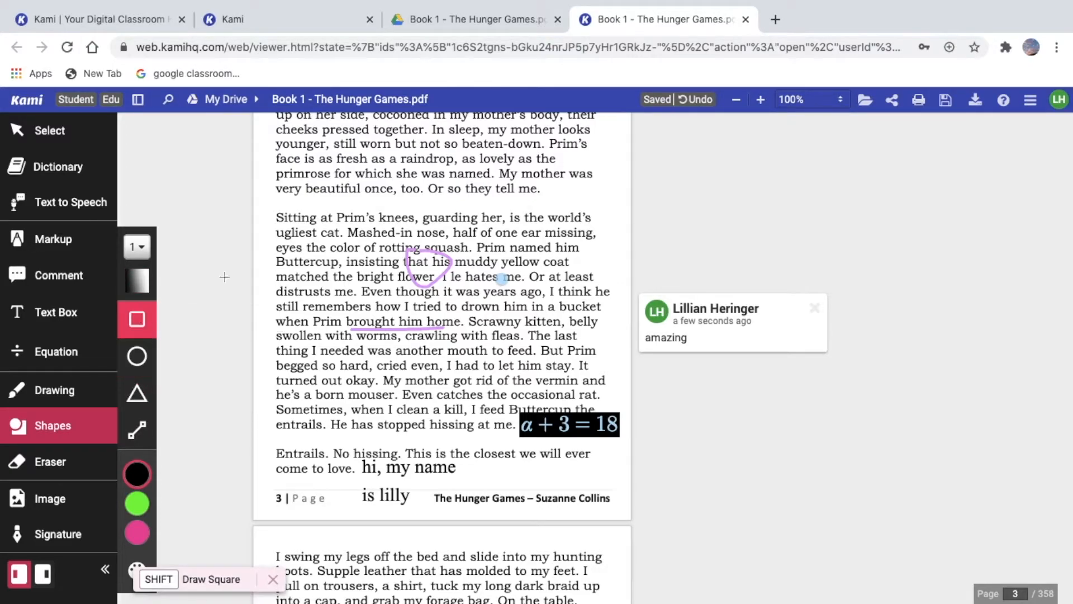
left_click_drag(281, 224, 383, 286)
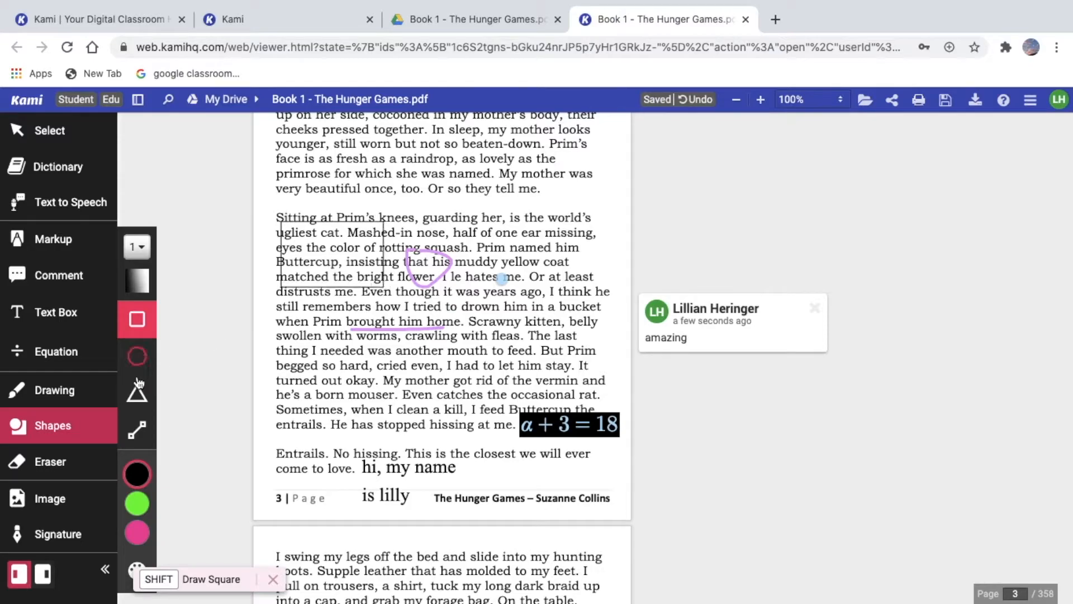
left_click(139, 360)
left_click_drag(443, 191, 502, 243)
Draw a black triangle over the right end of the third paragraph's upper lines and a straight line under "entrails. He has stopped"
left_click(148, 399)
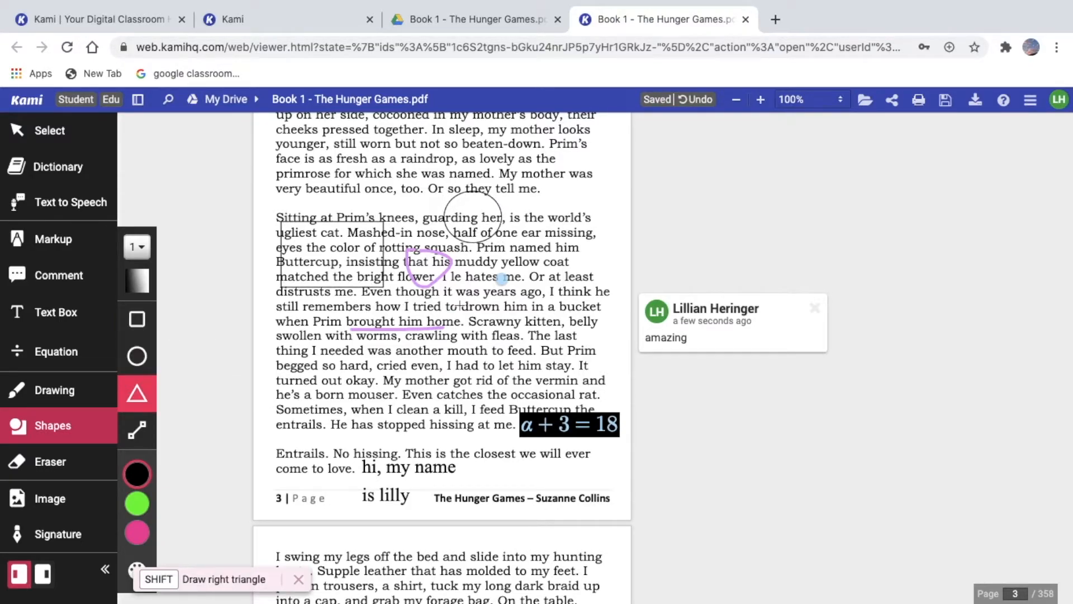
left_click_drag(583, 196, 629, 270)
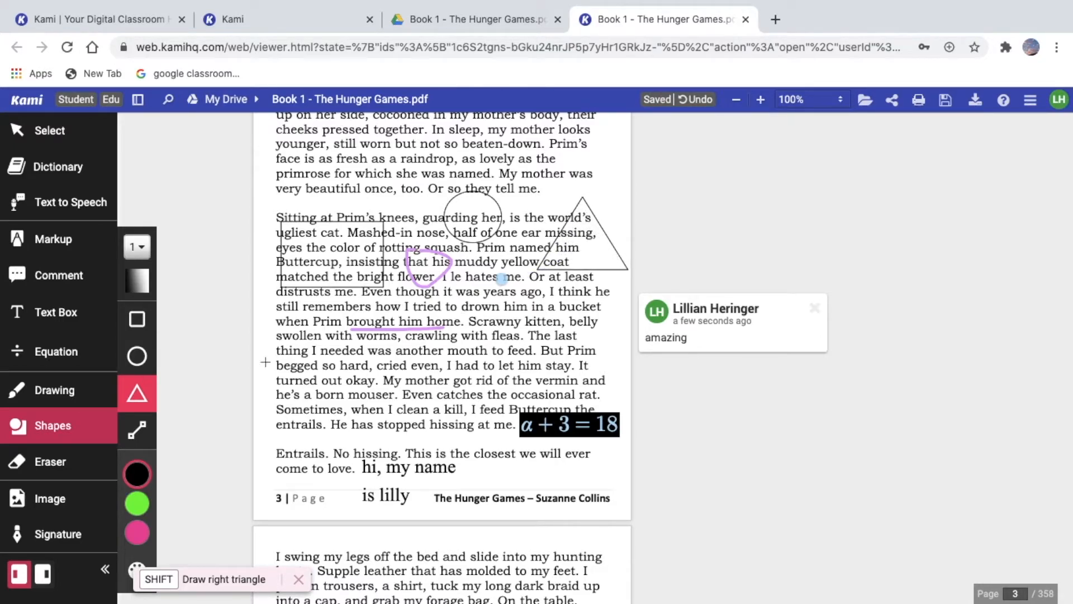
left_click(137, 430)
mouse_move(262, 433)
left_mouse_down()
mouse_move(421, 432)
mouse_move(341, 434)
mouse_move(398, 434)
left_mouse_up()
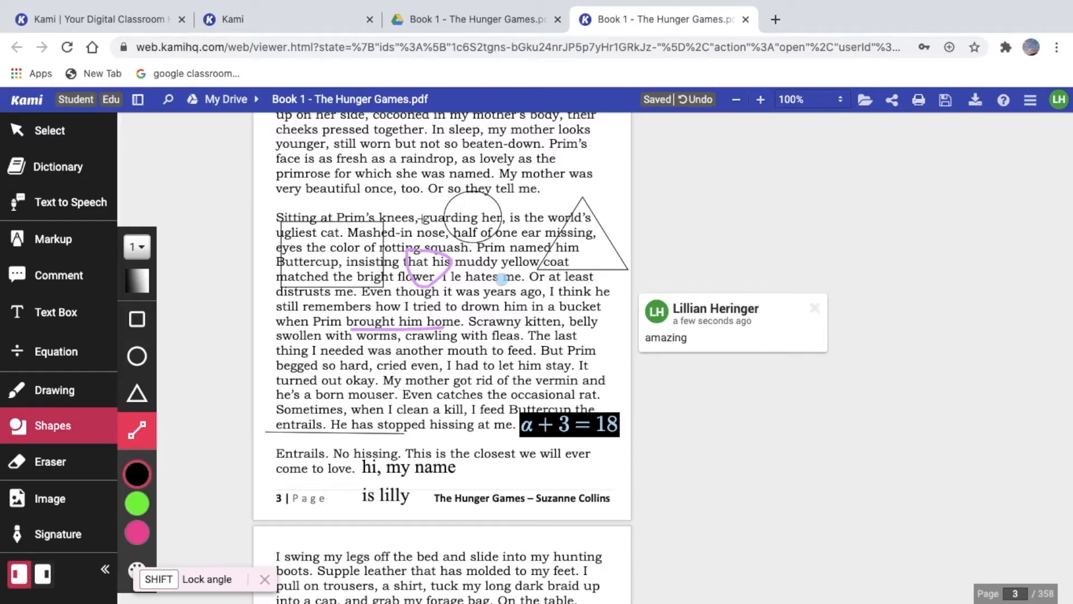
Place several small circles on both sides of the ellipse around "guarding her"
left_click(137, 355)
left_click(440, 200)
left_click(414, 215)
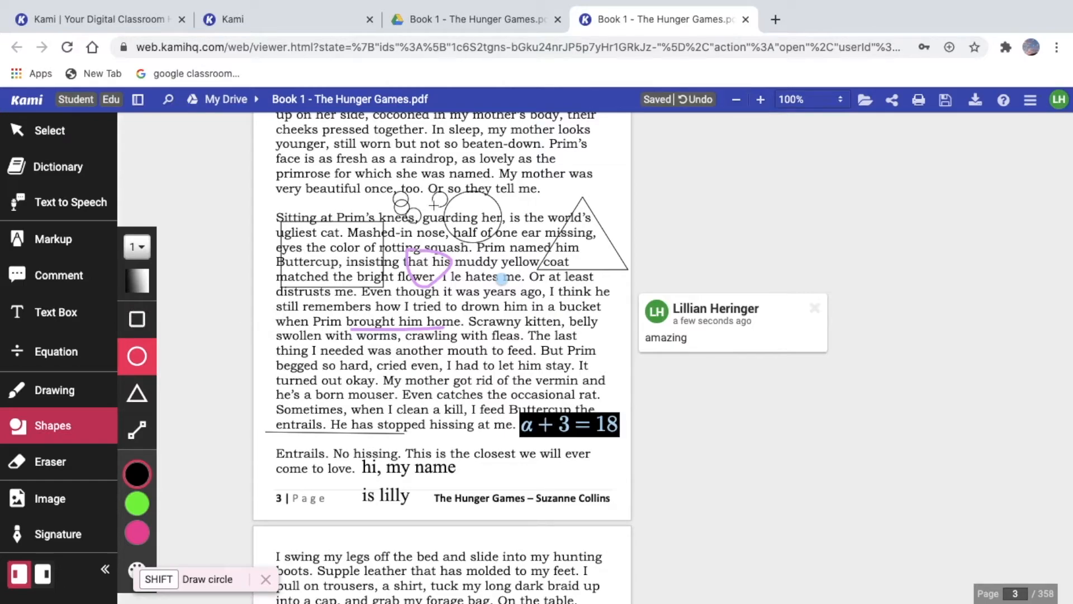
left_click(527, 217)
Widen and slightly flatten the ellipse around "guarding her", and shift it slightly up and to the right
left_click(78, 126)
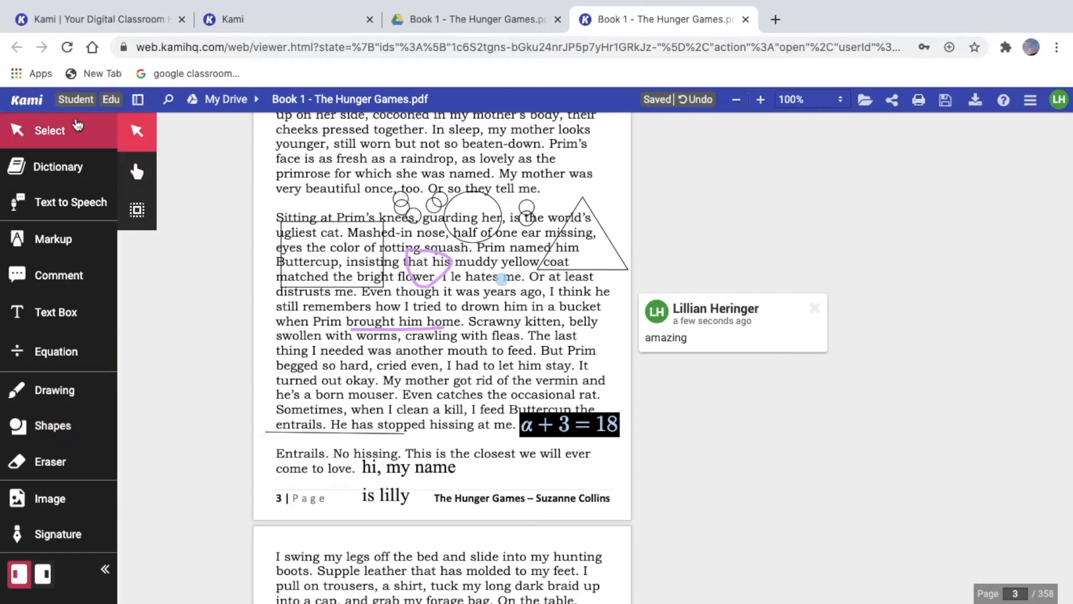
left_click(473, 191)
left_click_drag(472, 190, 506, 221)
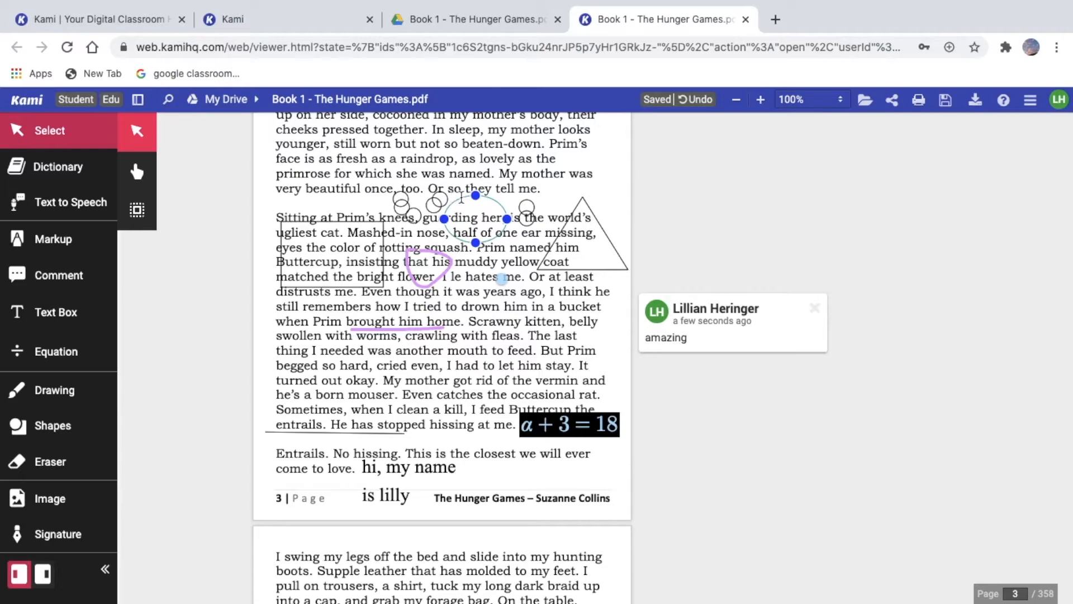
left_click(494, 200)
mouse_move(494, 199)
left_mouse_down()
mouse_move(522, 208)
mouse_move(489, 211)
mouse_move(500, 193)
left_mouse_up()
Delete the five small circles to the left of the ellipse one by one
left_click(430, 205)
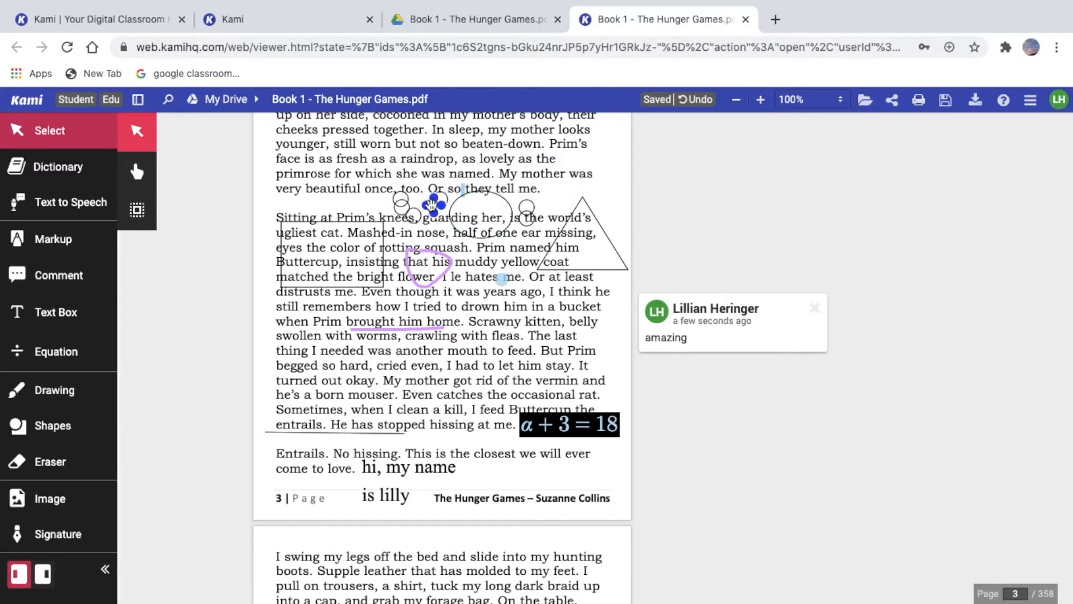
key("Delete")
left_click(435, 205)
key("Delete")
left_click(403, 193)
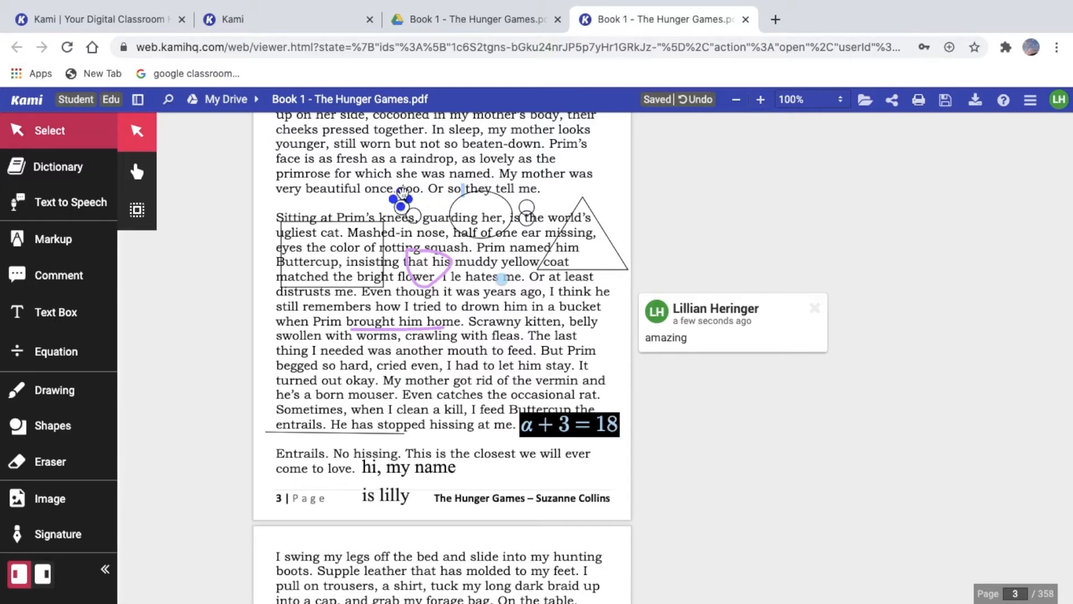
key("Delete")
left_click(401, 200)
key("Delete")
left_click(411, 213)
key("Delete")
left_click(411, 211)
key("Delete")
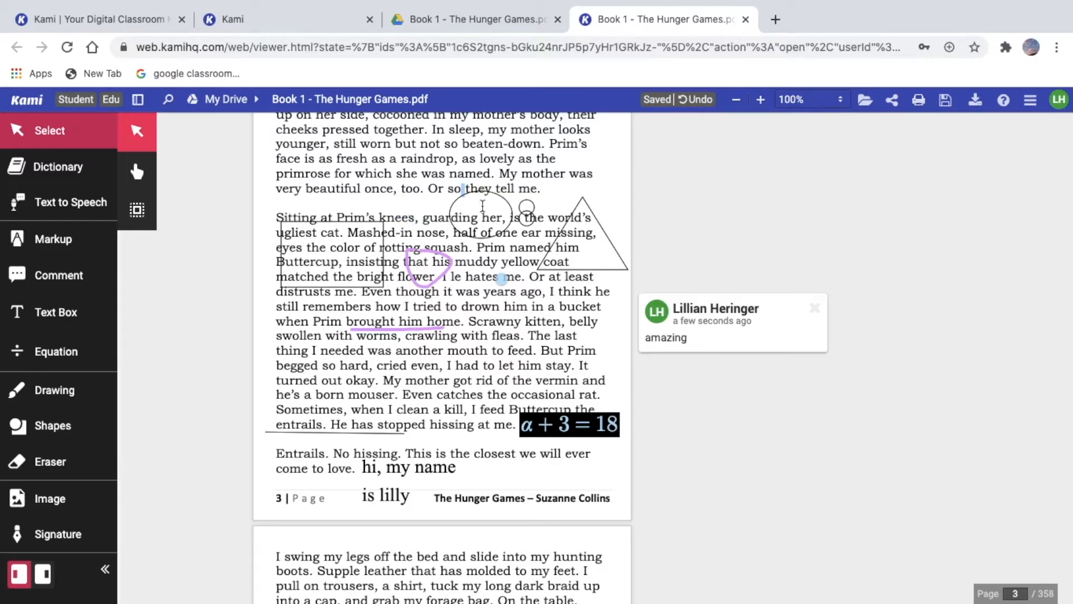
Erase the rectangle, ellipse, remaining small circles, triangle and purple freehand strokes from the third paragraph with the Eraser
left_click(56, 457)
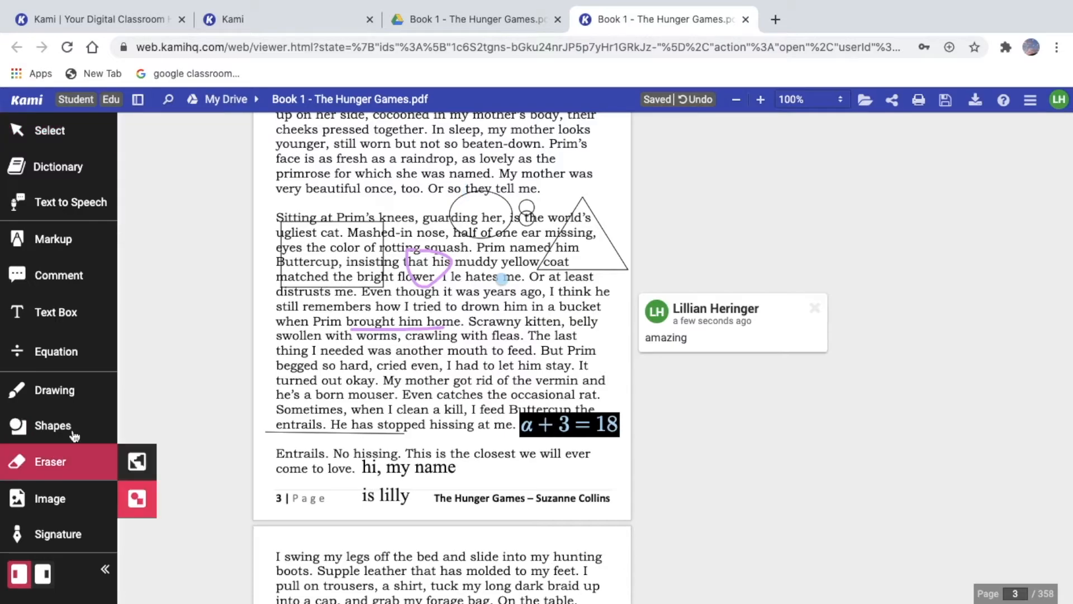
left_click(312, 238)
mouse_move(432, 211)
left_mouse_down()
mouse_move(487, 212)
mouse_move(538, 185)
left_mouse_up()
left_click_drag(589, 252, 627, 270)
left_click_drag(447, 262, 438, 255)
left_click_drag(390, 295, 377, 341)
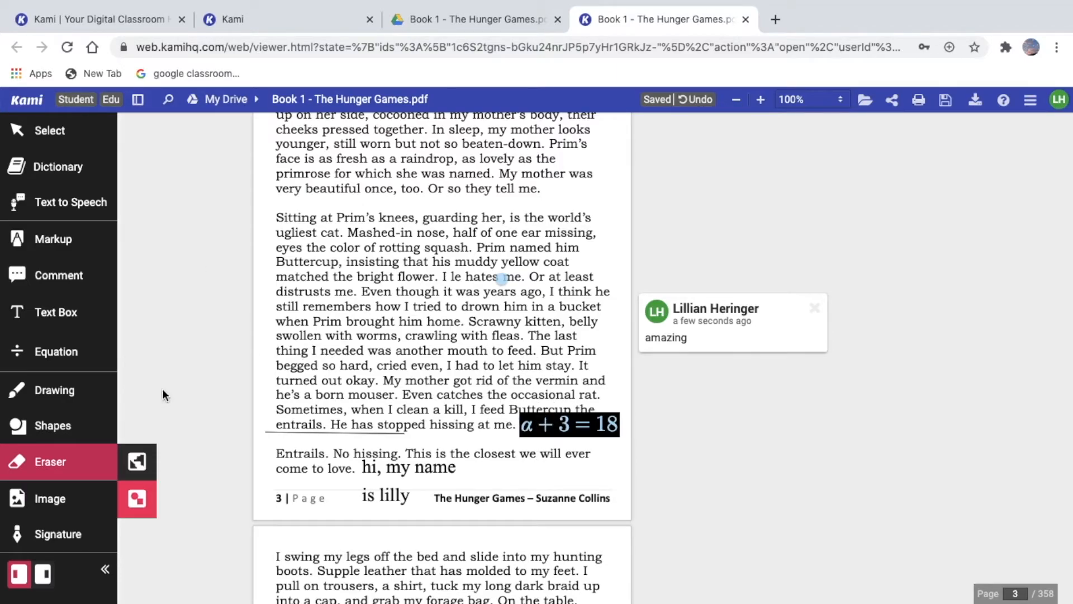
Delete the equation α + 3 = 18 at the end of the third paragraph
left_click(45, 130)
left_click(541, 422)
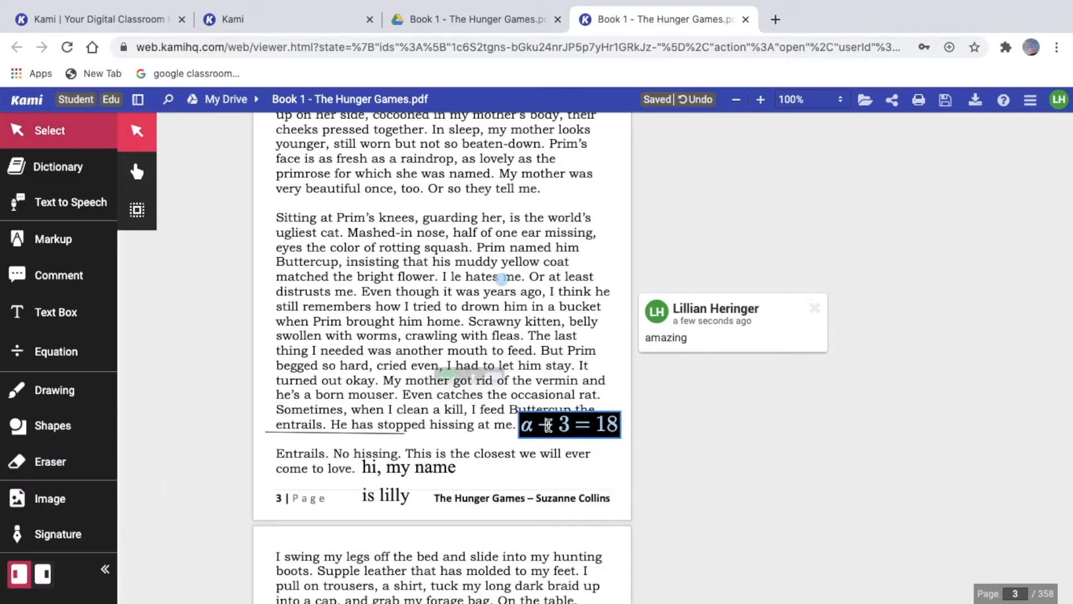
left_click(606, 381)
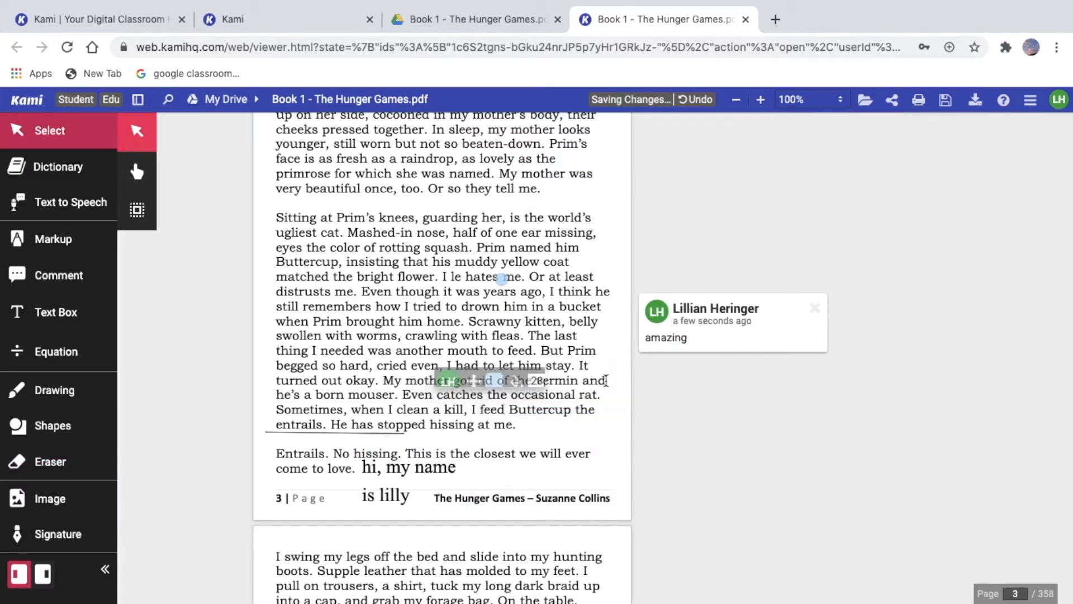
scroll(406, 391, "up", 5)
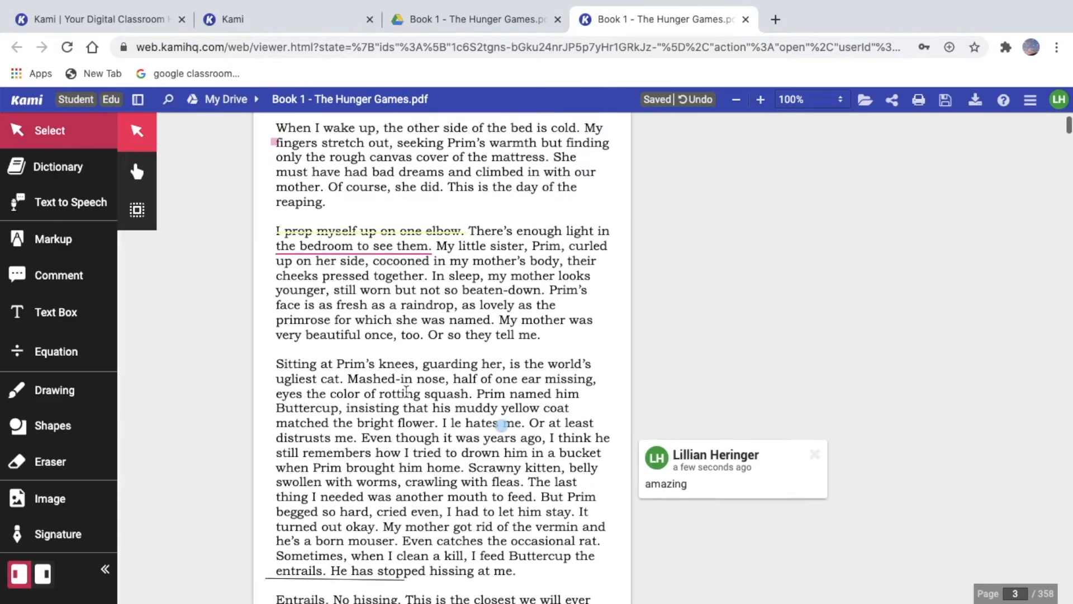
scroll(406, 391, "down", 3)
scroll(407, 391, "down", 12)
scroll(406, 392, "up", 20)
scroll(406, 391, "down", 8)
scroll(406, 391, "down", 3)
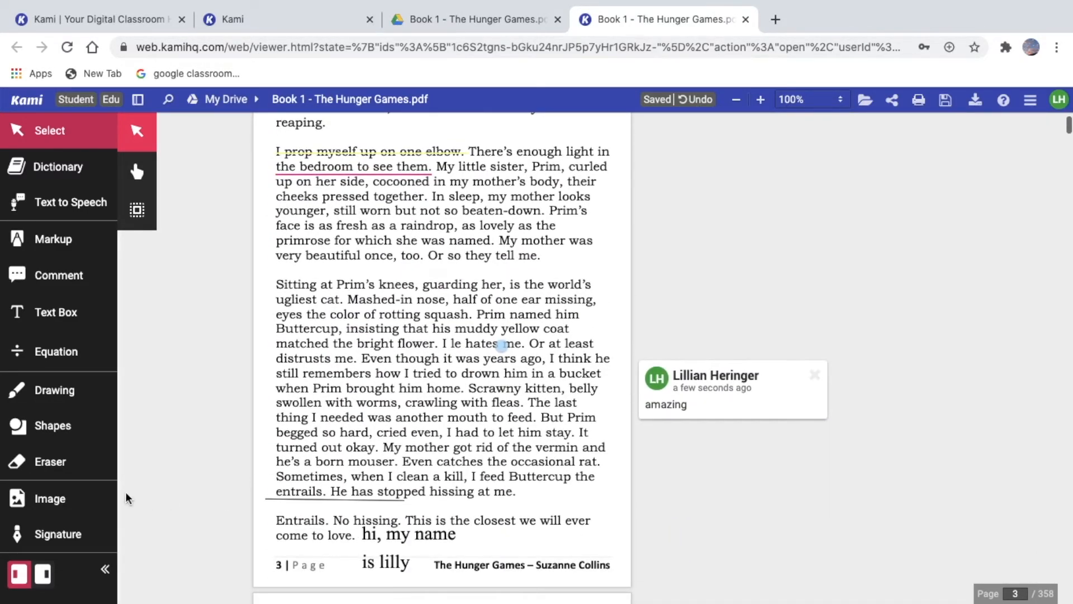
Search Google Images for "sunflower" with the Image tool
left_click(69, 503)
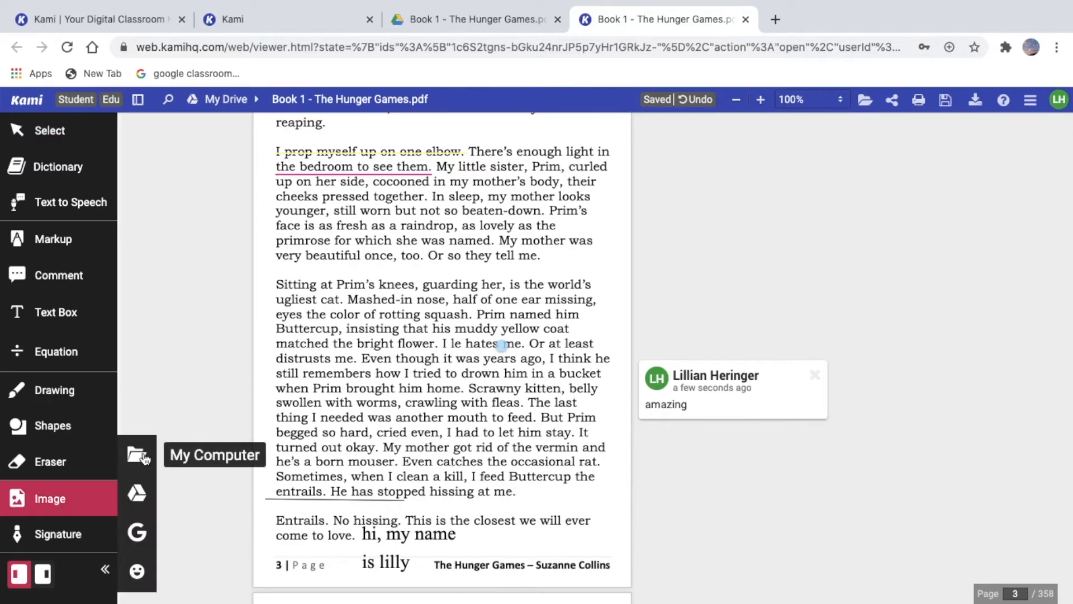
left_click(138, 532)
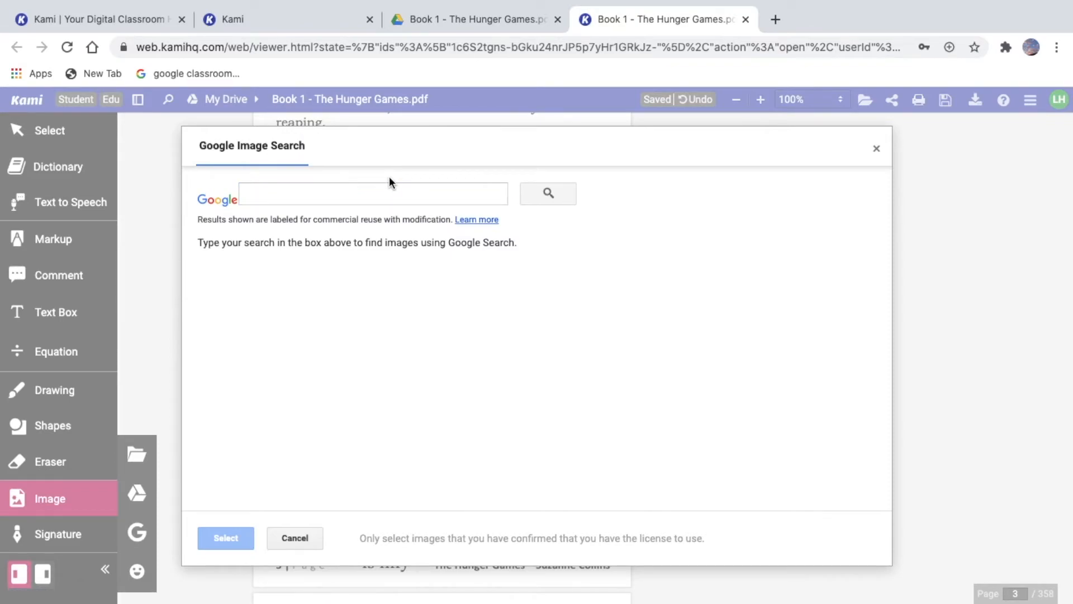
left_click(386, 190)
type("sun")
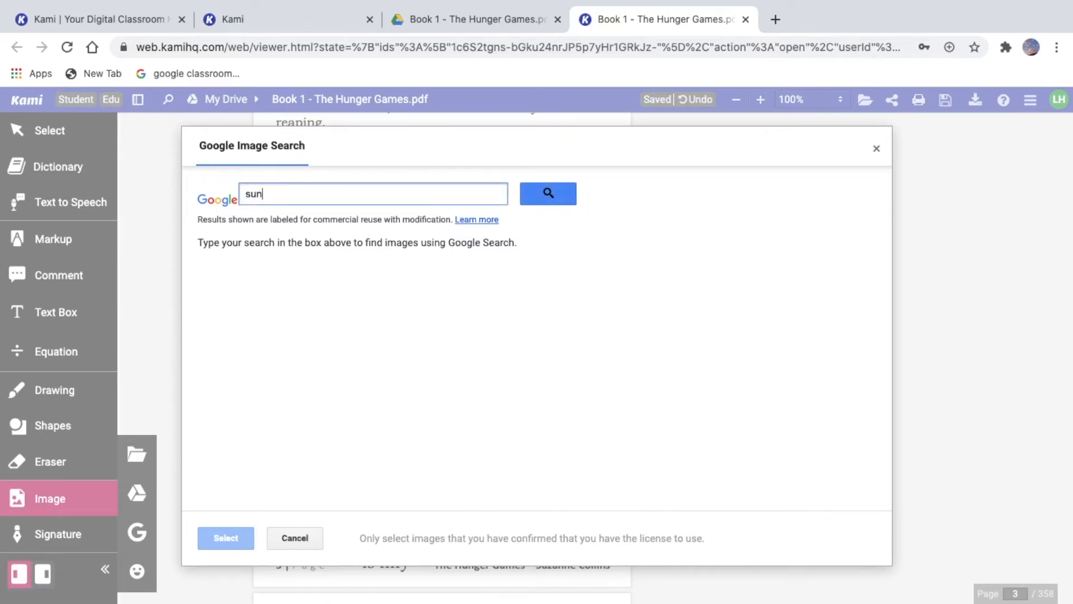
type("flower")
key("Return")
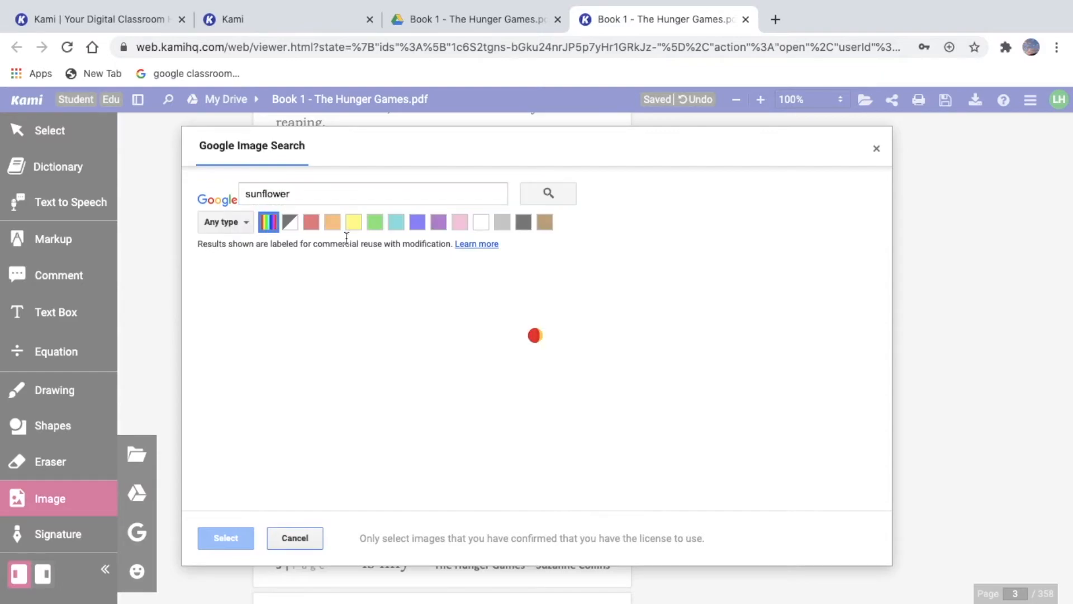
Insert the second sunflower photo from the results and move it to the lower-right corner of page 3
left_click(382, 322)
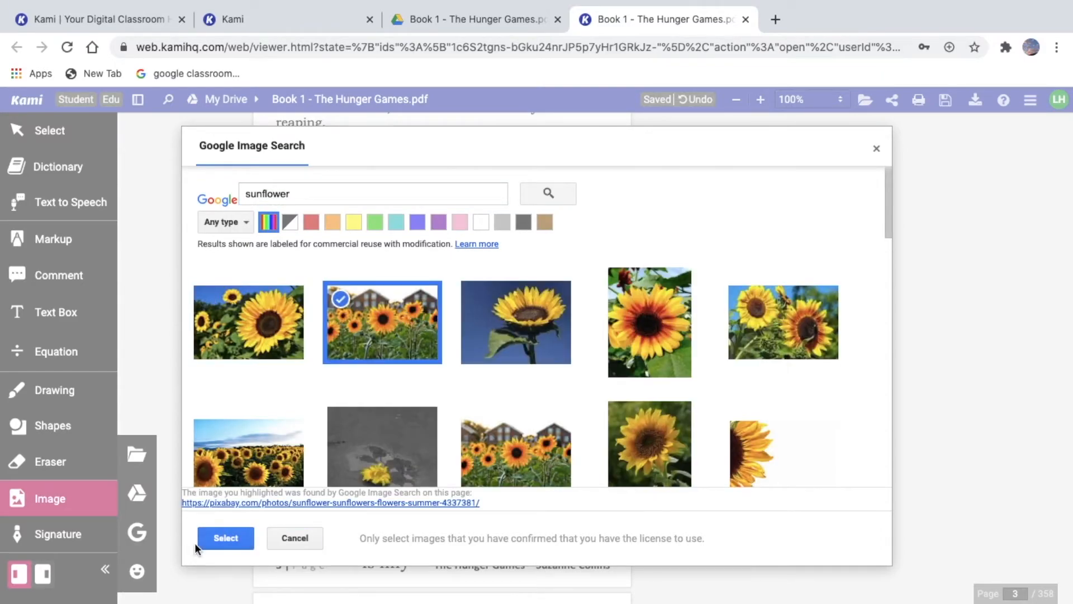
left_click(223, 537)
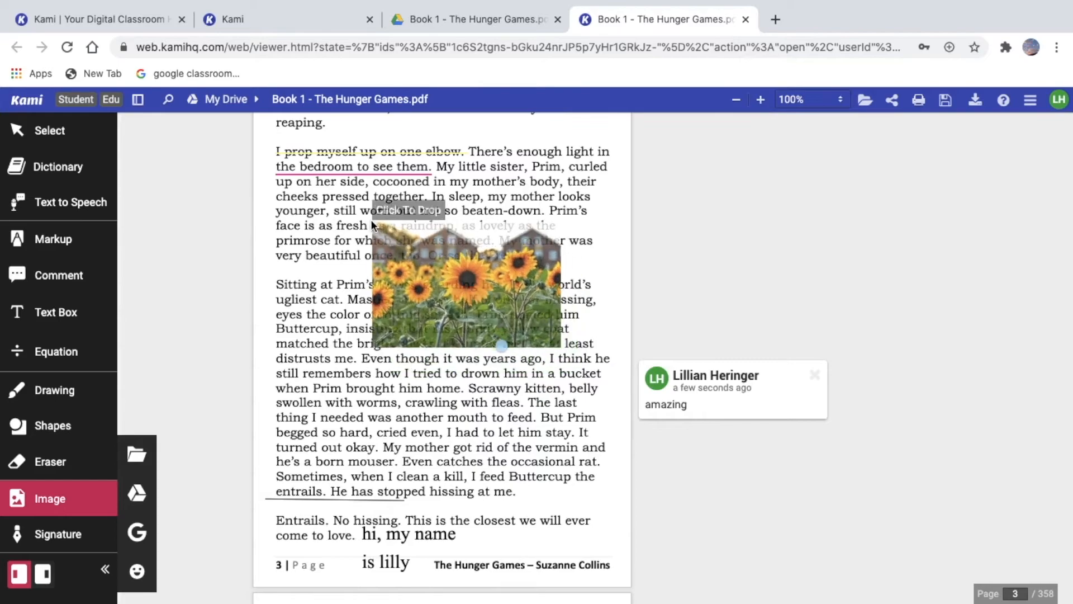
left_click(317, 301)
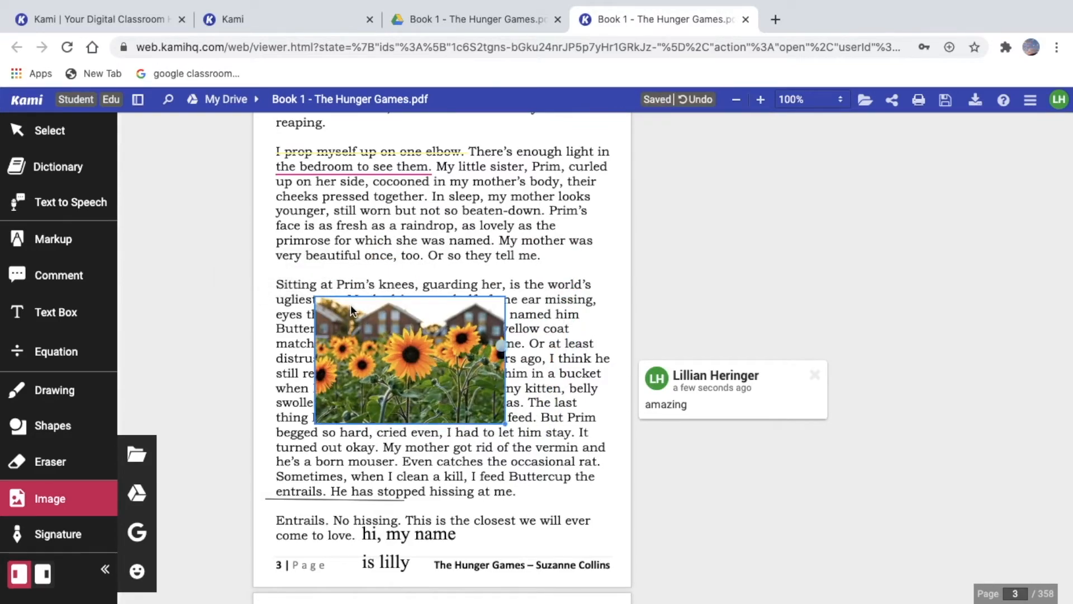
mouse_move(351, 307)
left_click_drag(344, 269, 468, 402)
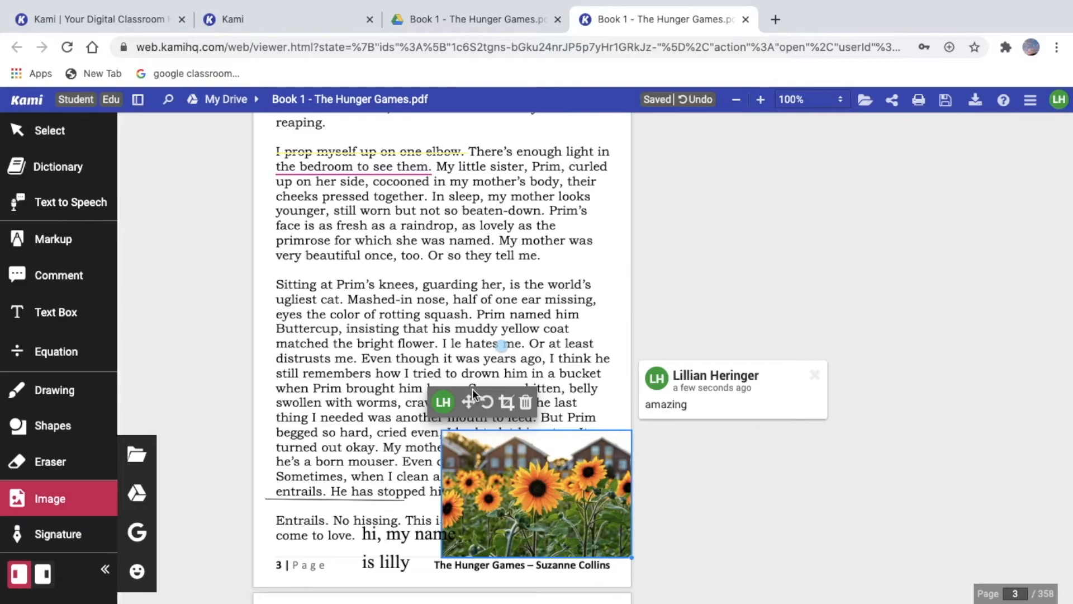
Rotate the sunflower photo four times, through a full turn
left_click(486, 402)
left_click(487, 402)
left_click(487, 402)
left_click(487, 402)
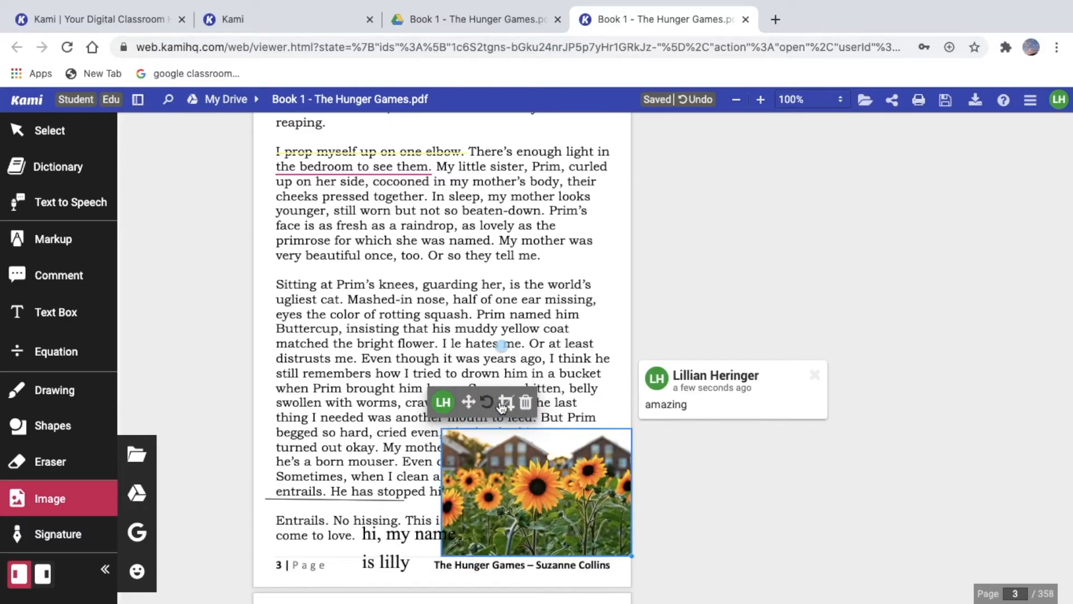
Crop the sunflower photo, cutting away its left third and a strip along its top edge
left_click(506, 402)
left_click_drag(442, 428, 515, 447)
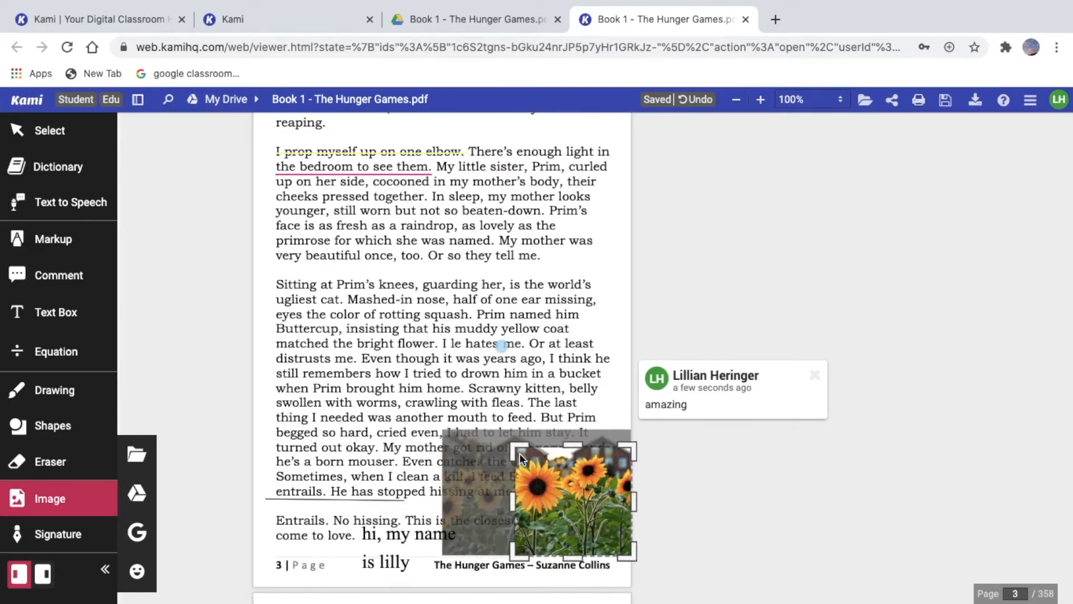
left_click(520, 458)
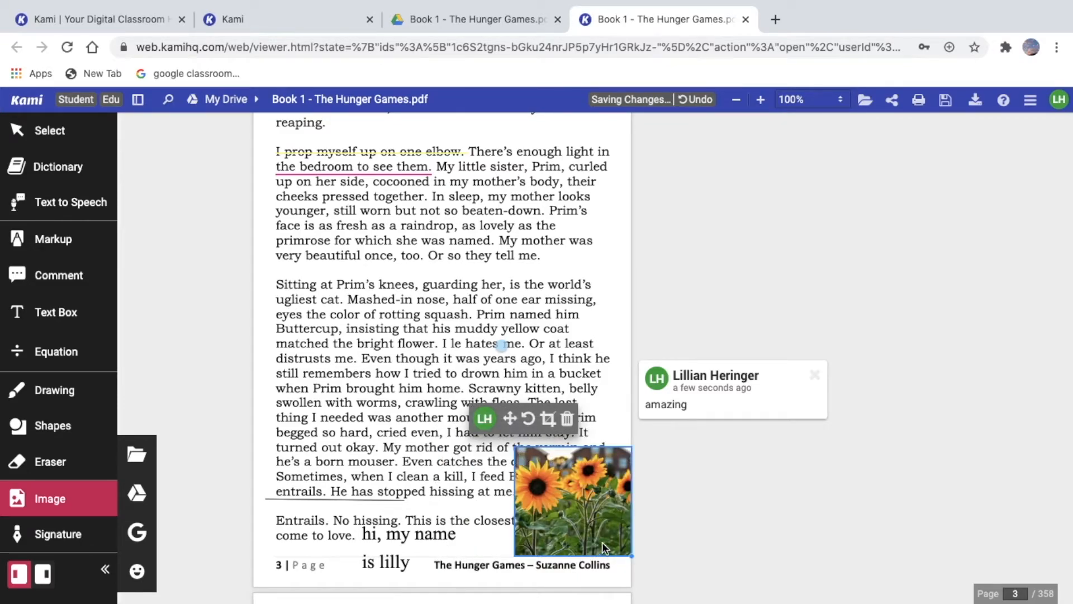
left_click(501, 313)
scroll(501, 306, "down", 4)
scroll(501, 306, "up", 11)
scroll(501, 305, "up", 8)
scroll(501, 305, "down", 16)
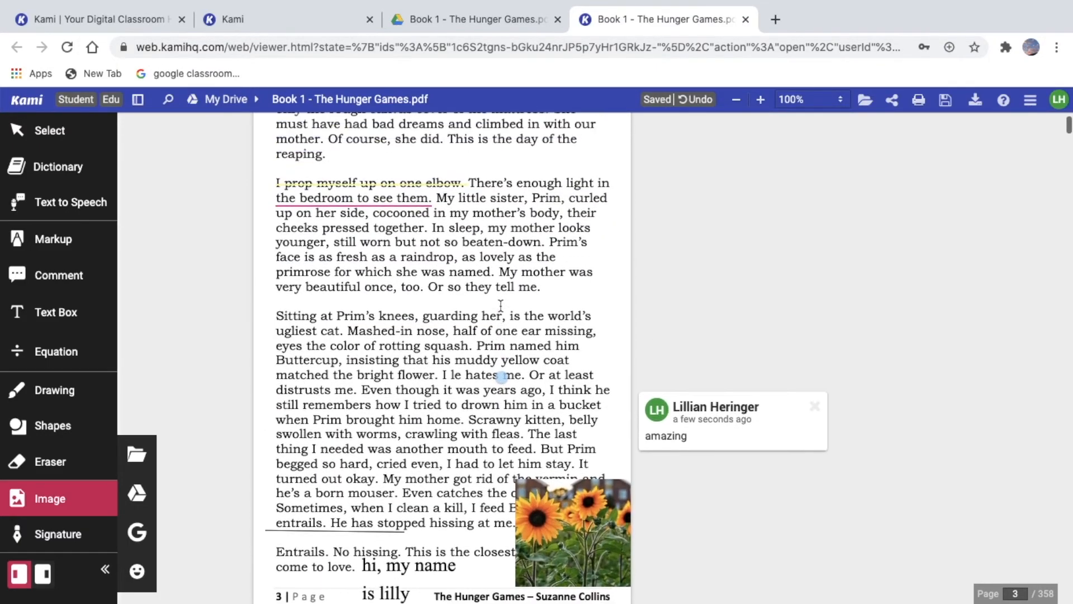
Save the annotated document's pending changes to Google Drive immediately
scroll(501, 305, "up", 1)
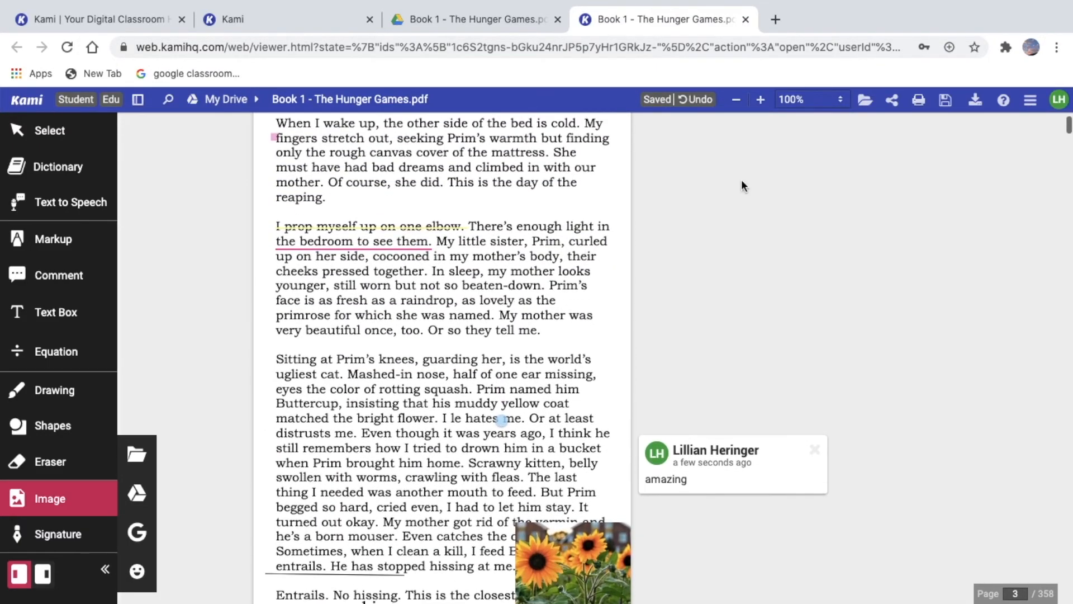
left_click(944, 103)
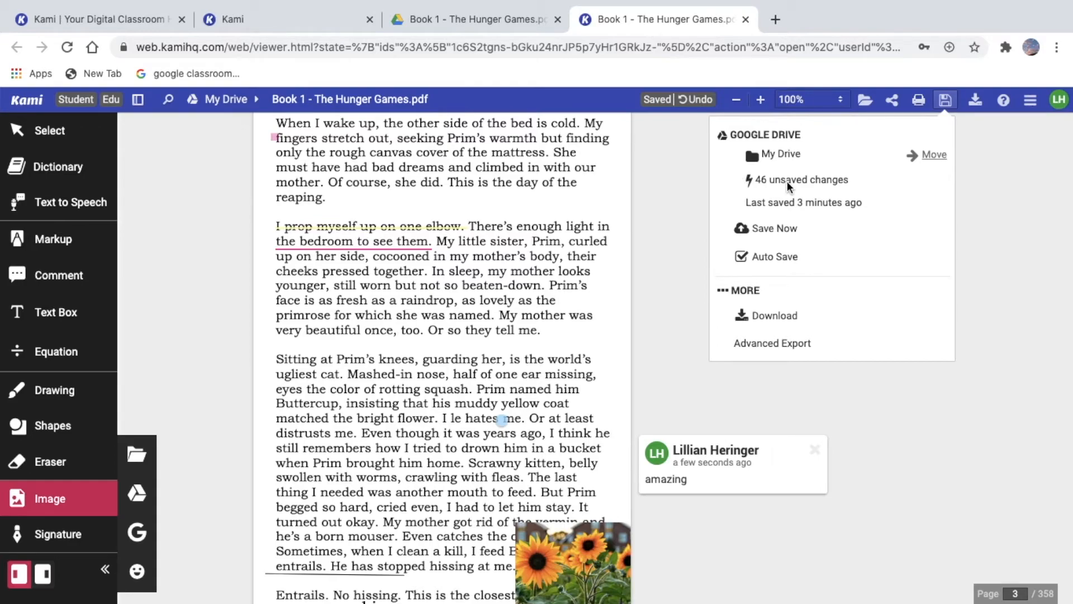
left_click(766, 228)
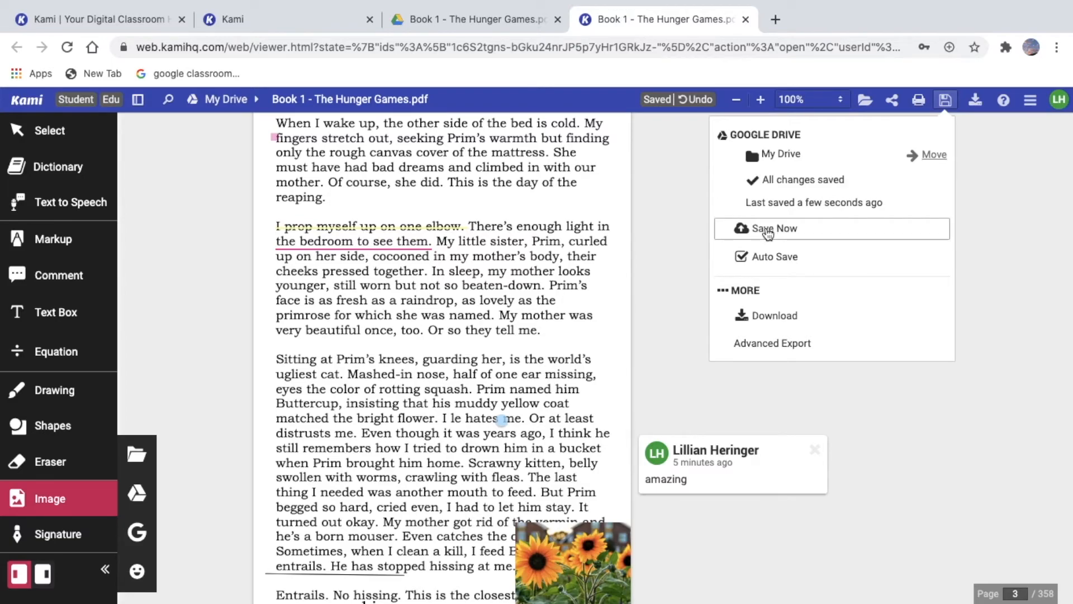
Download a PDF copy of the document with its annotations to the computer
left_click(764, 322)
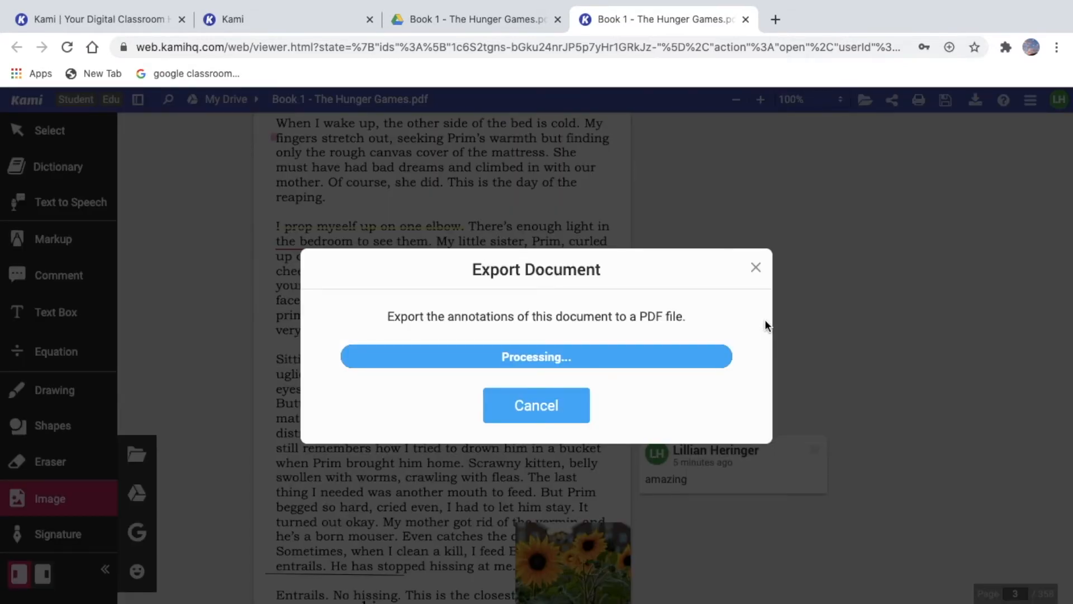
left_click_drag(642, 317, 687, 320)
left_click(688, 320)
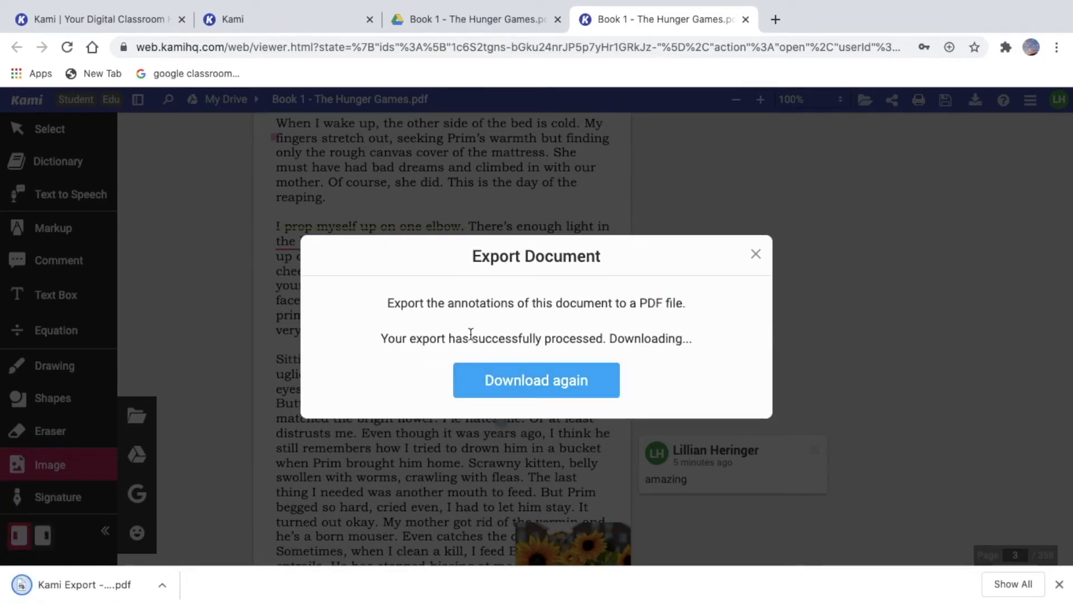
left_click_drag(472, 337, 598, 346)
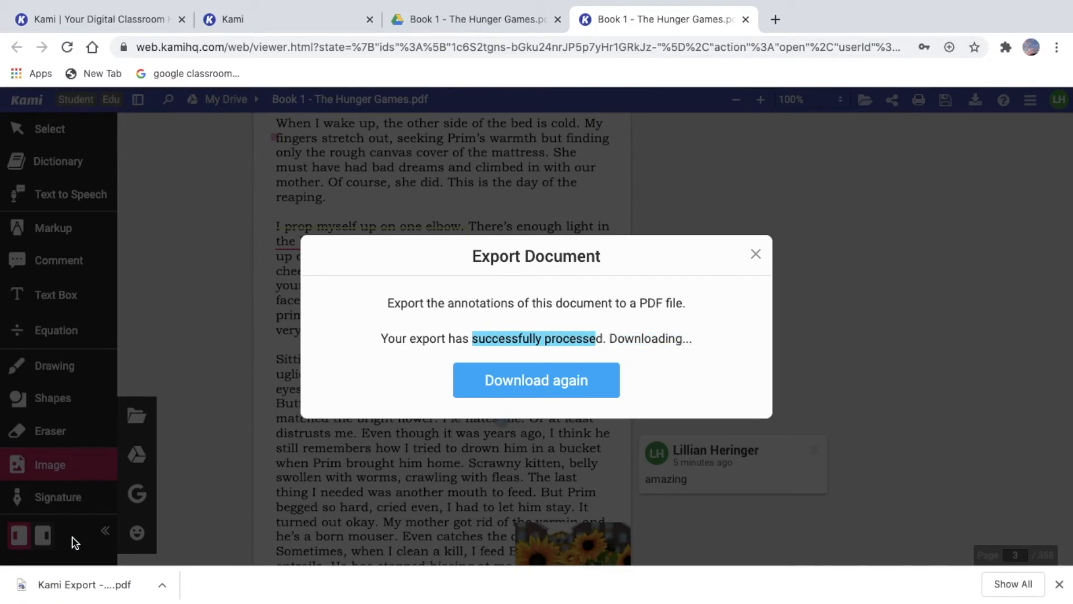
Open the downloaded Kami Export PDF and examine the annotations on page 3
left_click(66, 584)
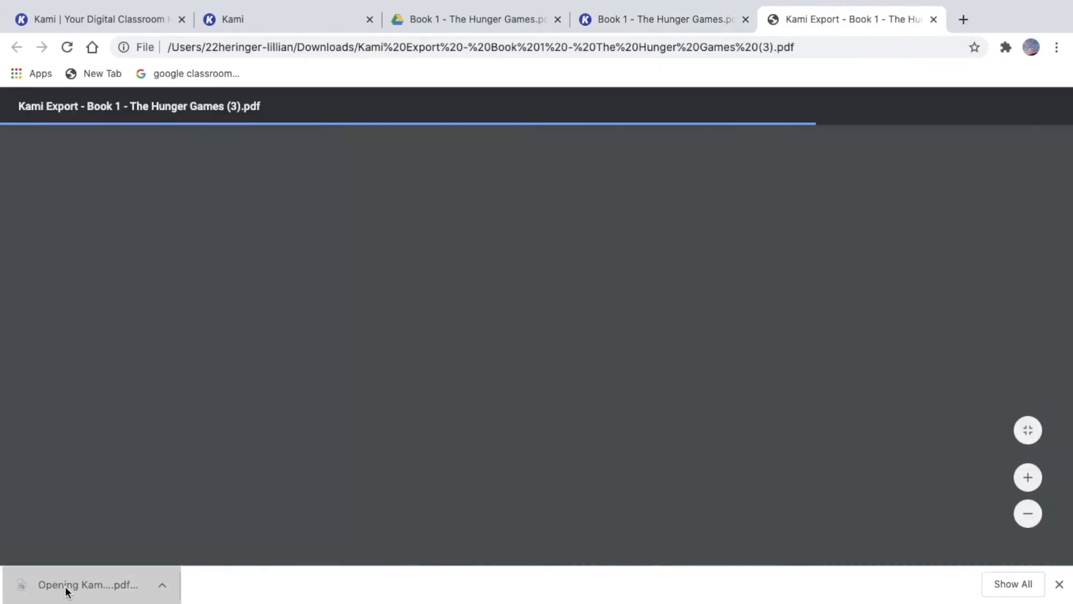
scroll(341, 460, "down", 10)
scroll(341, 461, "down", 15)
scroll(567, 308, "up", 6)
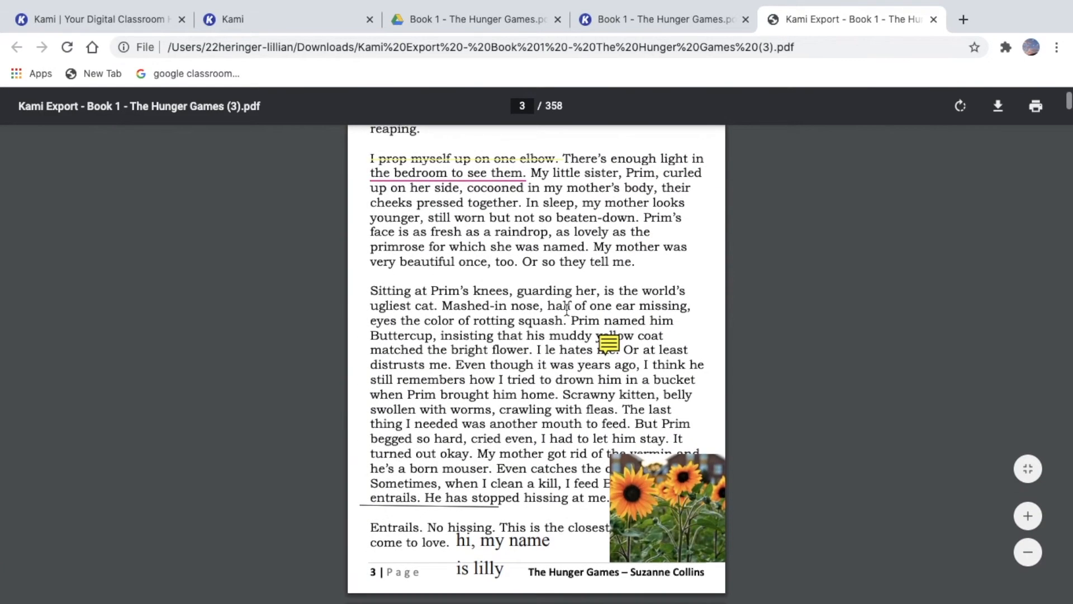
scroll(567, 308, "up", 1)
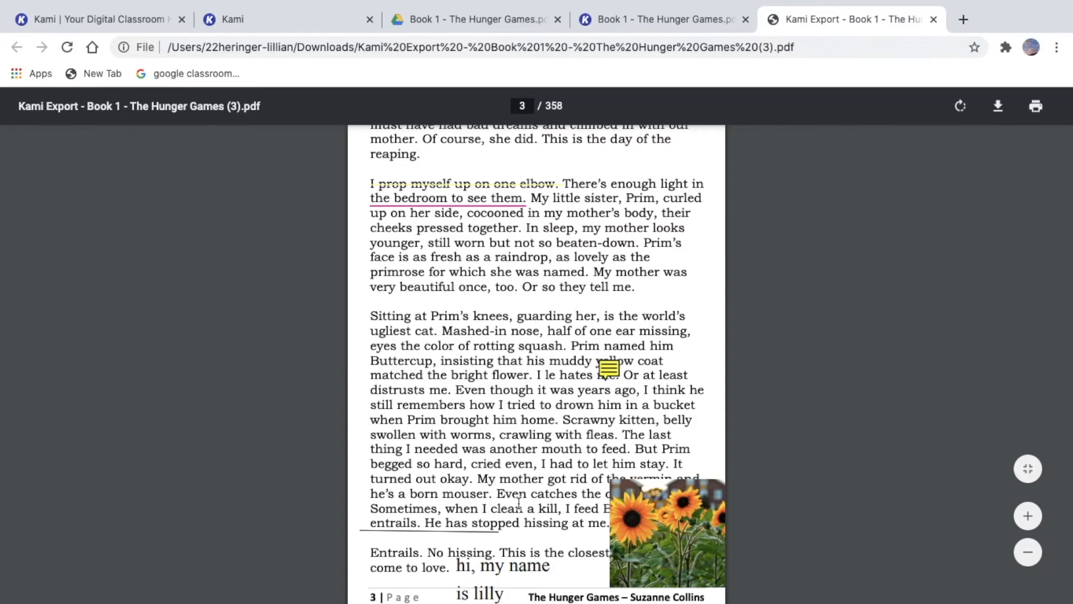
scroll(519, 501, "down", 3)
scroll(519, 502, "up", 8)
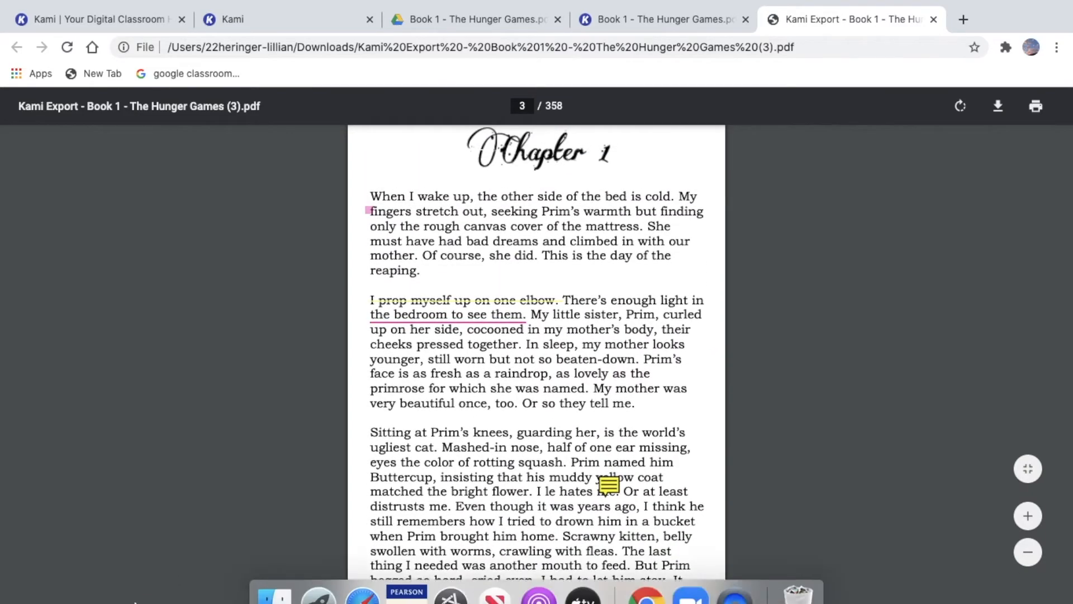
Back in the Kami document, export a PDF with all annotations to Google Drive, limited to annotated pages only
left_click(657, 20)
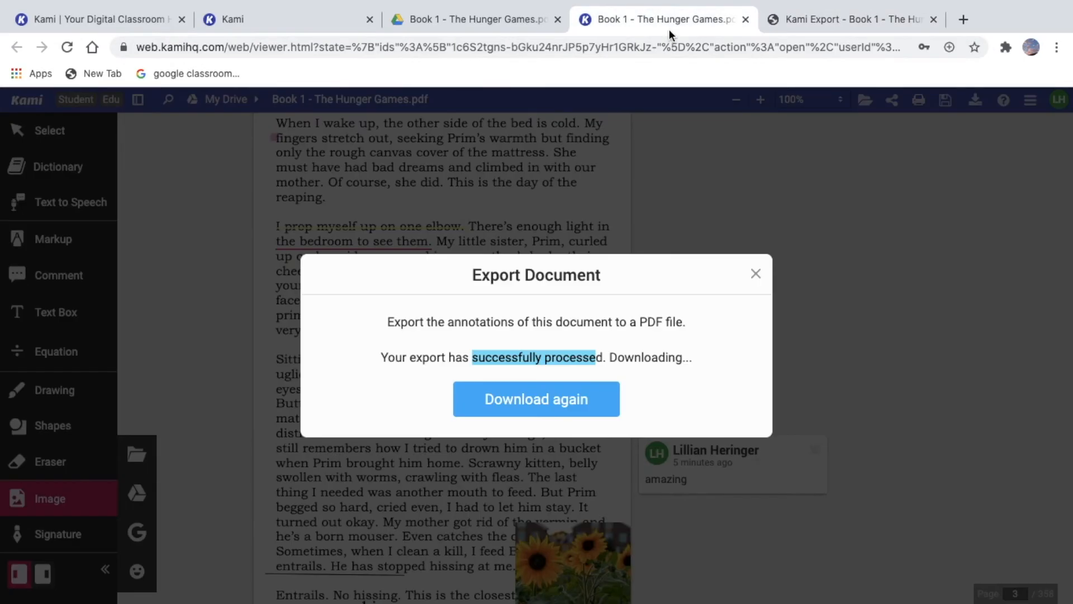
left_click(755, 276)
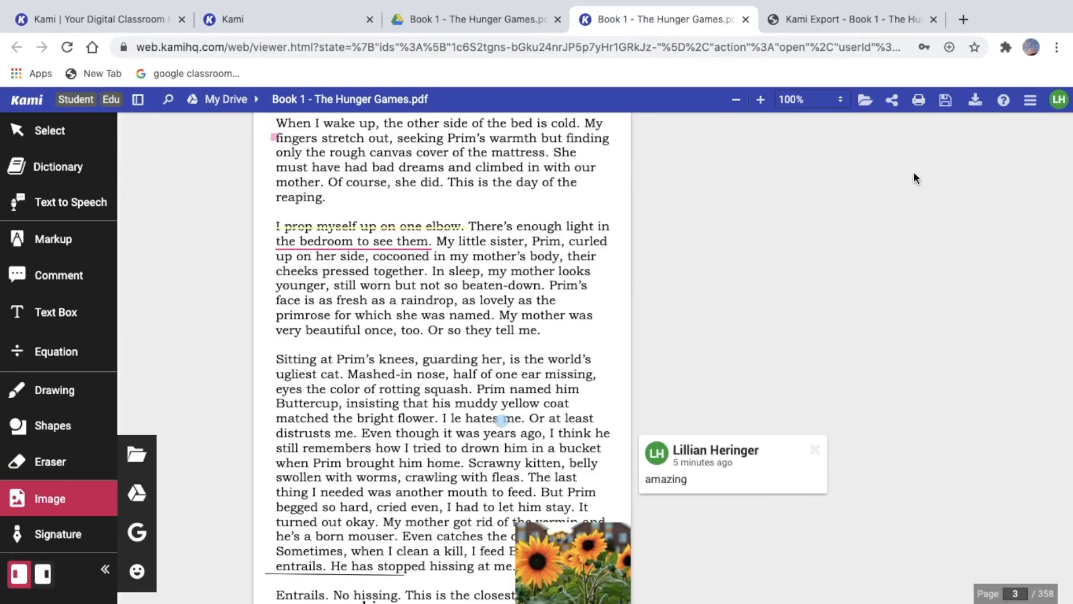
left_click(973, 101)
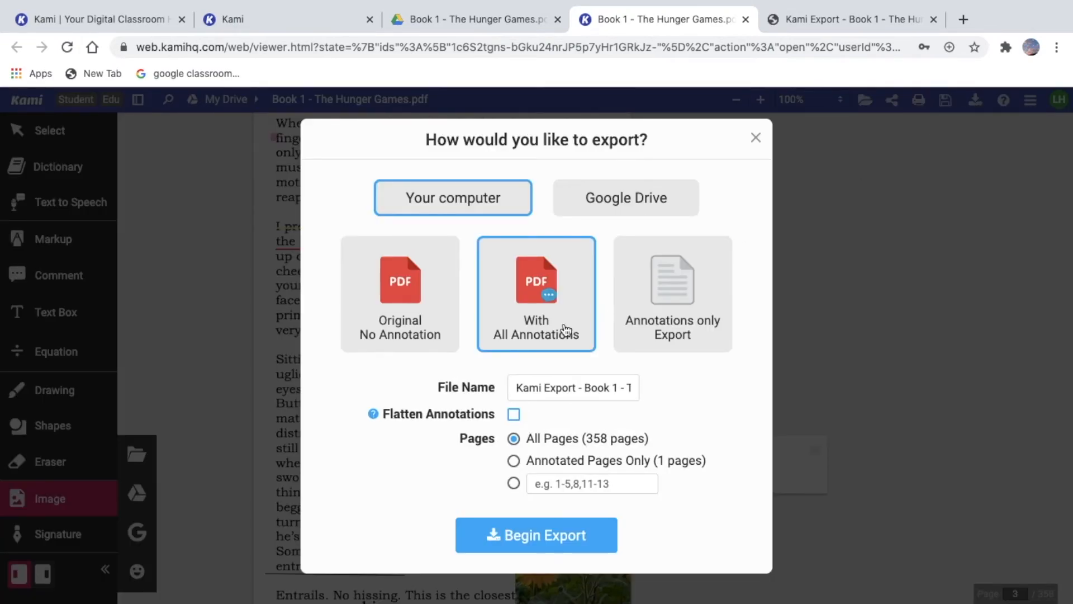
left_click(659, 214)
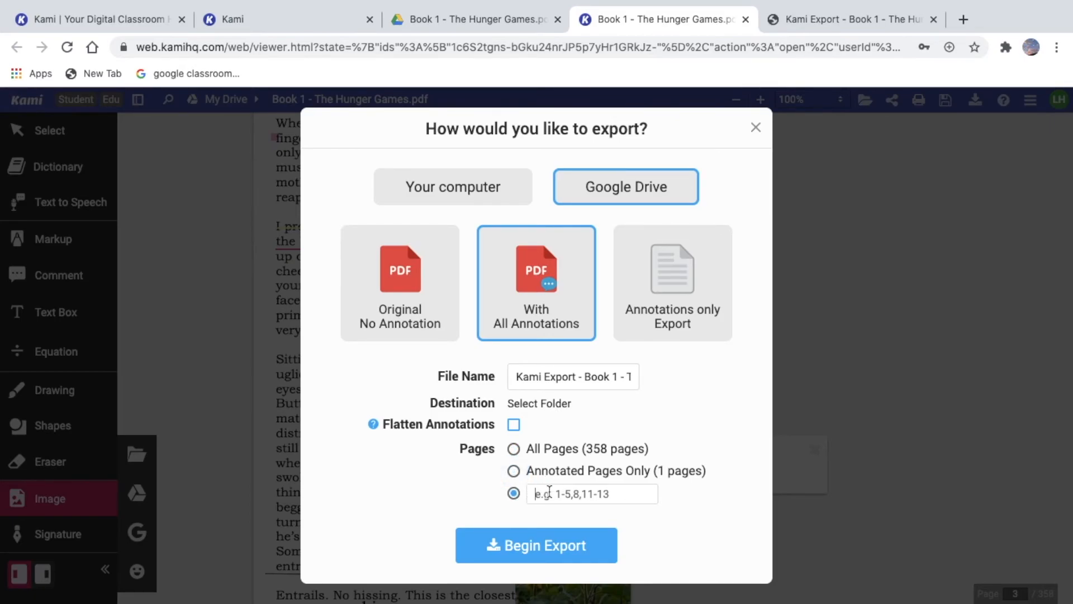
left_click(517, 471)
left_click(529, 546)
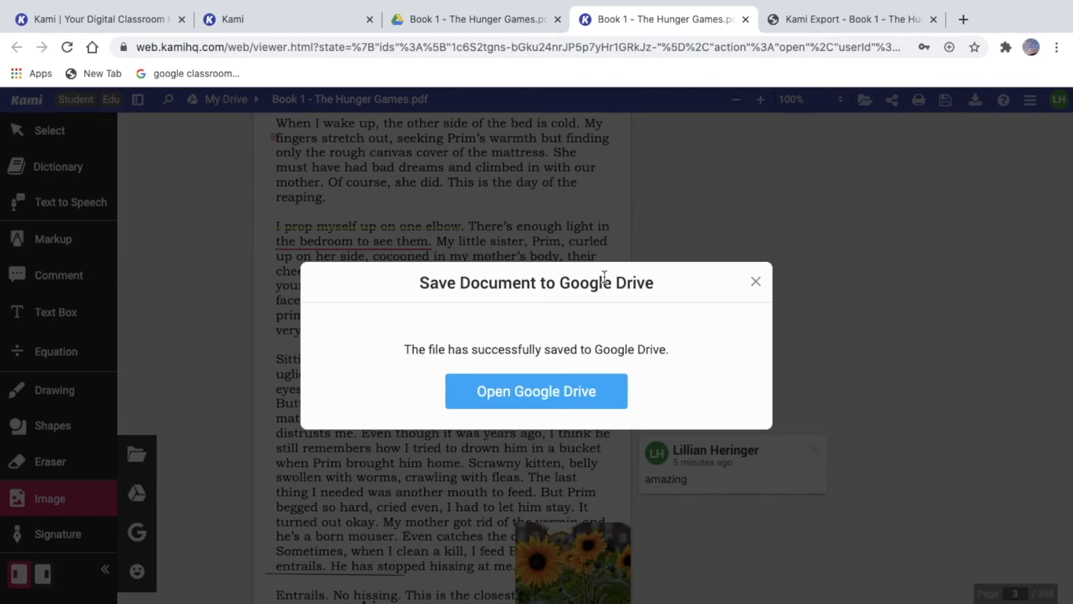
Open the newly uploaded Kami Export PDF in Google Drive, examine its annotations, and close the preview
left_click(558, 386)
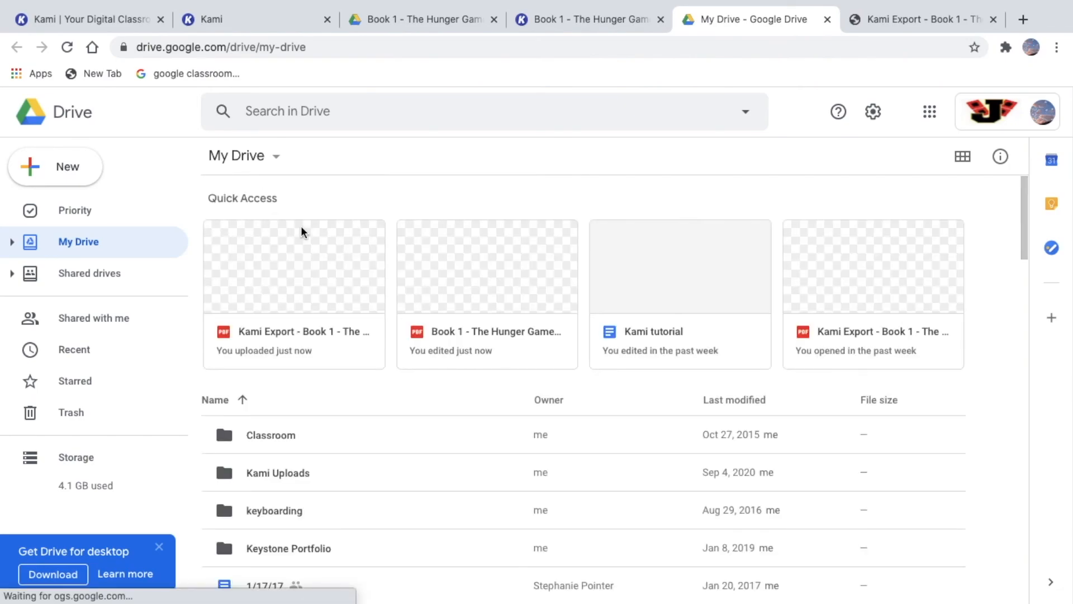
left_click(300, 257)
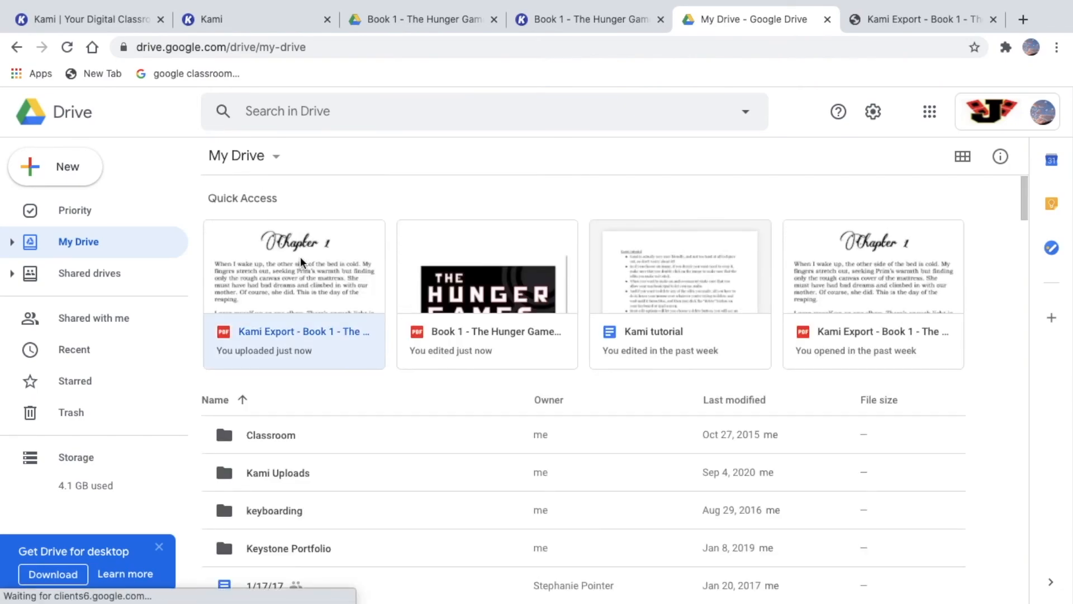
double_click(293, 344)
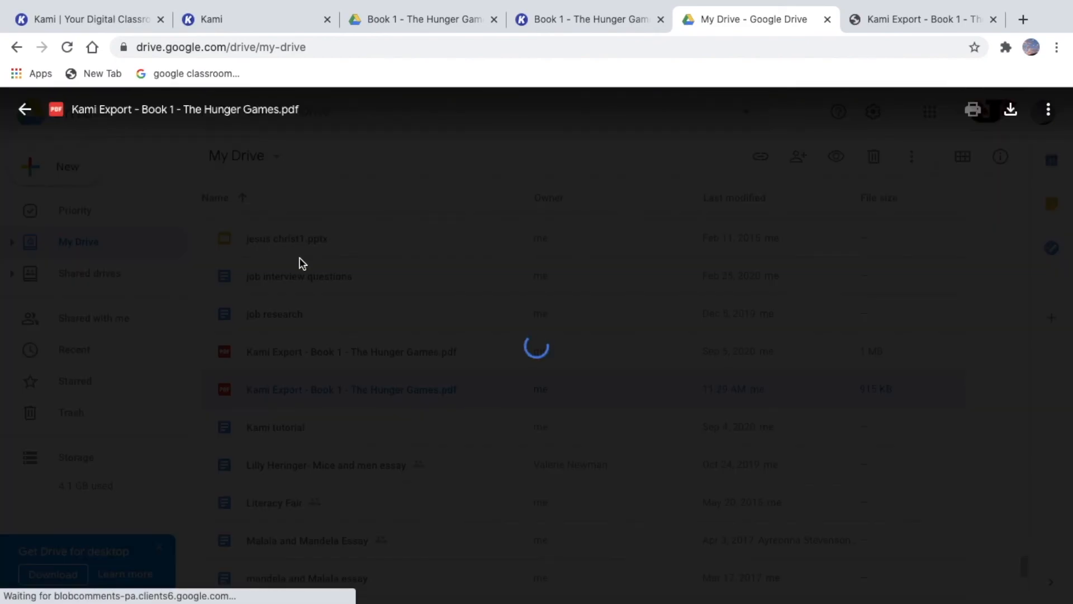
scroll(506, 384, "down", 8)
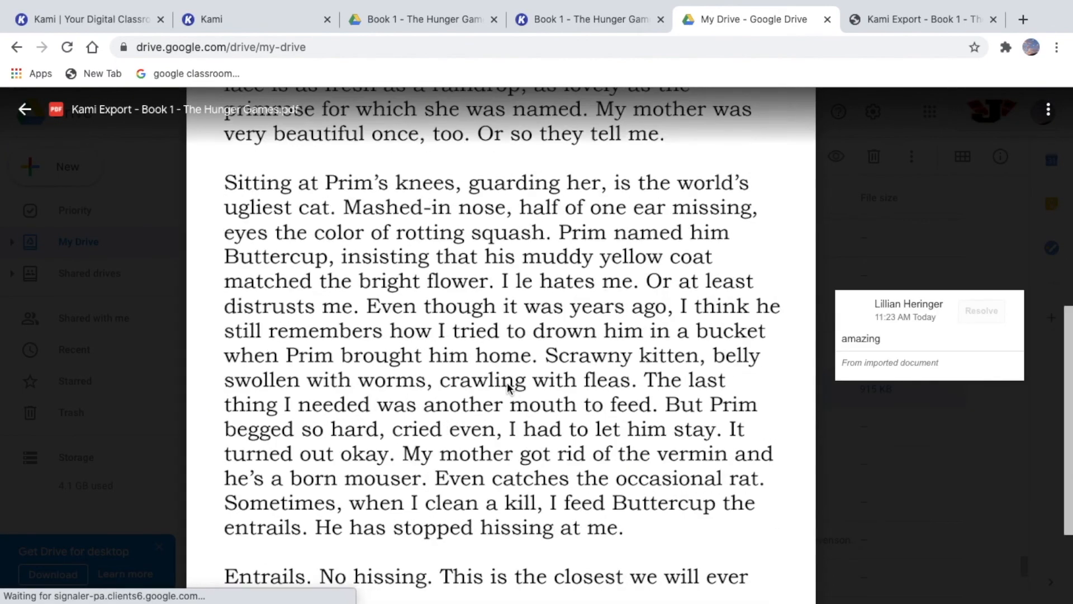
scroll(508, 386, "down", 2)
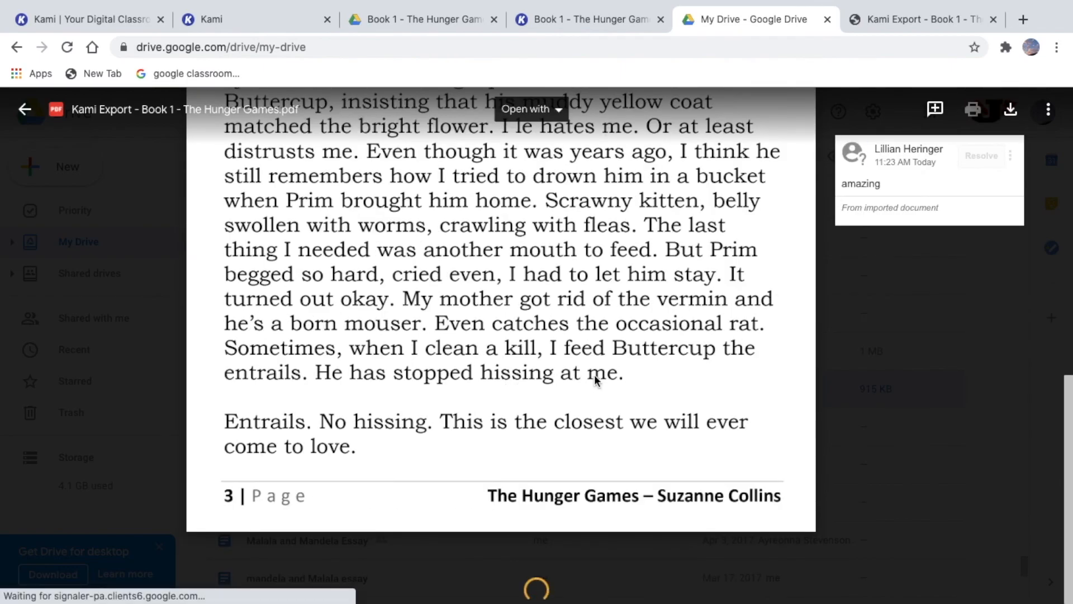
scroll(627, 373, "up", 2)
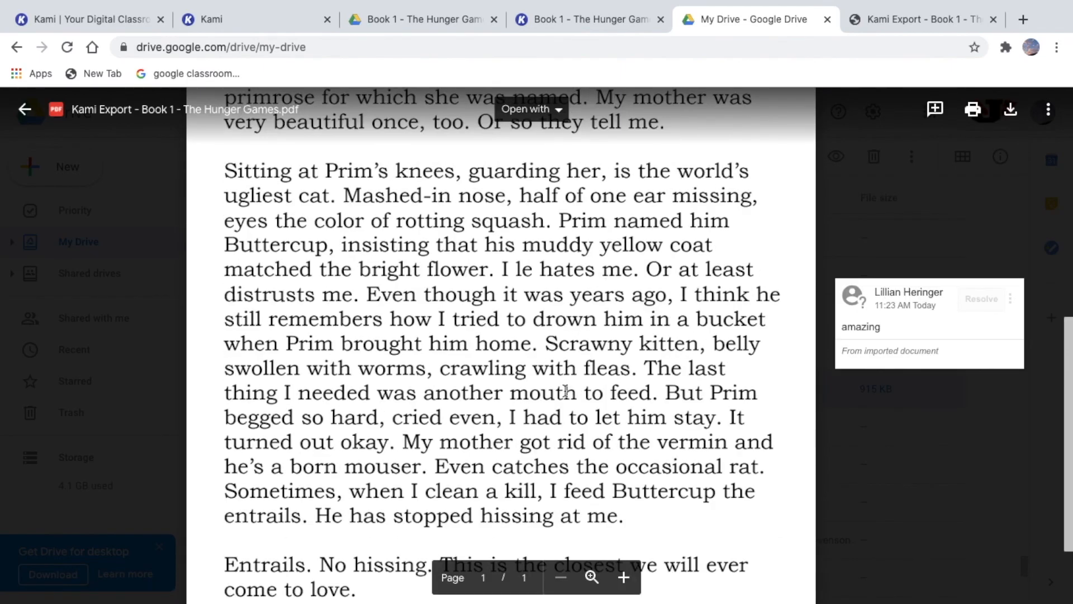
scroll(566, 391, "up", 5)
scroll(581, 391, "down", 6)
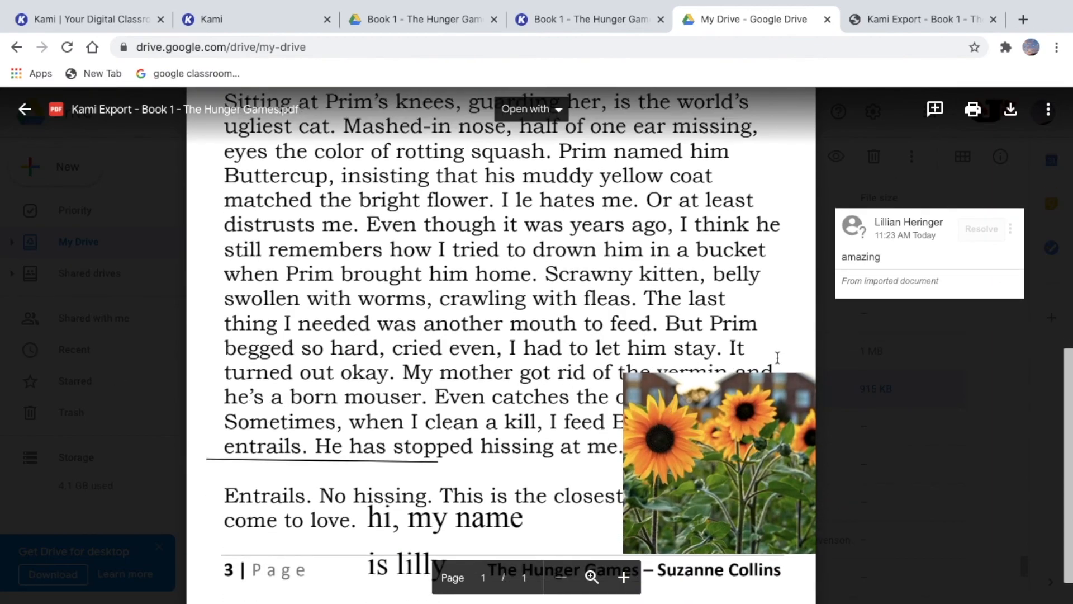
left_click(863, 394)
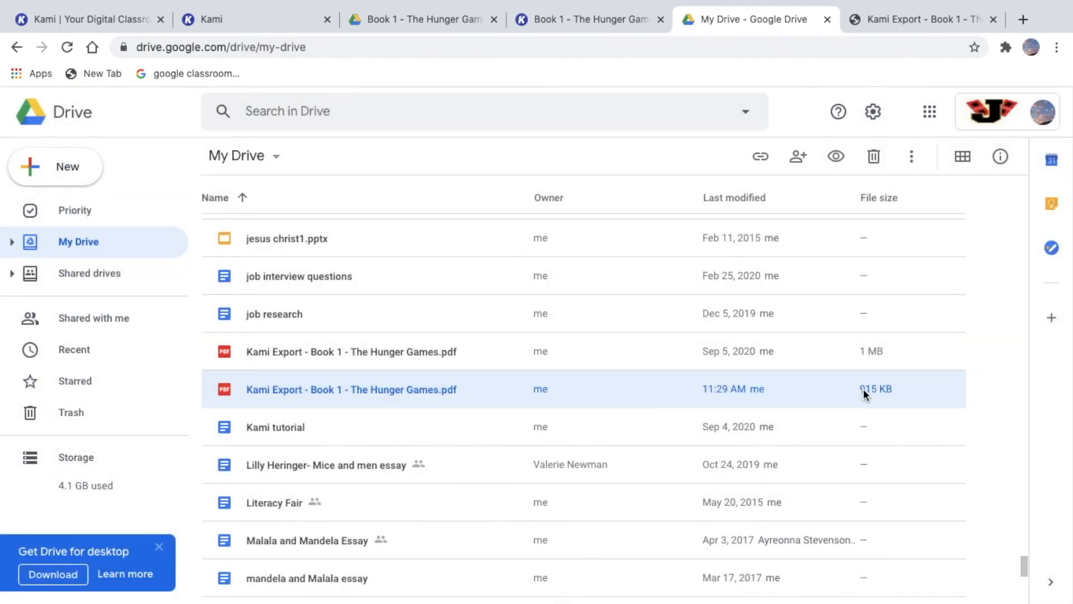
Switch back to the downloaded Kami Export PDF and review the annotations on page 3 again
left_click(897, 19)
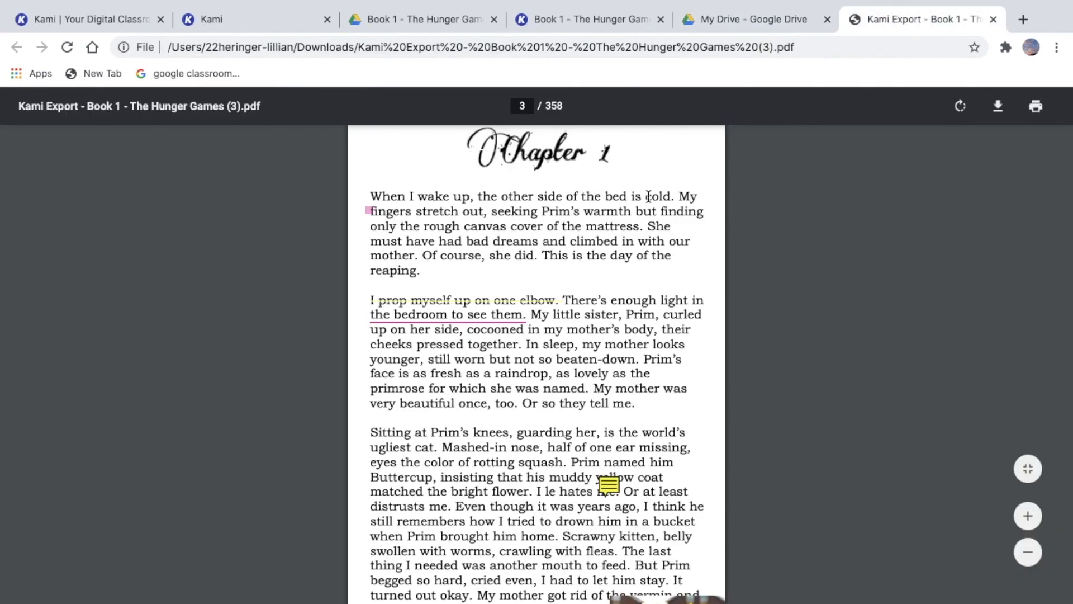
scroll(616, 348, "down", 5)
scroll(615, 349, "up", 3)
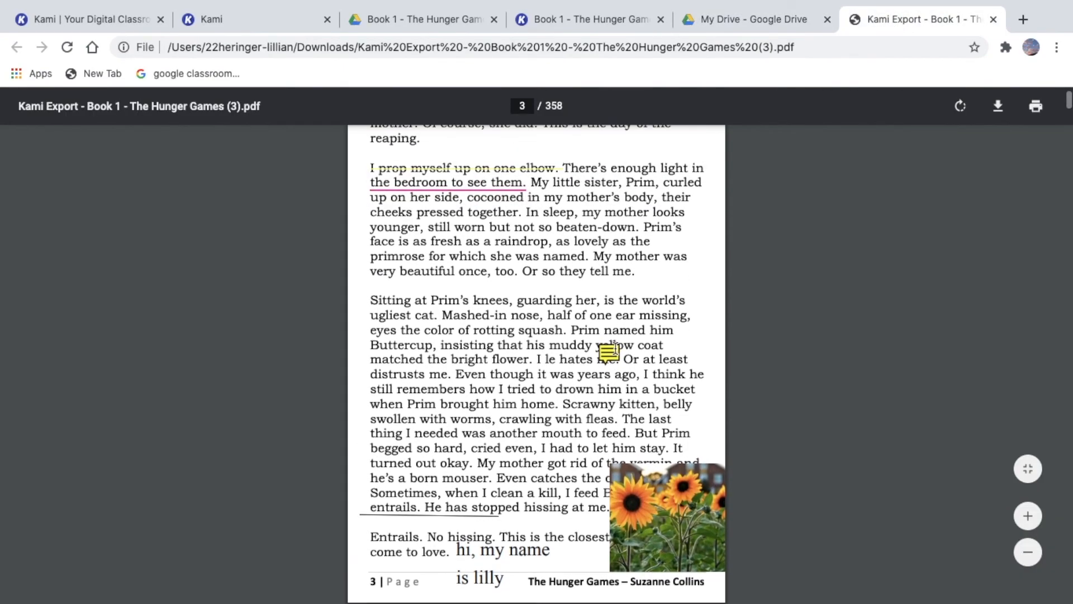